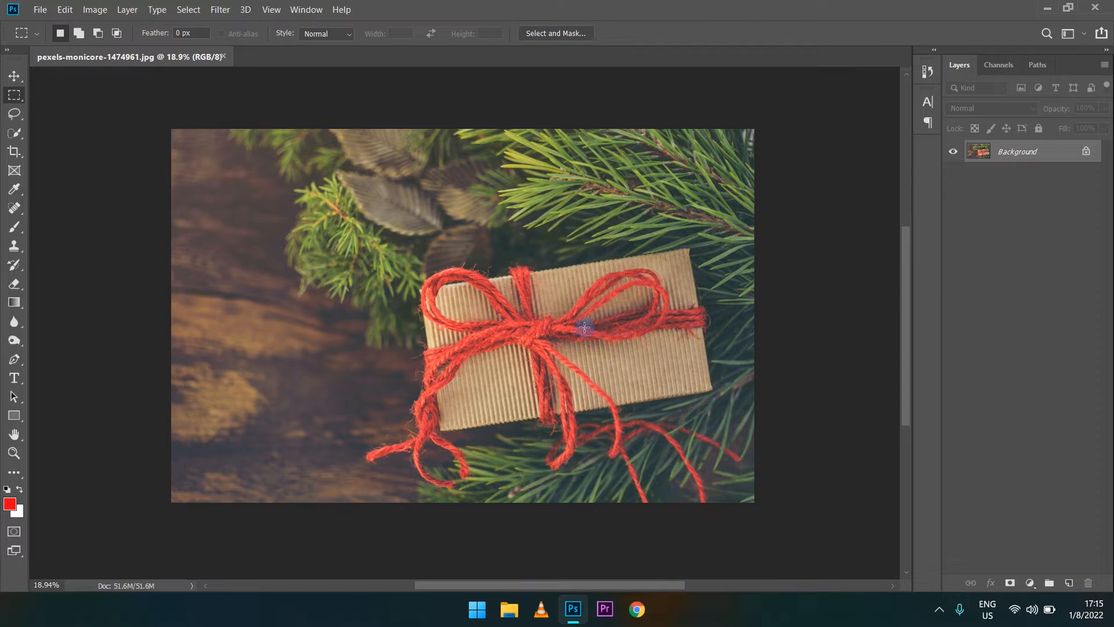
Unlock the Background layer and duplicate it.
click(1086, 151)
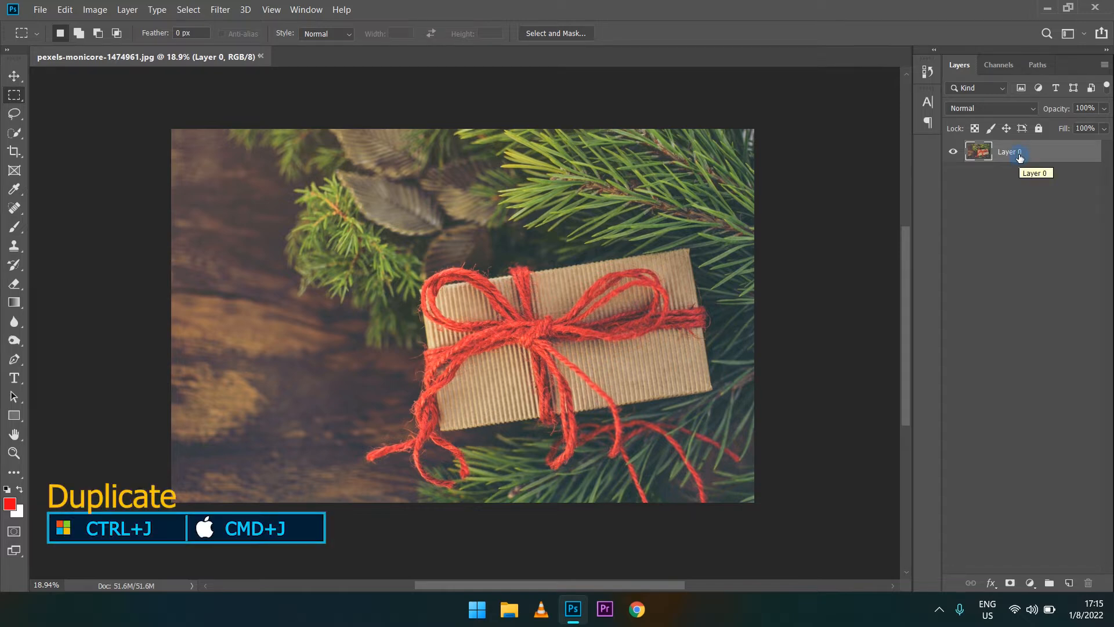
key(ctrl+j)
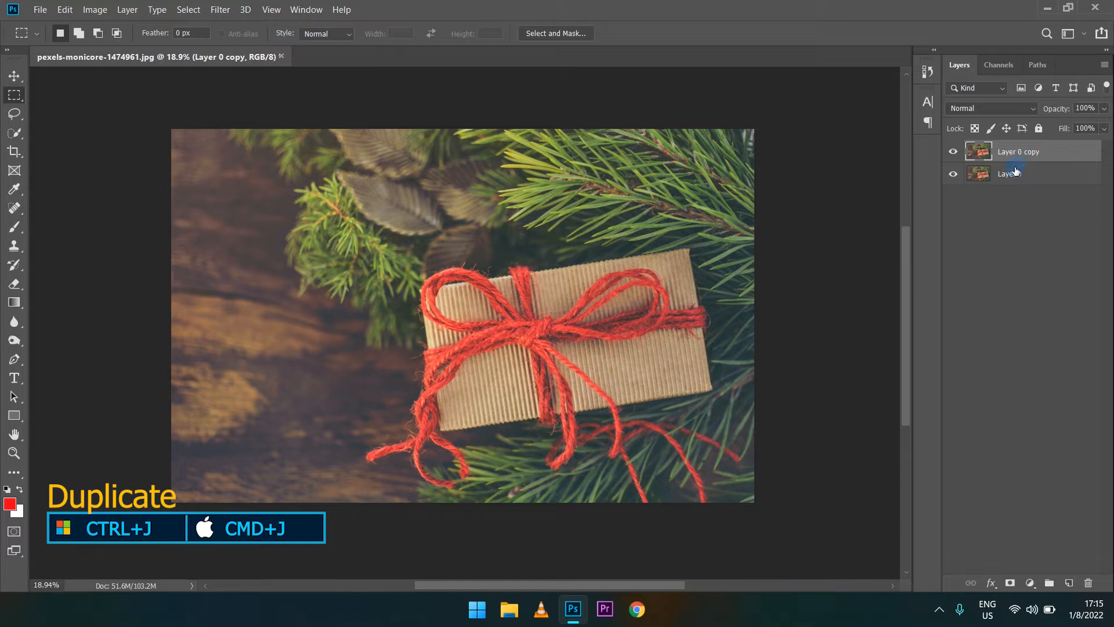
Rename the lower layer SMART OBJECT and the duplicate above it RASTER.
click(1016, 173)
double_click(1013, 174)
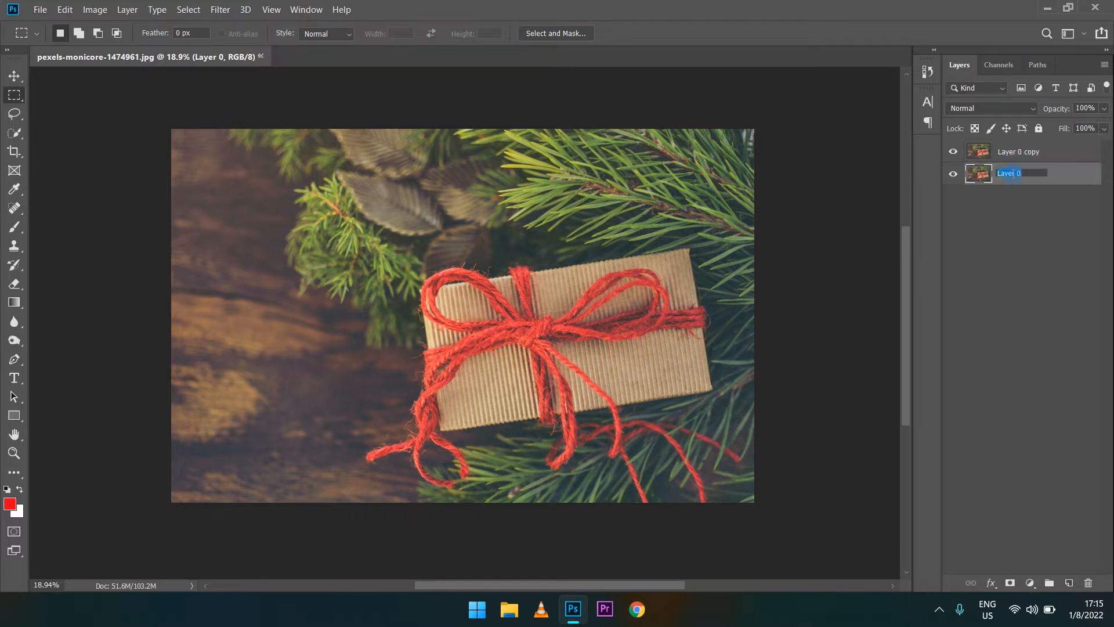
text(SMART OBJECT)
key(Return)
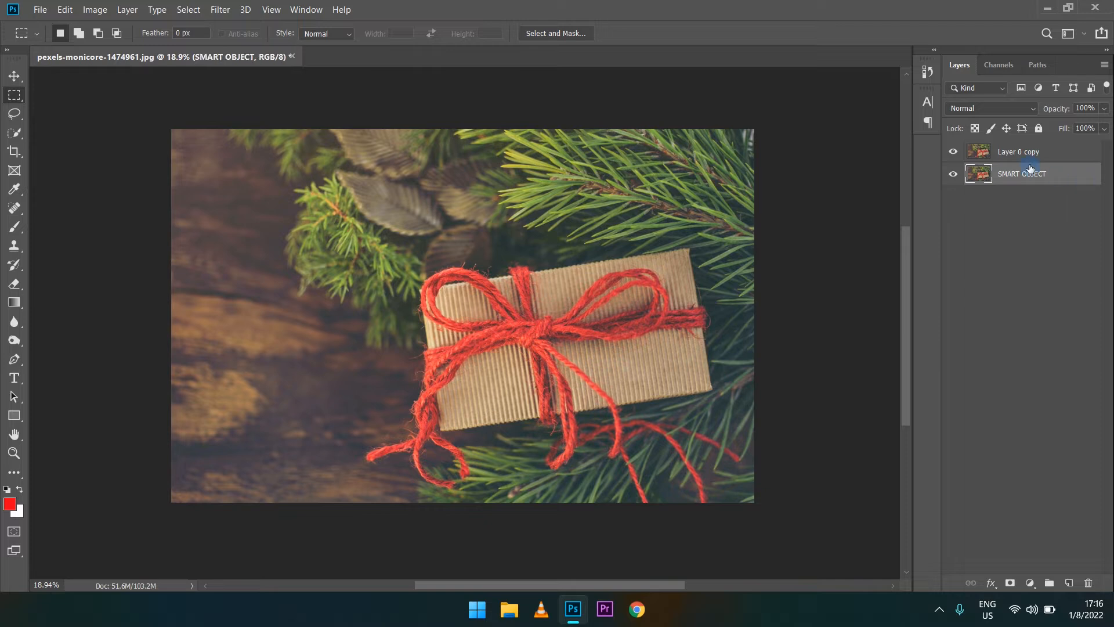
click(1017, 153)
double_click(1017, 152)
text(RATER)
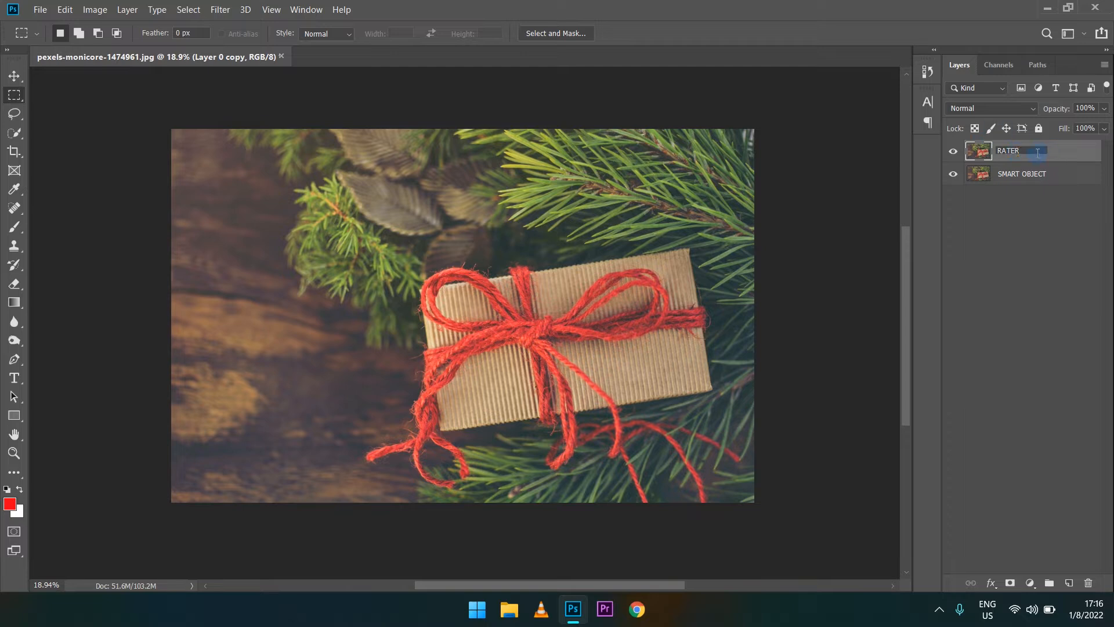
text(TER)
key(Return)
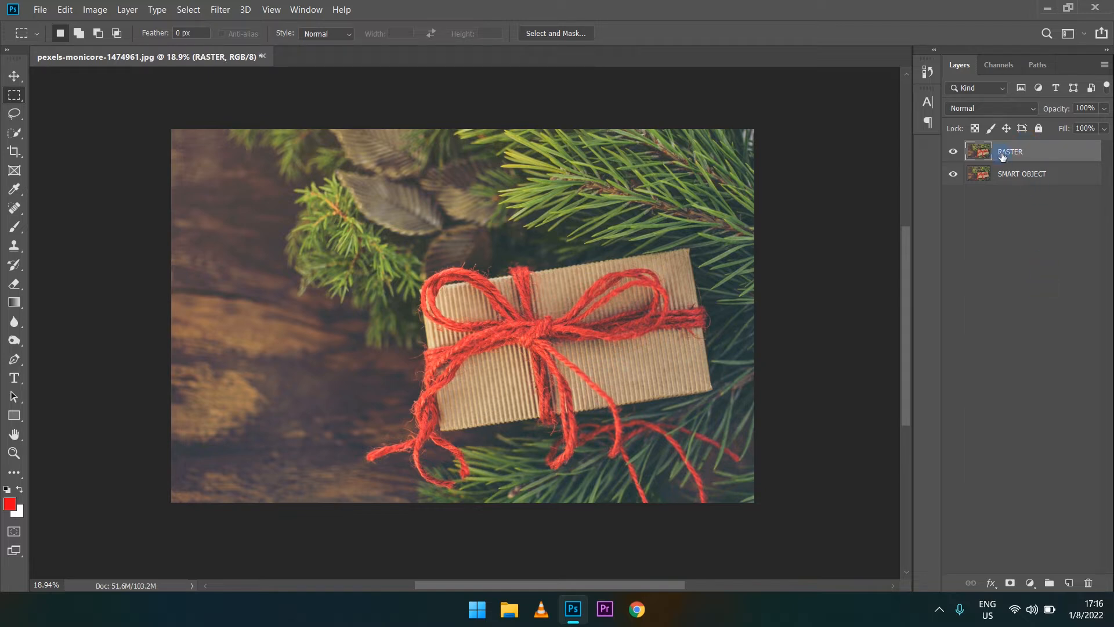
Convert the SMART OBJECT layer to a smart object.
click(1024, 178)
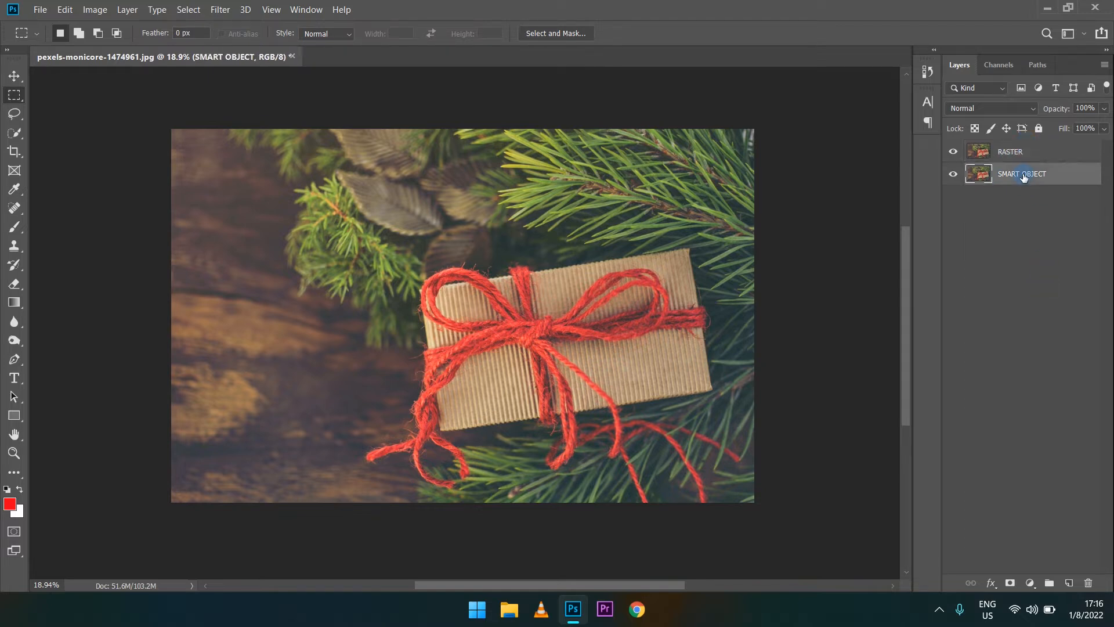
right_click(1023, 177)
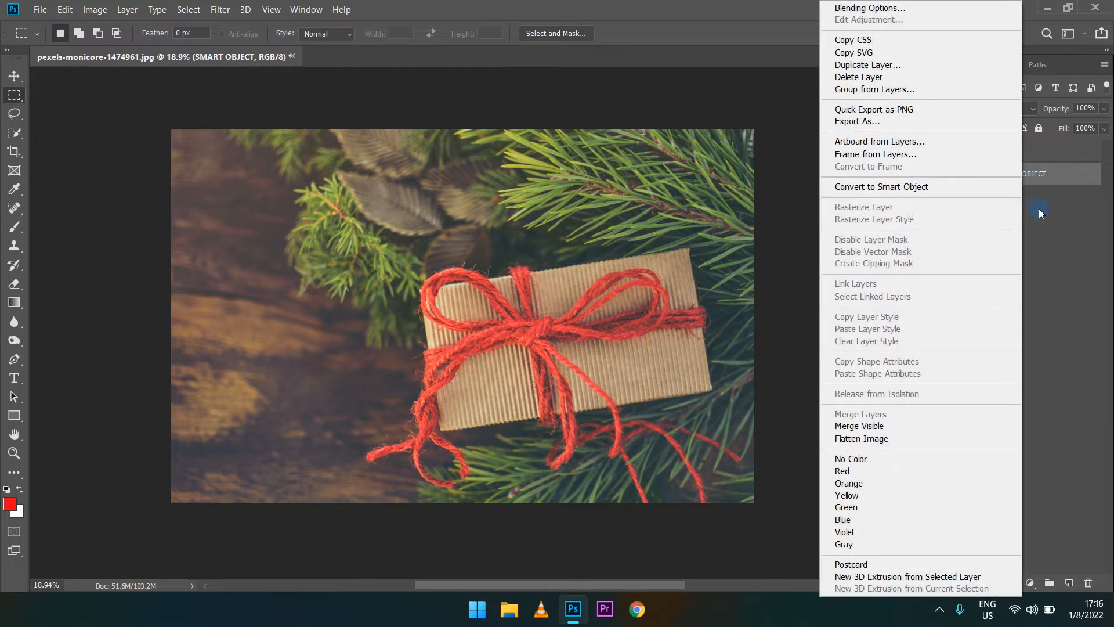
click(1046, 225)
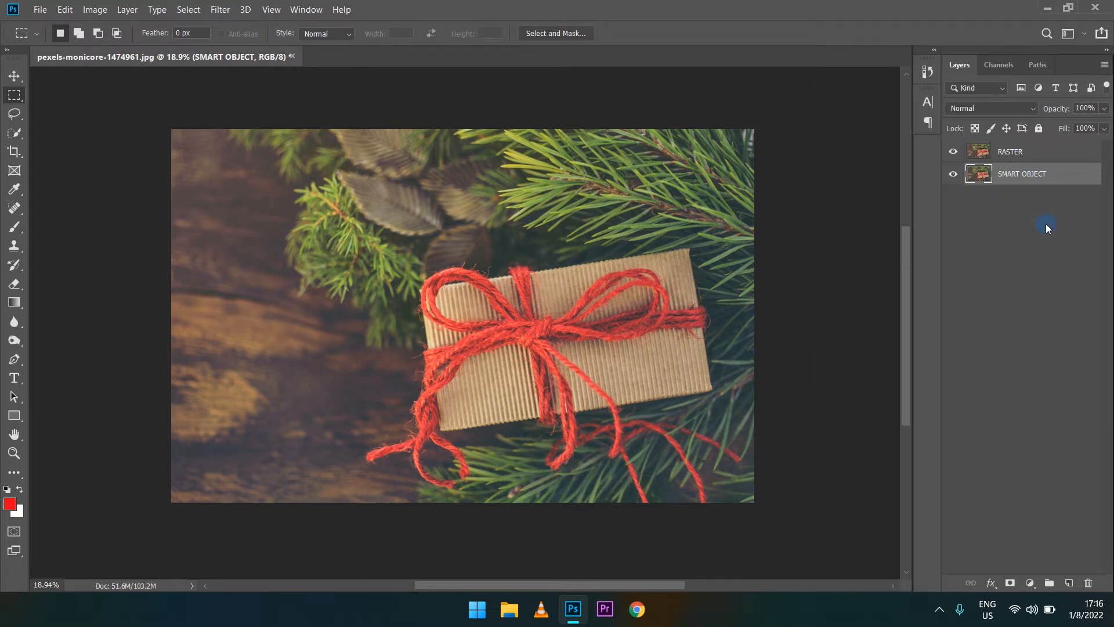
right_click(1034, 176)
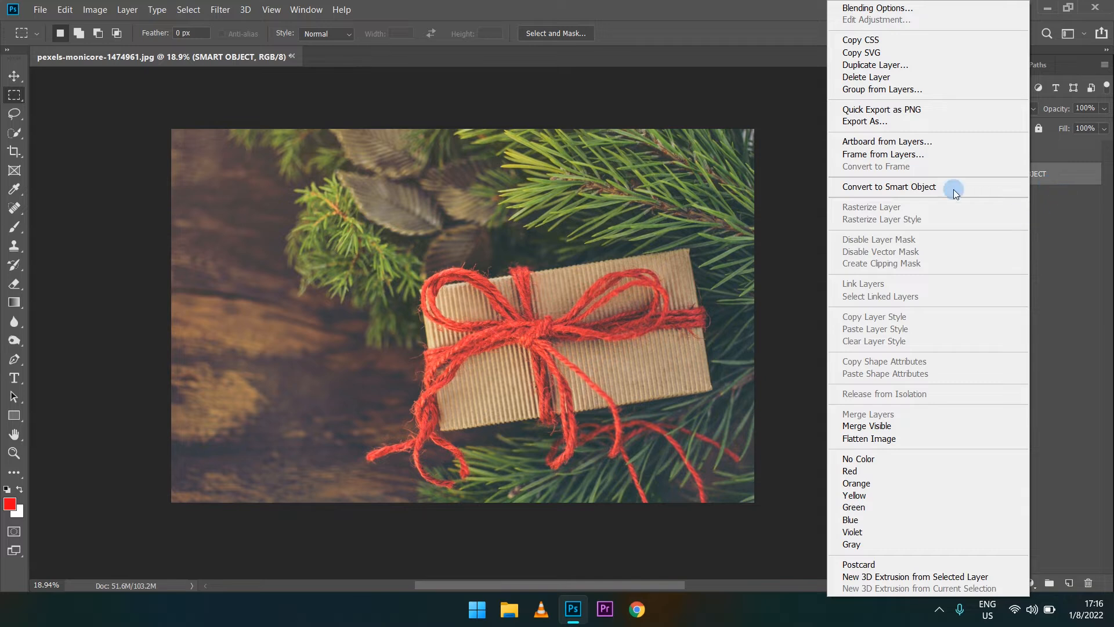
click(933, 187)
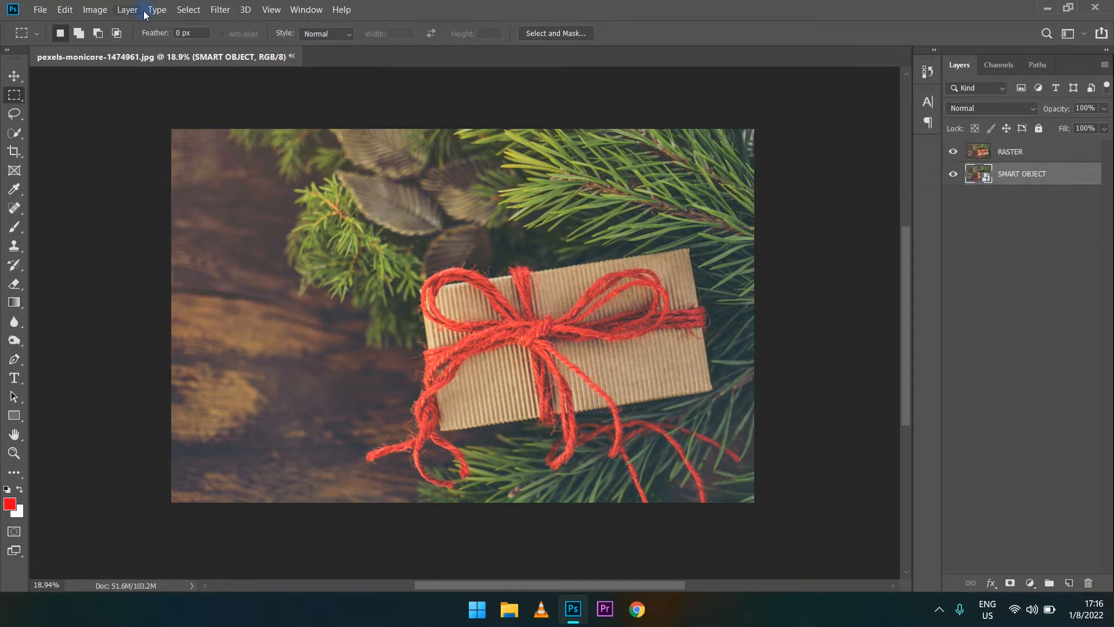
click(126, 11)
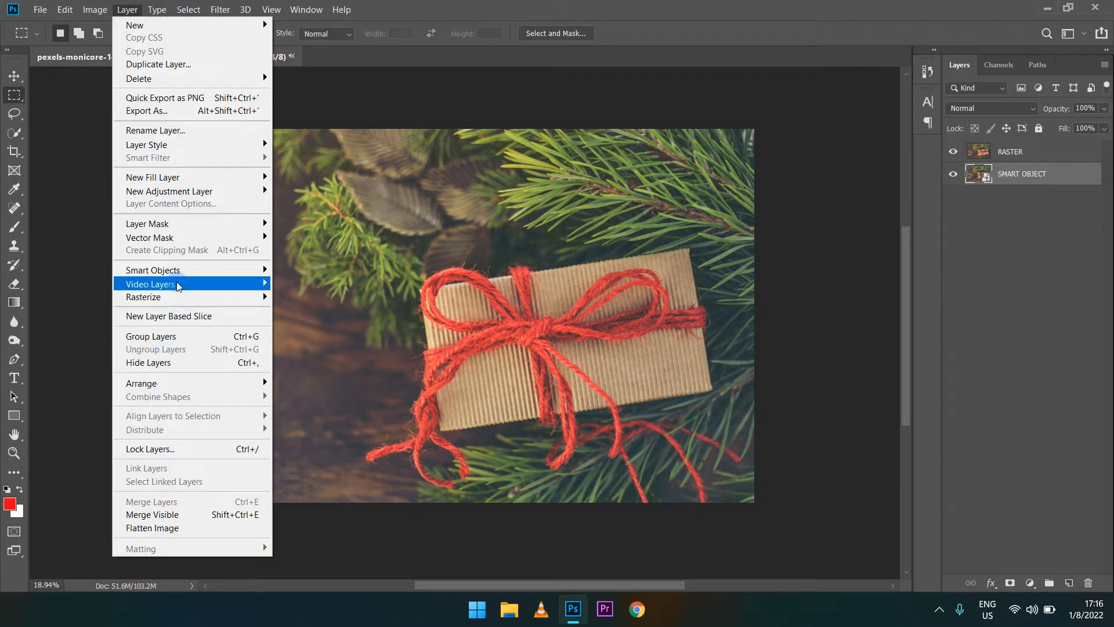
mouse_move(177, 271)
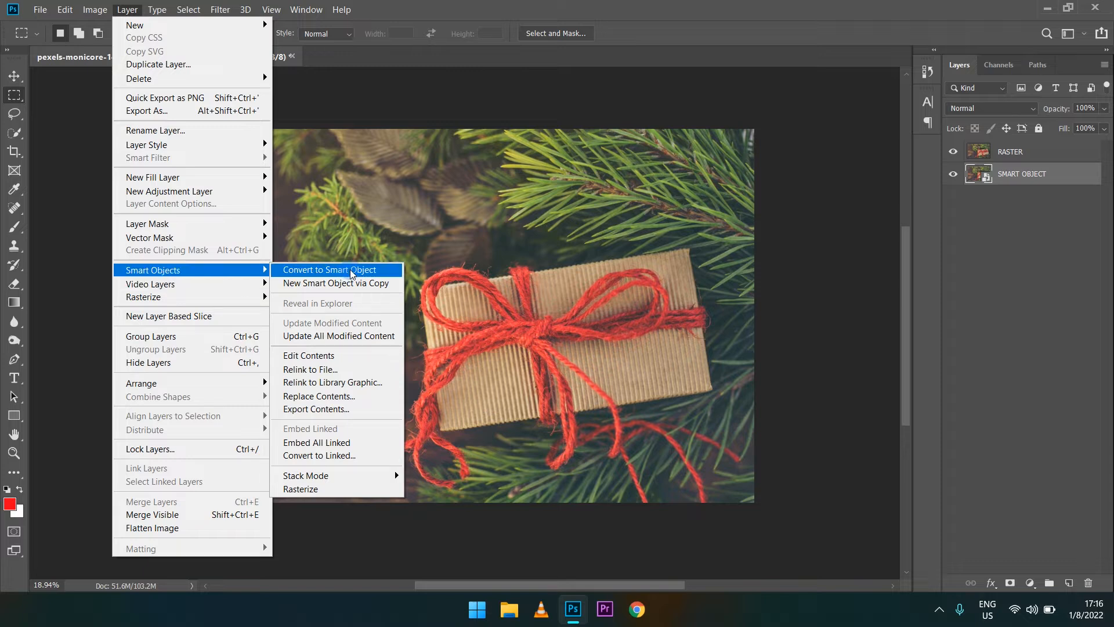
click(1009, 218)
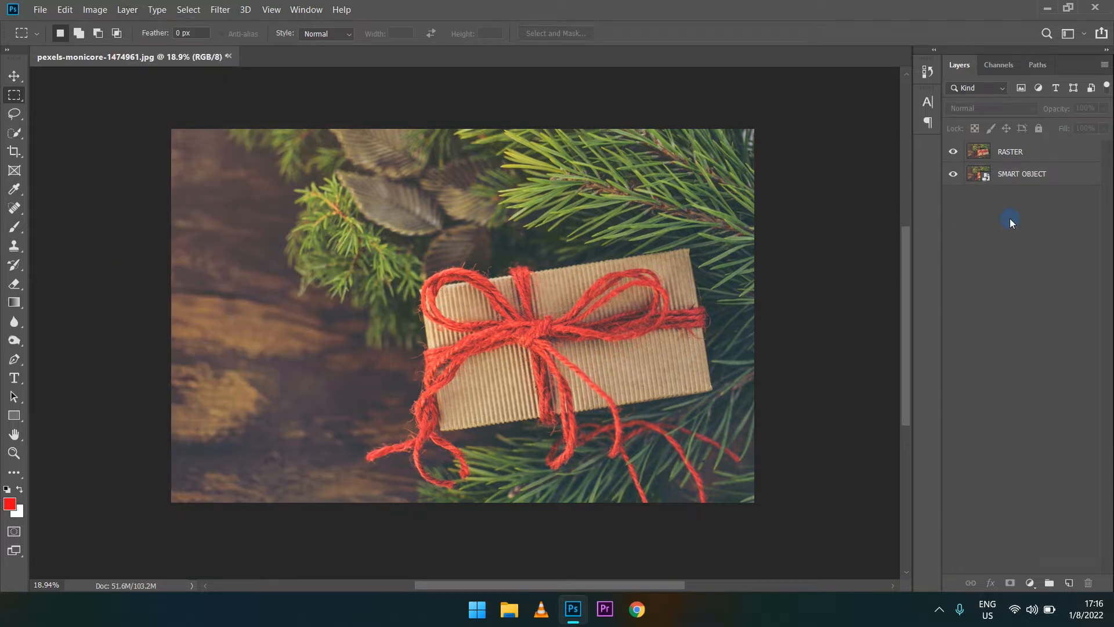
click(1010, 155)
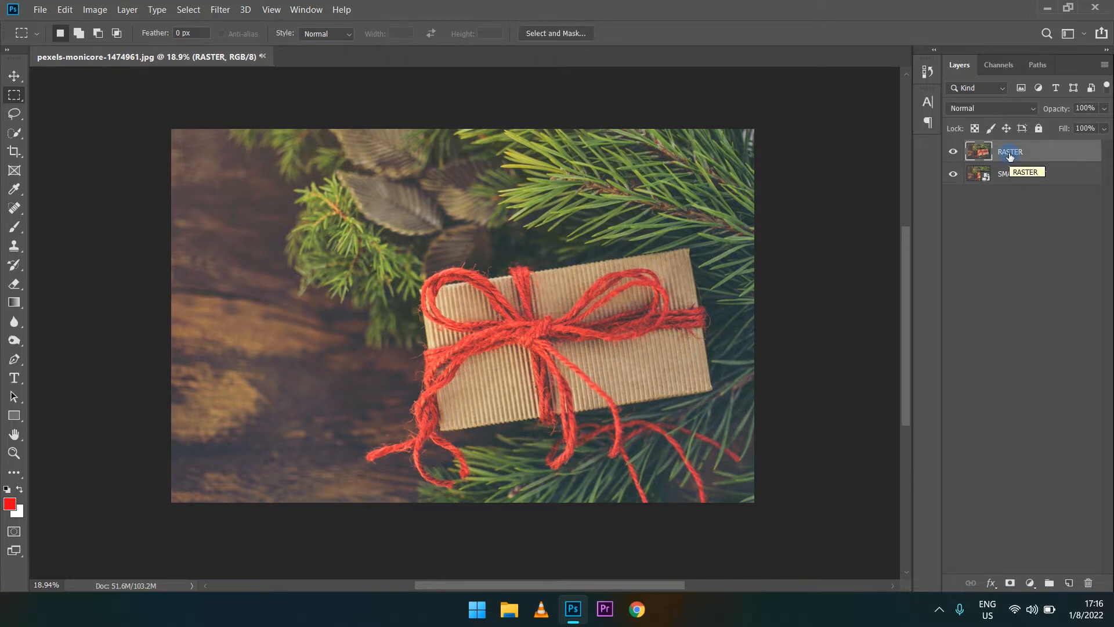
click(1028, 176)
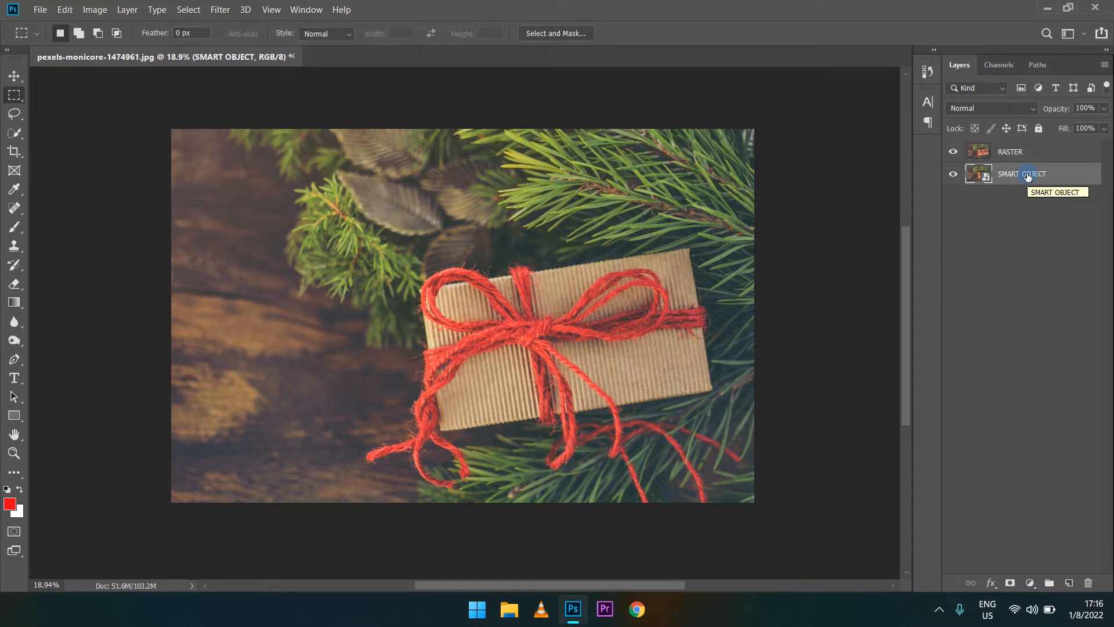
click(1022, 241)
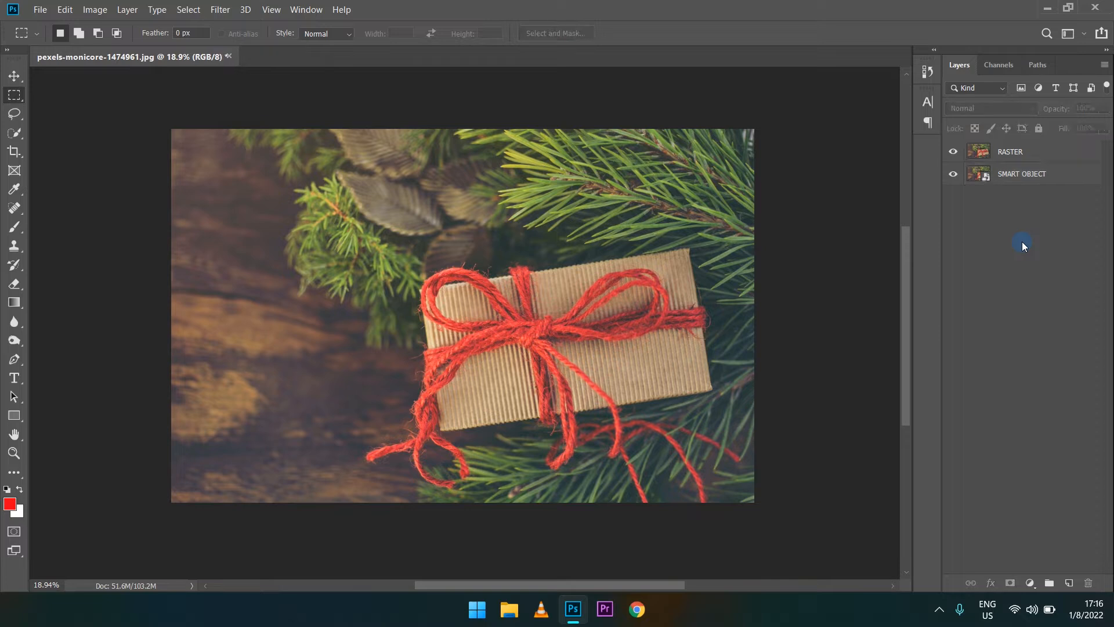
Enlarge the RASTER layer proportionally to about 113% with Free Transform, keeping its upper-left corner fixed, and apply it.
click(1010, 152)
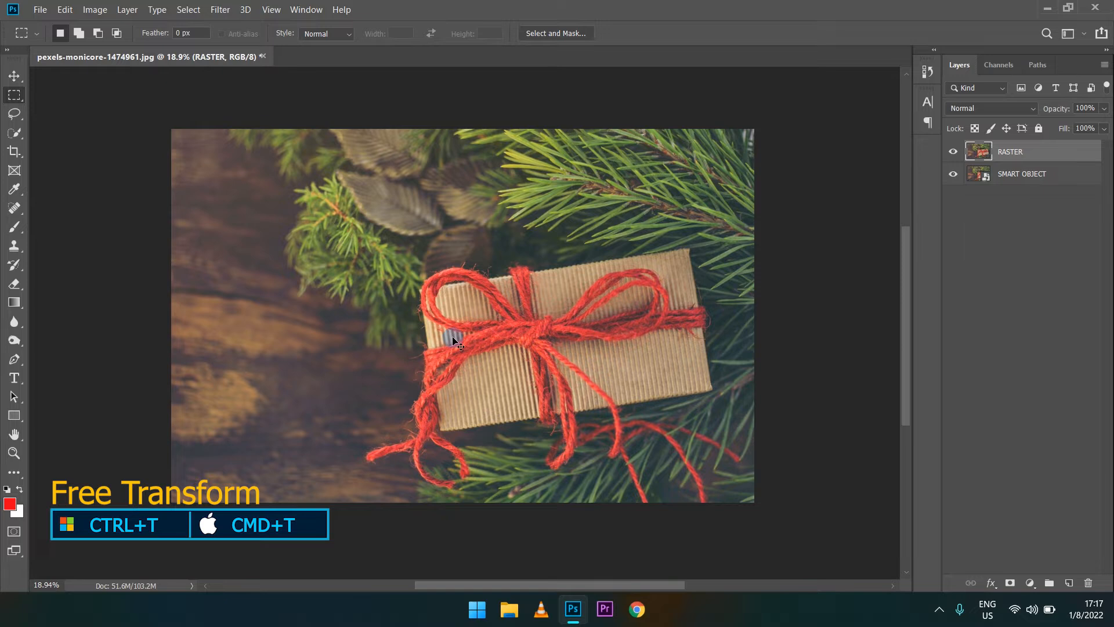
key(ctrl+t)
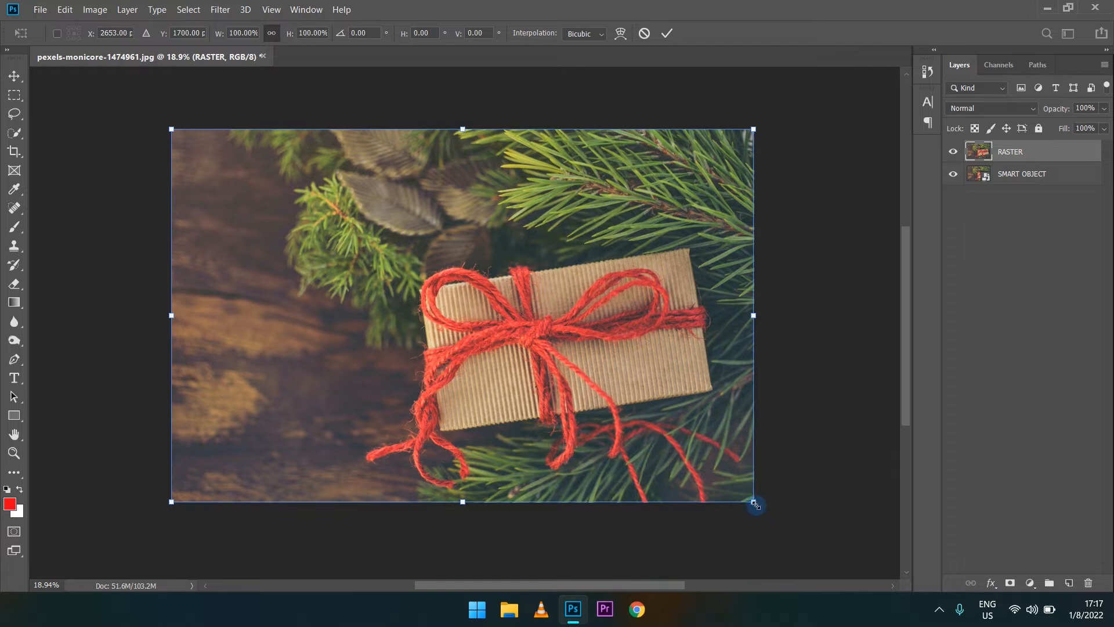
drag(755, 505, 837, 545)
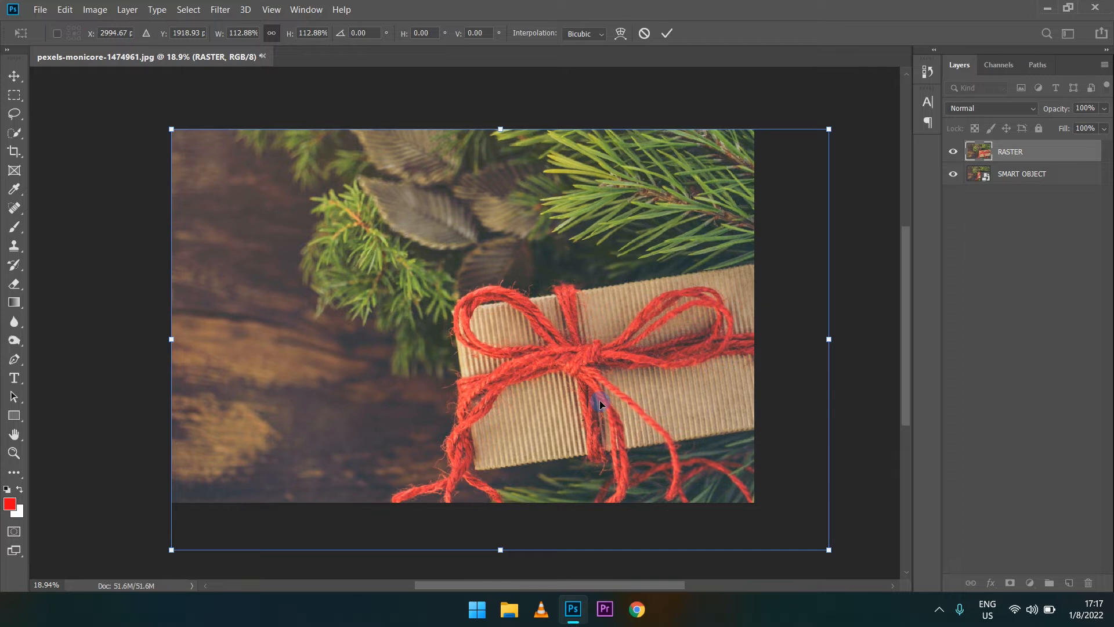
key(m)
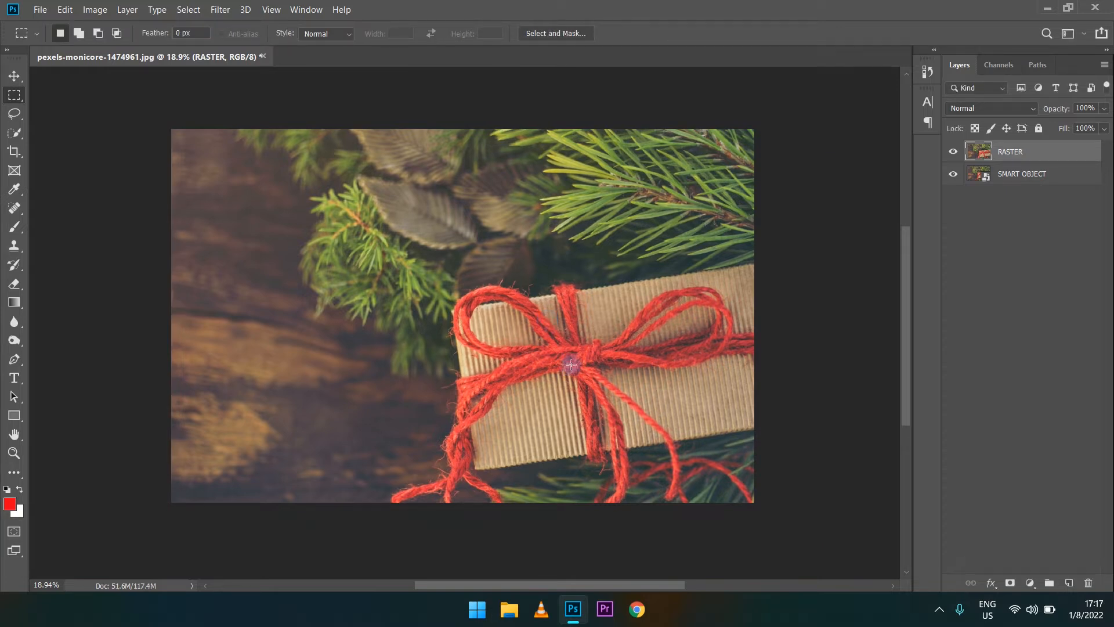
Shrink the RASTER layer proportionally to about 52% with Free Transform and move it slightly inward from the canvas's upper-left corner.
key(ctrl+t)
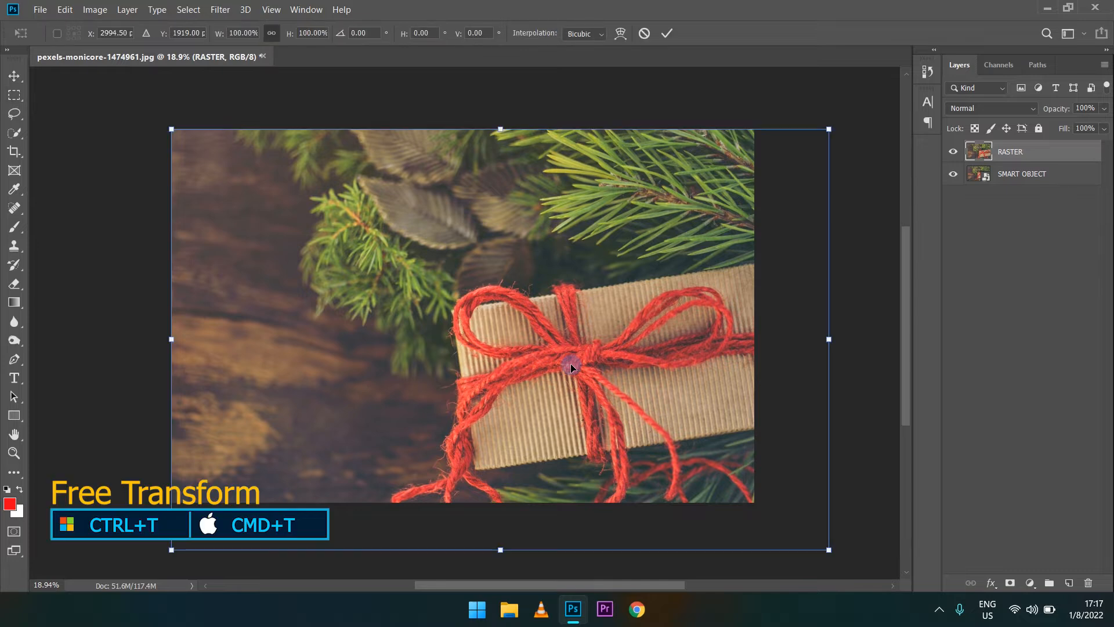
drag(833, 552, 574, 429)
drag(499, 380, 493, 375)
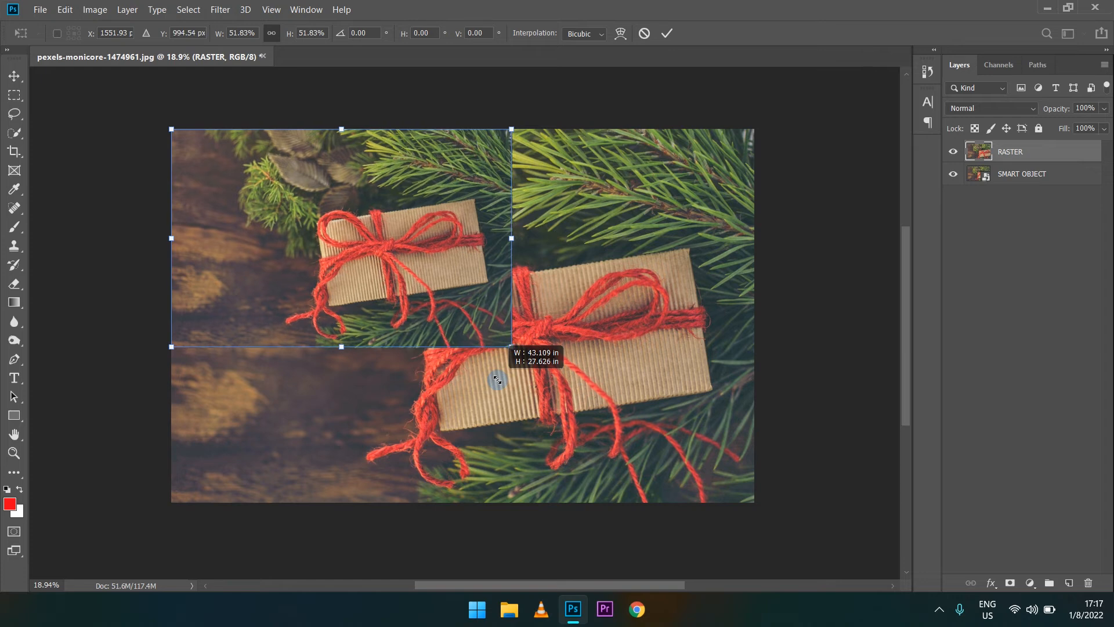
drag(404, 221, 432, 257)
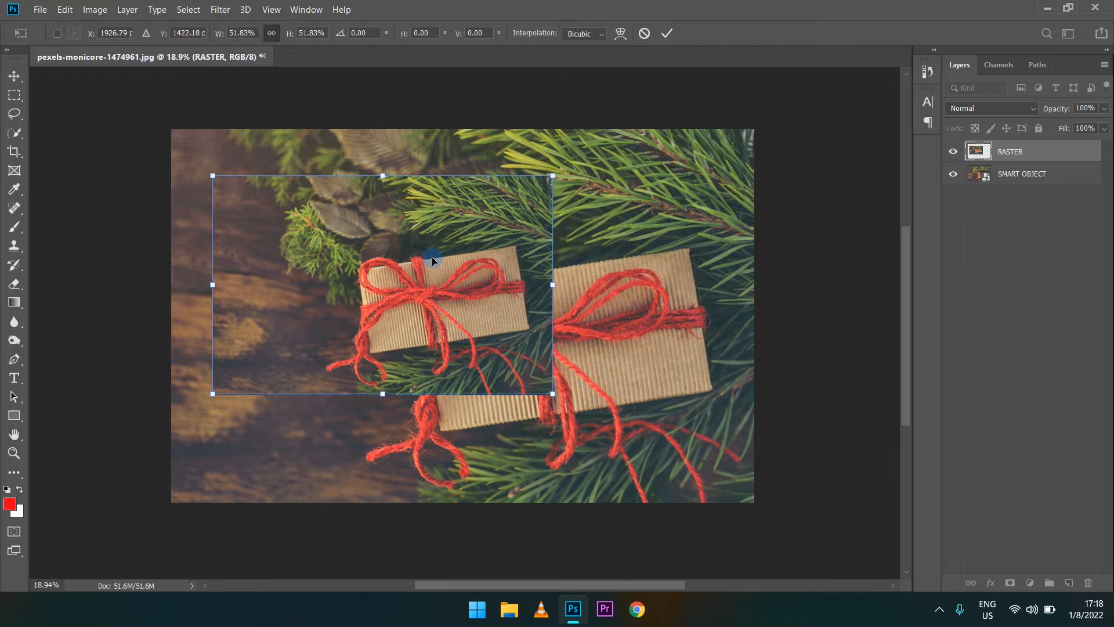
key(Return)
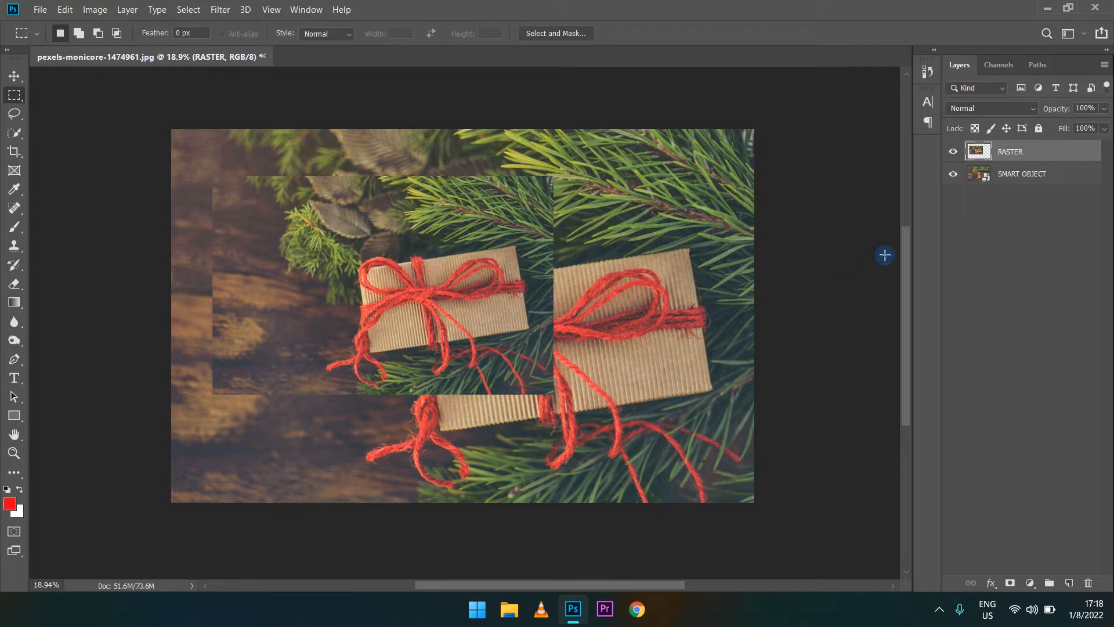
Hide the SMART OBJECT layer and examine the image quality of the shrunken RASTER layer up close.
click(953, 174)
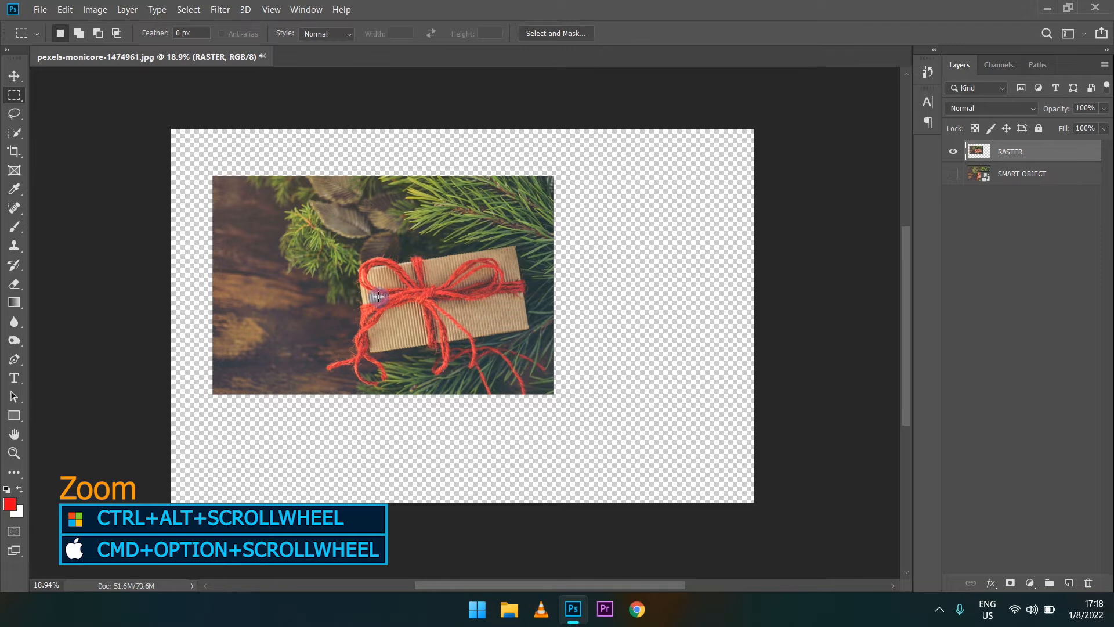
scroll(379, 296, up, 1)
scroll(377, 295, up, 10)
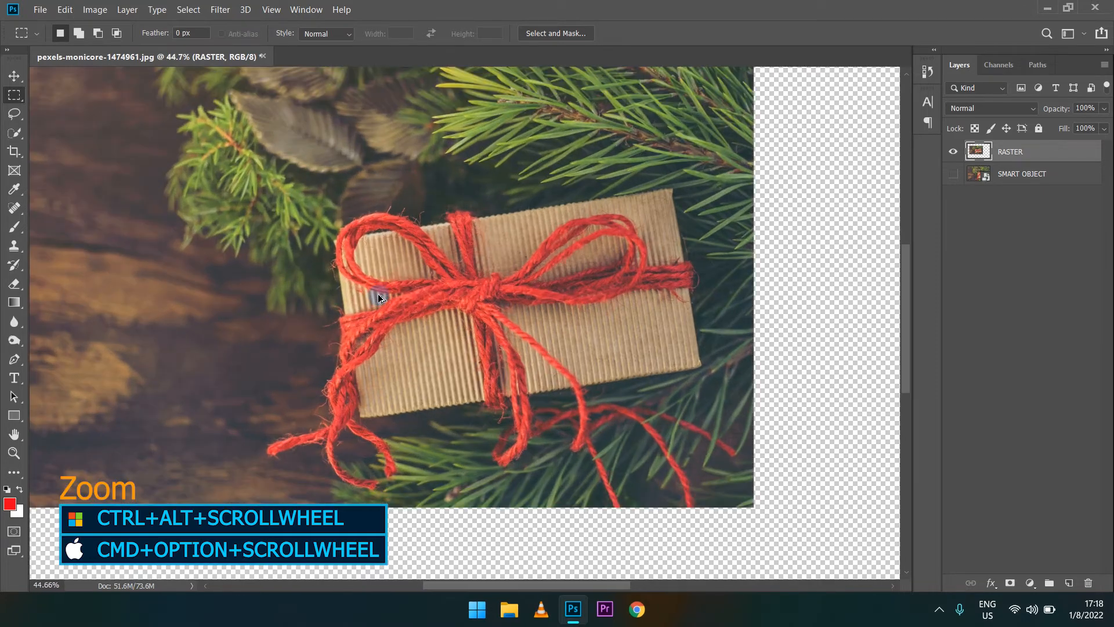
scroll(378, 297, up, 5)
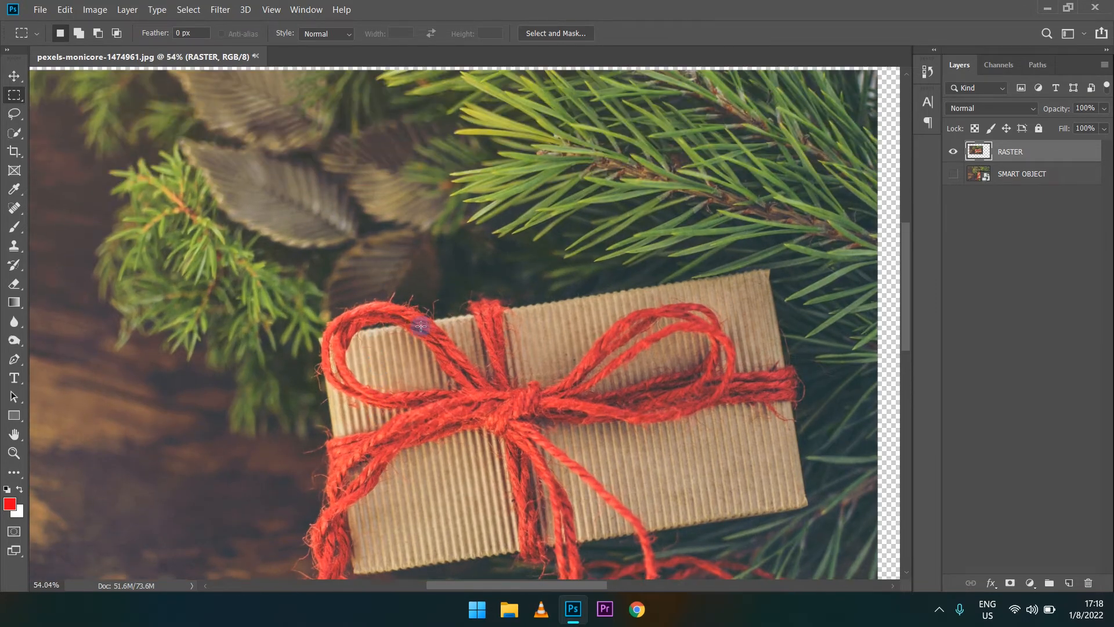
scroll(423, 331, down, 5)
scroll(426, 334, up, 6)
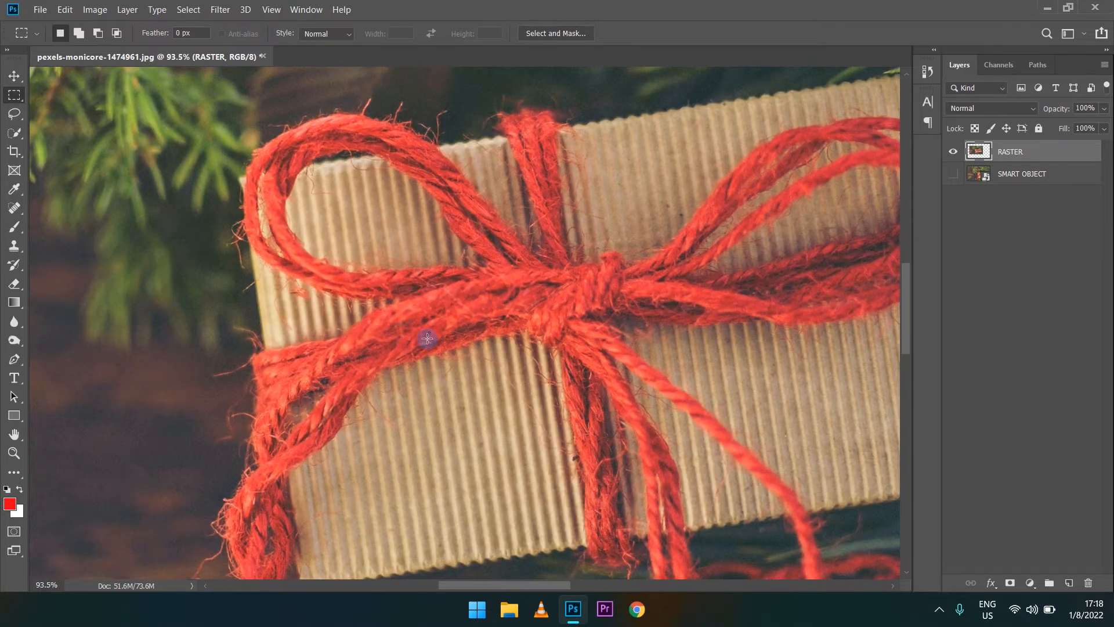
scroll(505, 343, down, 7)
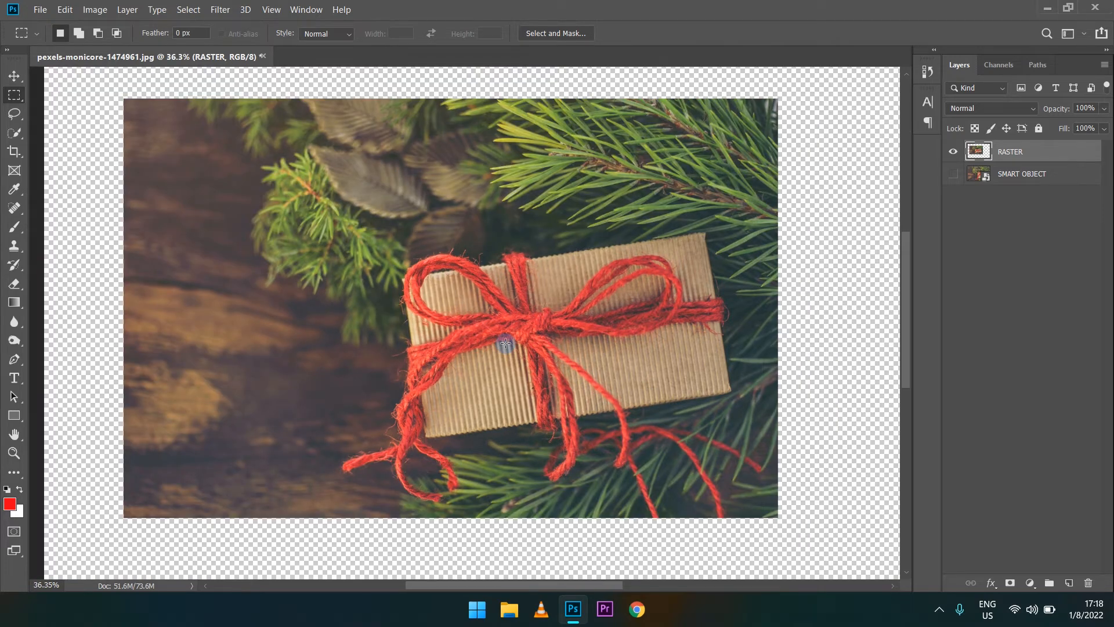
Show the rulers around the canvas with the whole image in view.
key(ctrl+r)
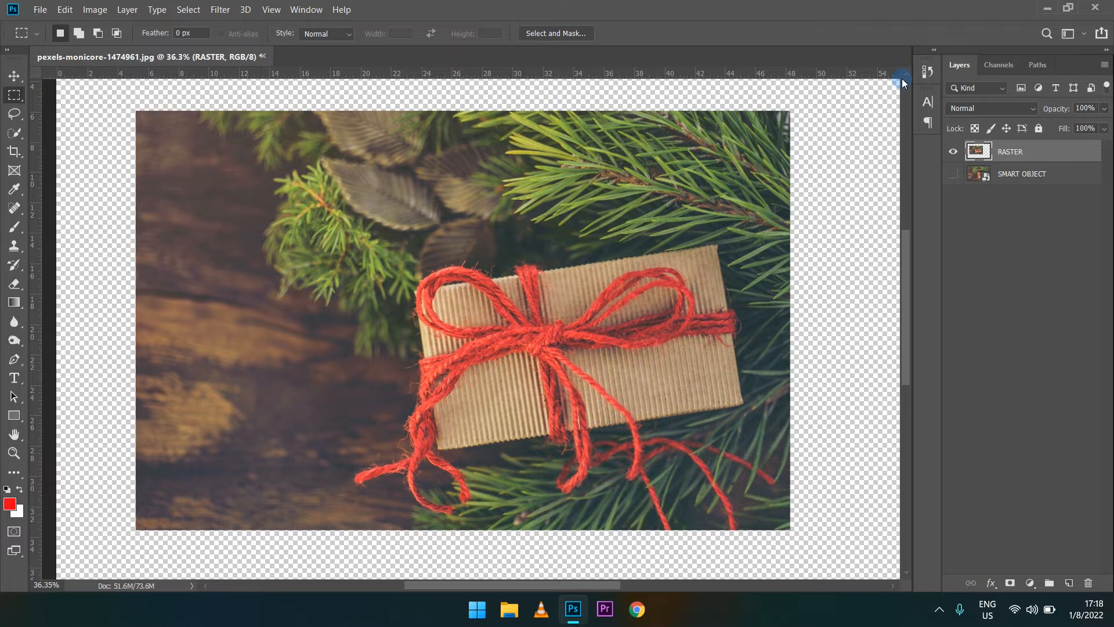
scroll(567, 308, down, 4)
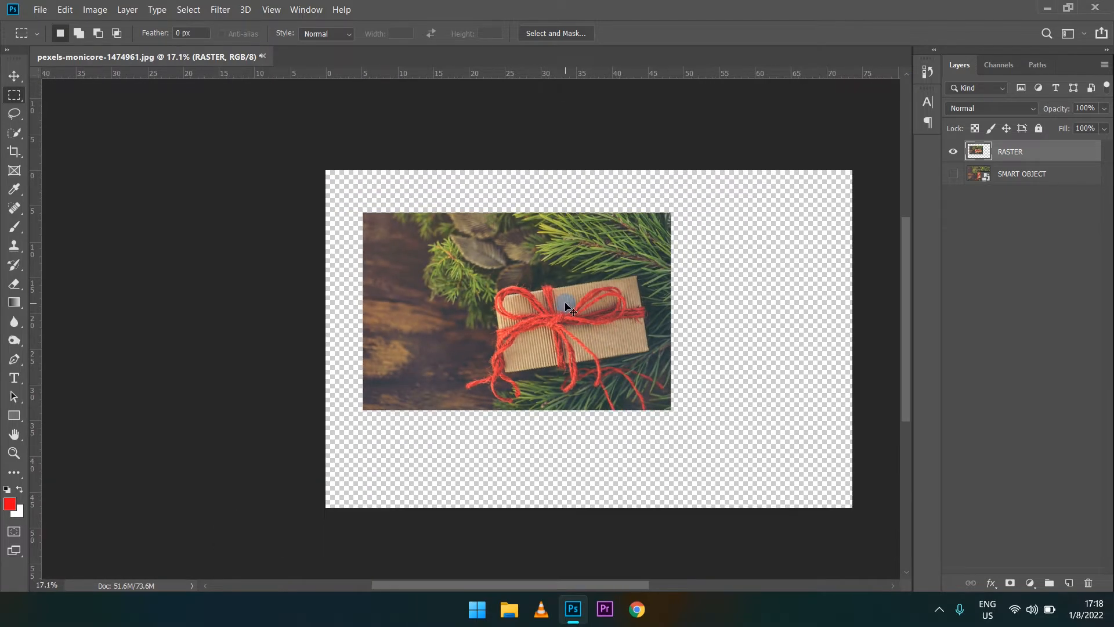
scroll(618, 305, right, 1)
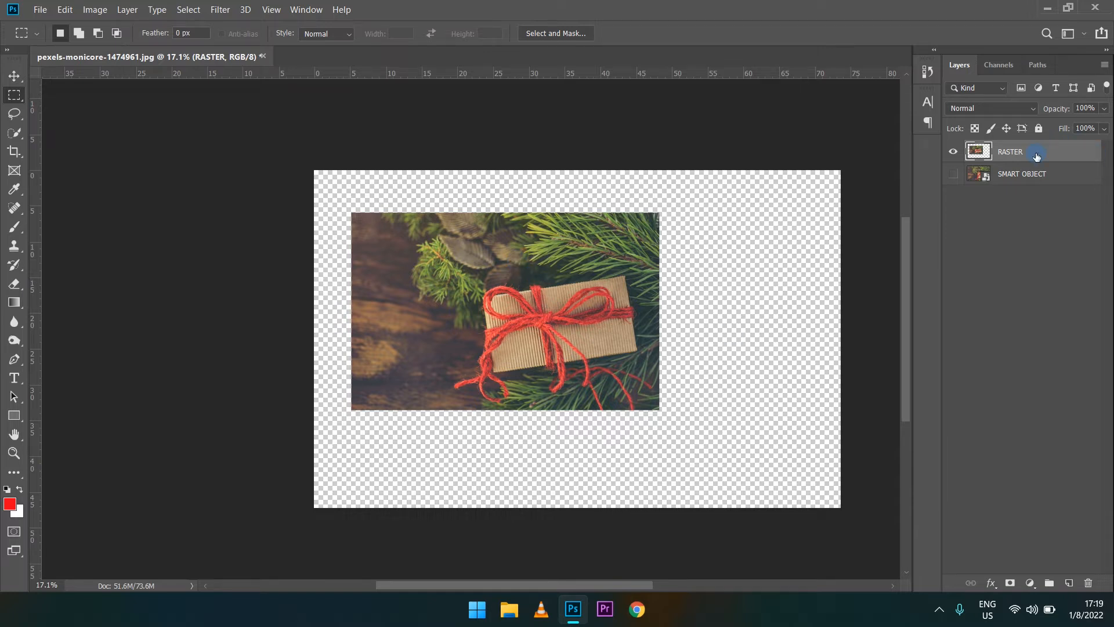
Enlarge the RASTER layer with Free Transform until it fills the whole canvas, and apply the transformation.
key(ctrl+t)
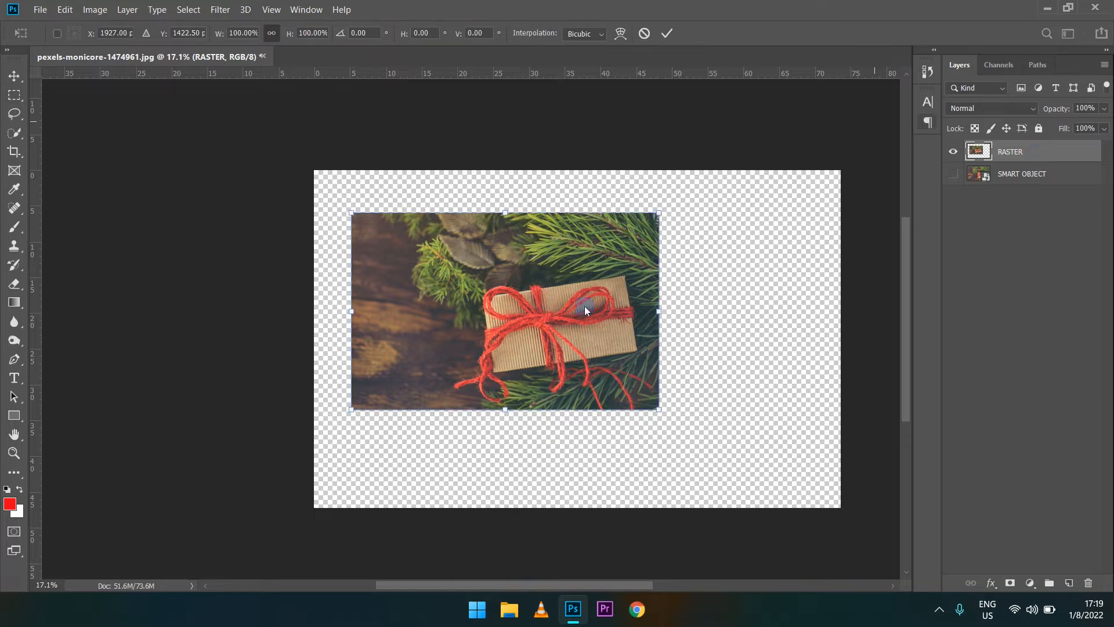
drag(655, 410, 832, 521)
drag(352, 213, 303, 182)
drag(428, 235, 430, 224)
drag(834, 506, 842, 514)
key(Return)
key(m)
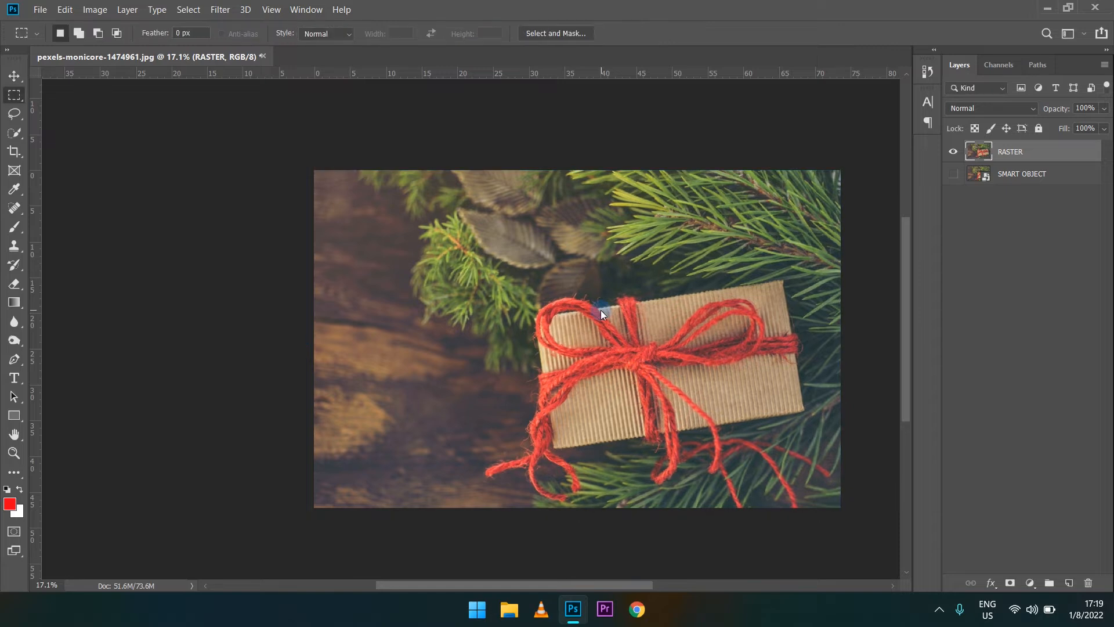
Examine the enlarged RASTER layer pixel by pixel around the red twine, at up to 12800% magnification.
scroll(645, 337, up, 3)
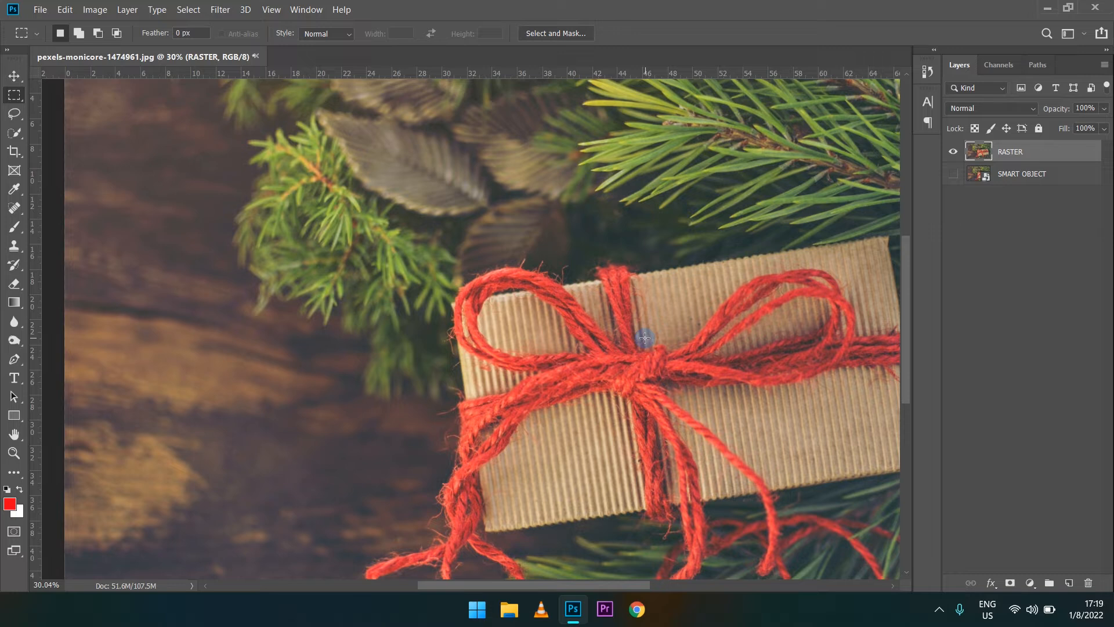
scroll(514, 328, down, 3)
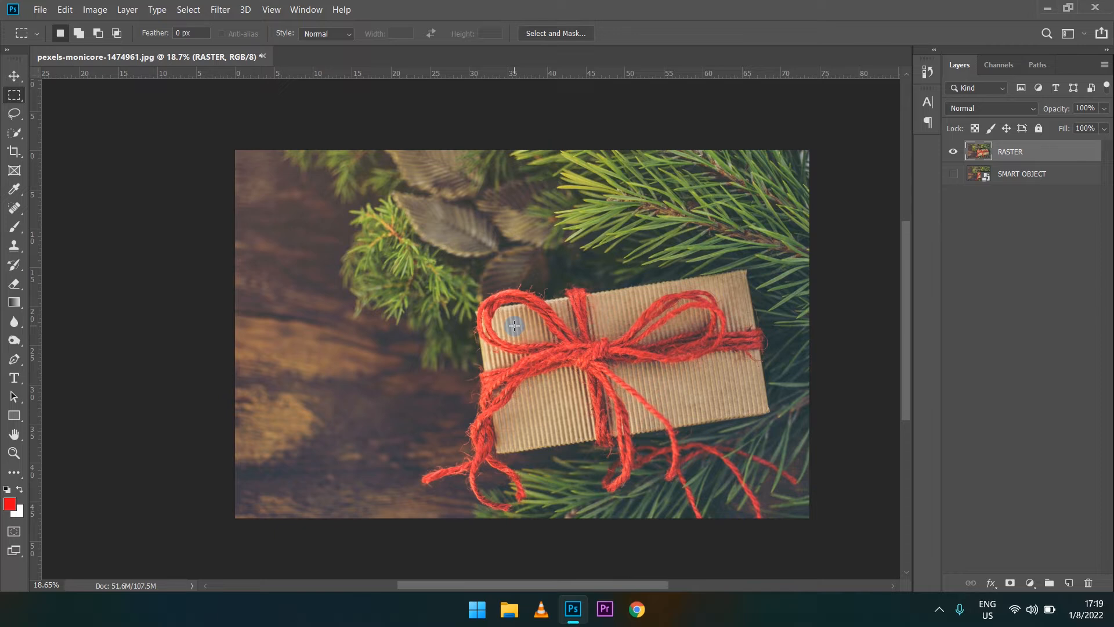
ctrl+click(515, 360)
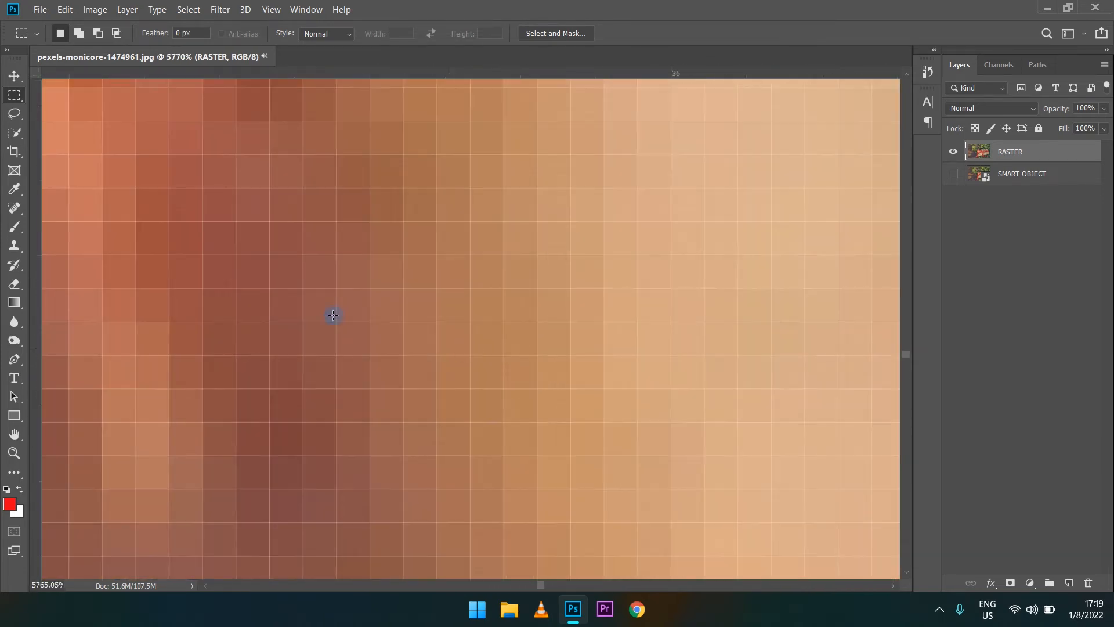
ctrl+click(334, 317)
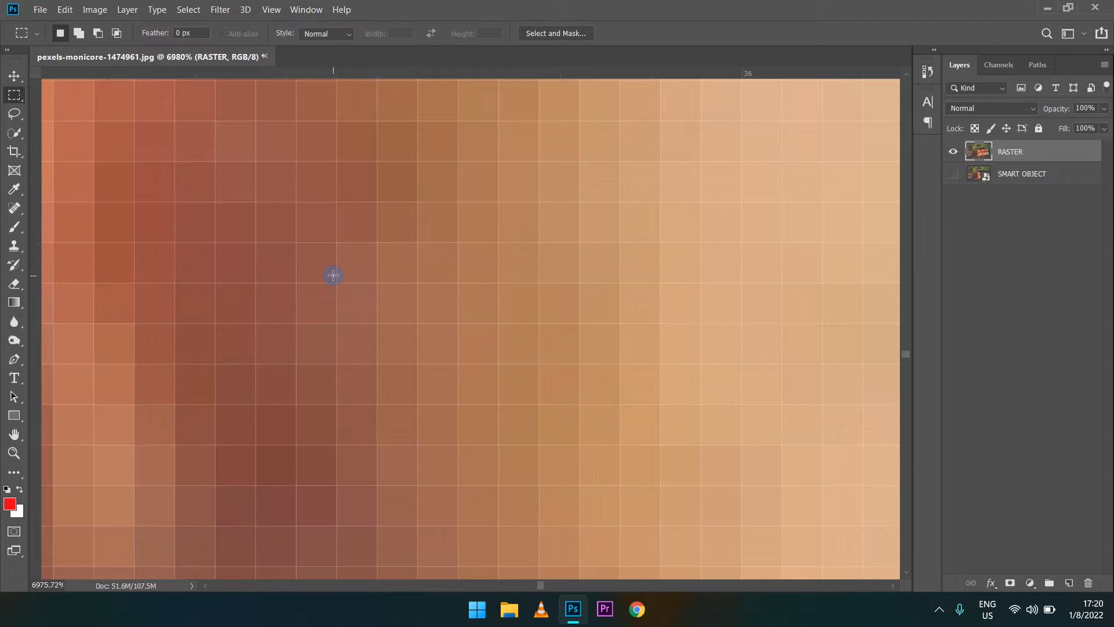
ctrl+click(358, 296)
ctrl+click(451, 287)
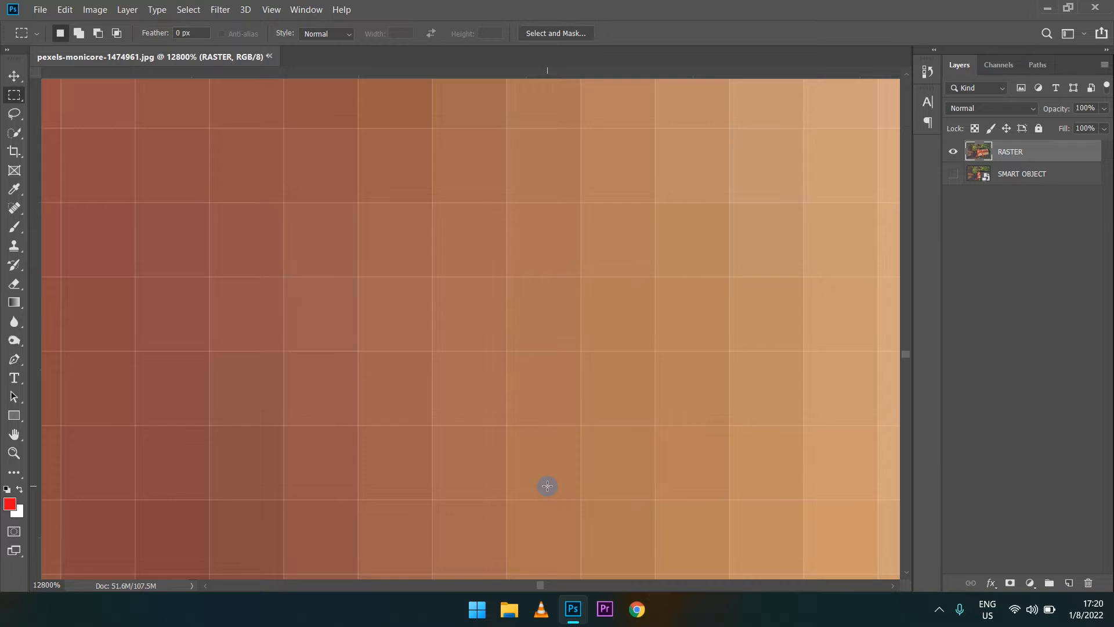
scroll(573, 309, down, 5)
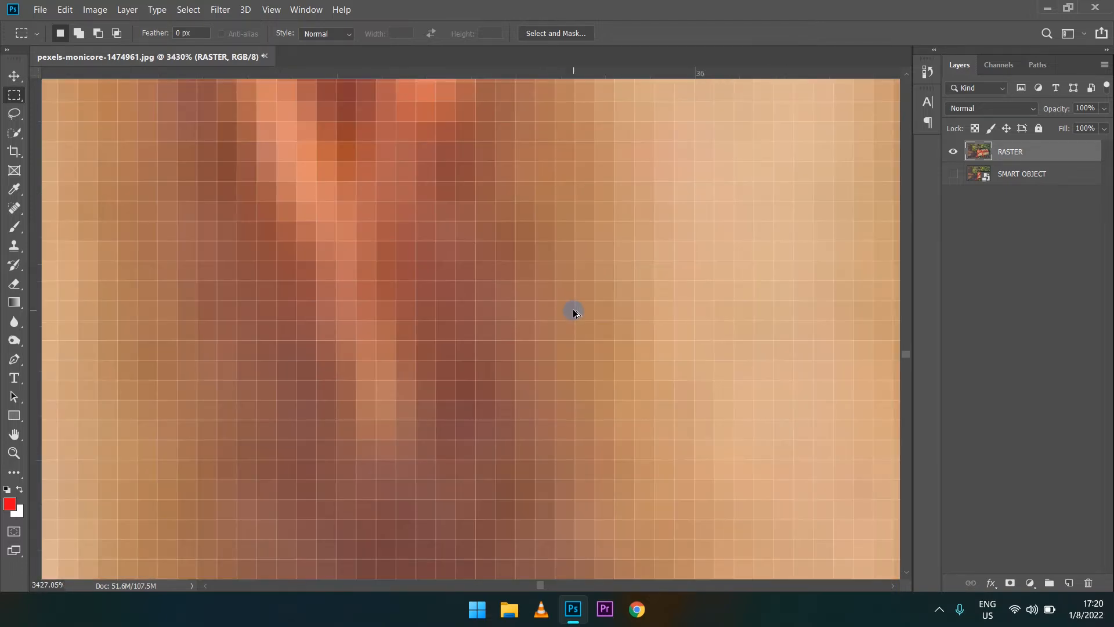
scroll(574, 313, down, 6)
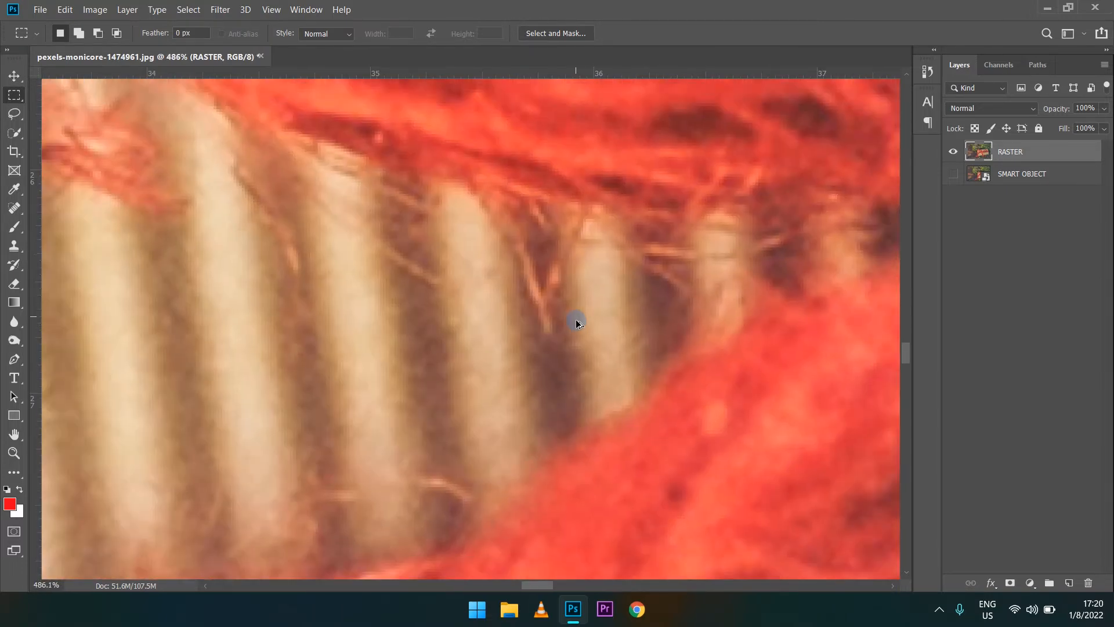
scroll(577, 323, down, 6)
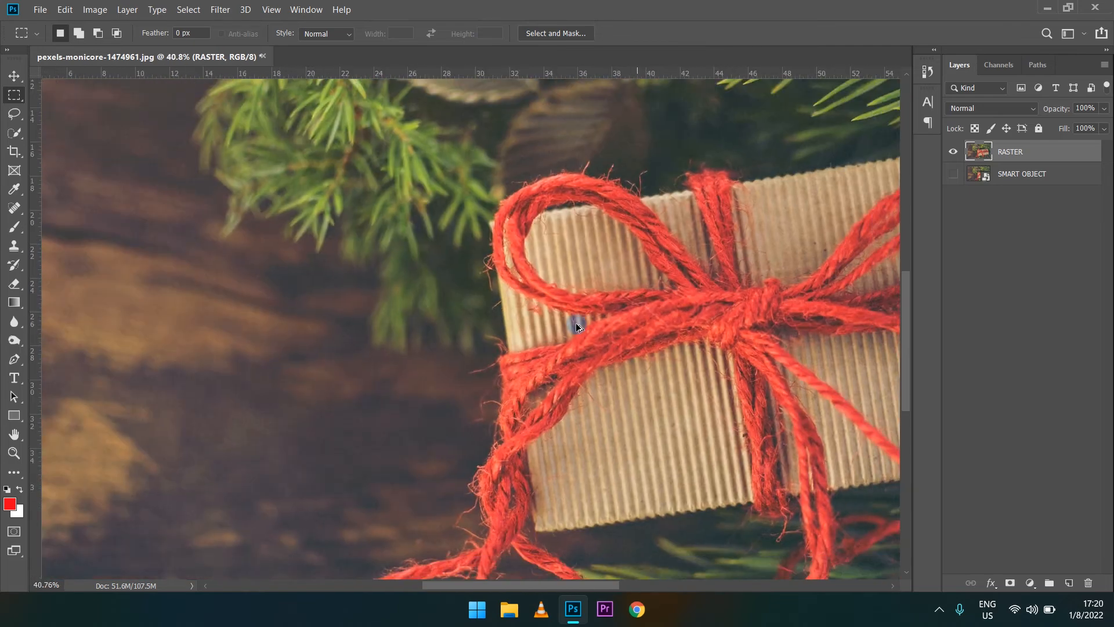
scroll(576, 323, down, 4)
Compare the RASTER layer's sharpness on the gift box and bow between the full view and moderate magnification.
scroll(577, 320, right, 3)
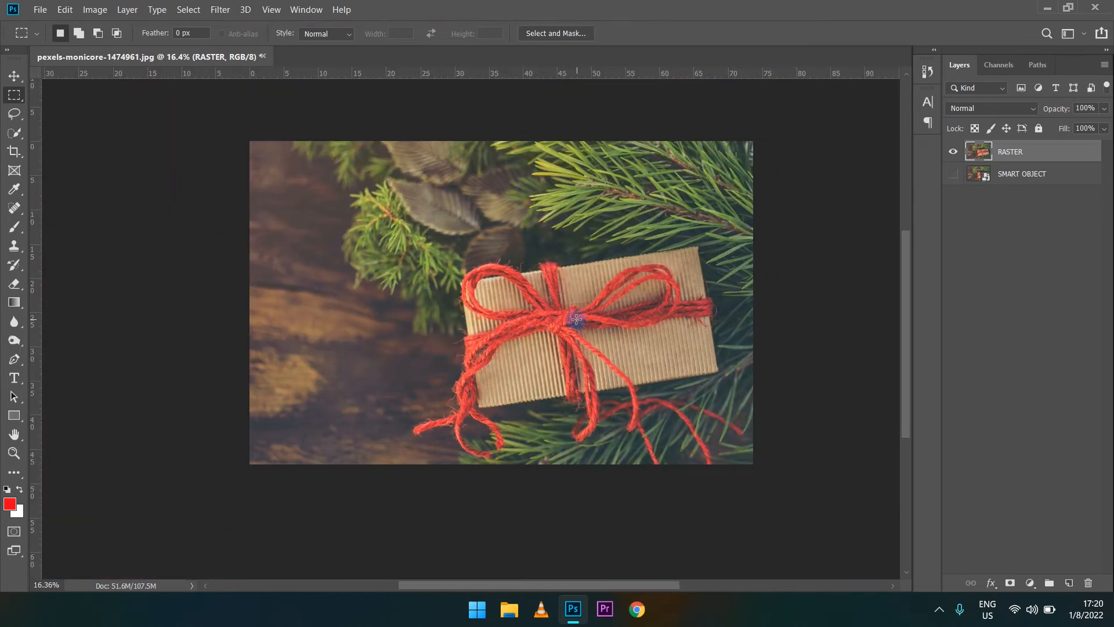
scroll(577, 319, up, 1)
scroll(577, 318, right, 3)
scroll(477, 348, left, 2)
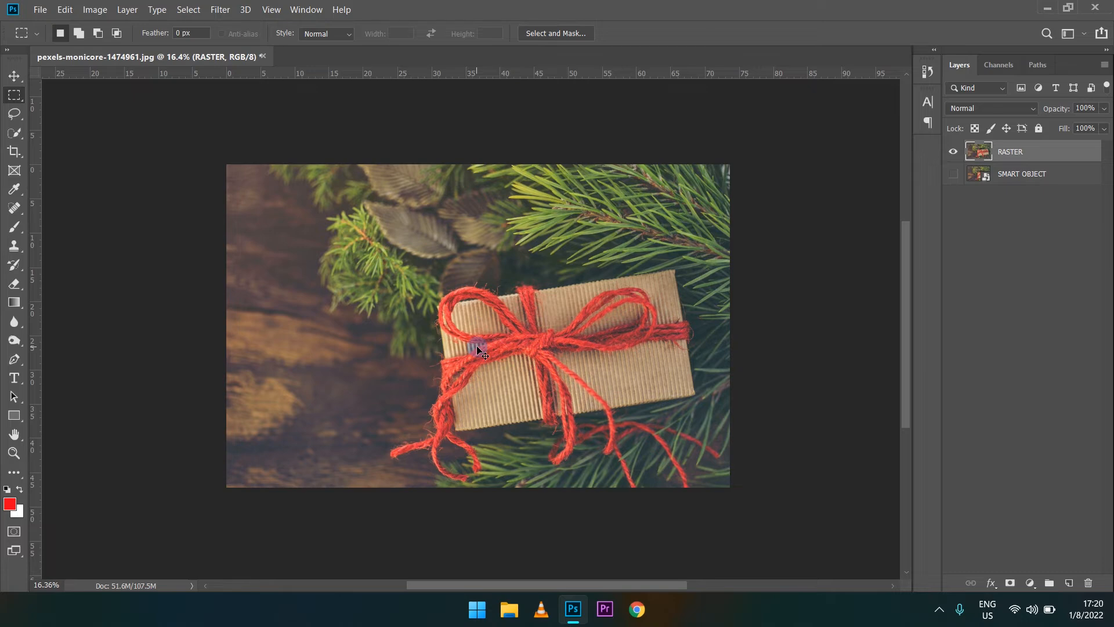
scroll(477, 348, up, 5)
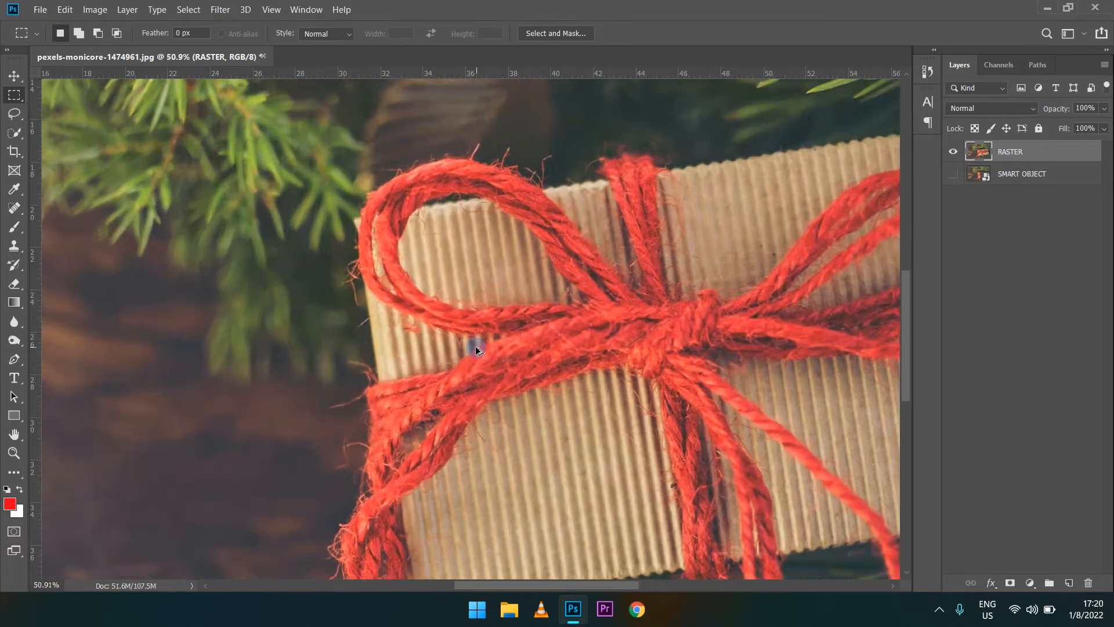
scroll(477, 350, up, 2)
scroll(477, 350, down, 4)
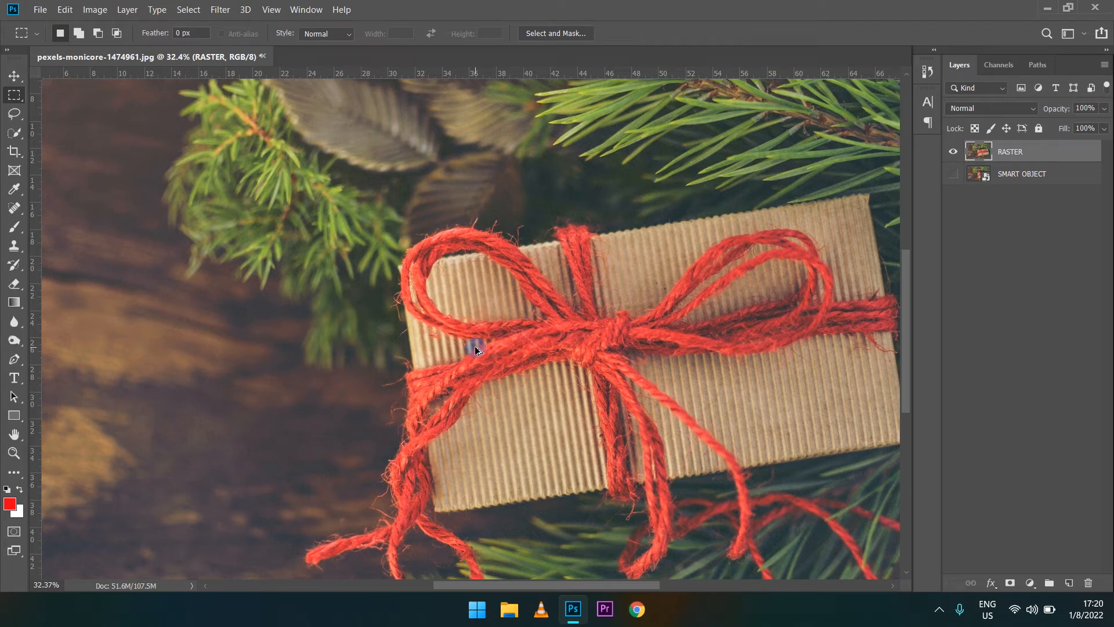
scroll(471, 340, down, 2)
scroll(472, 339, up, 1)
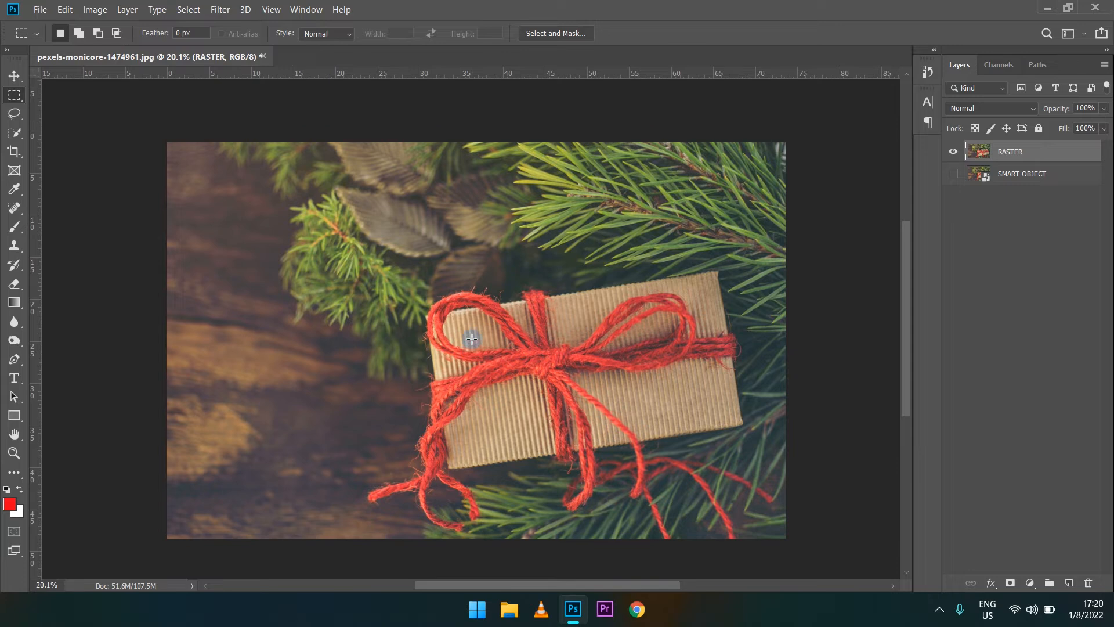
scroll(402, 371, left, 2)
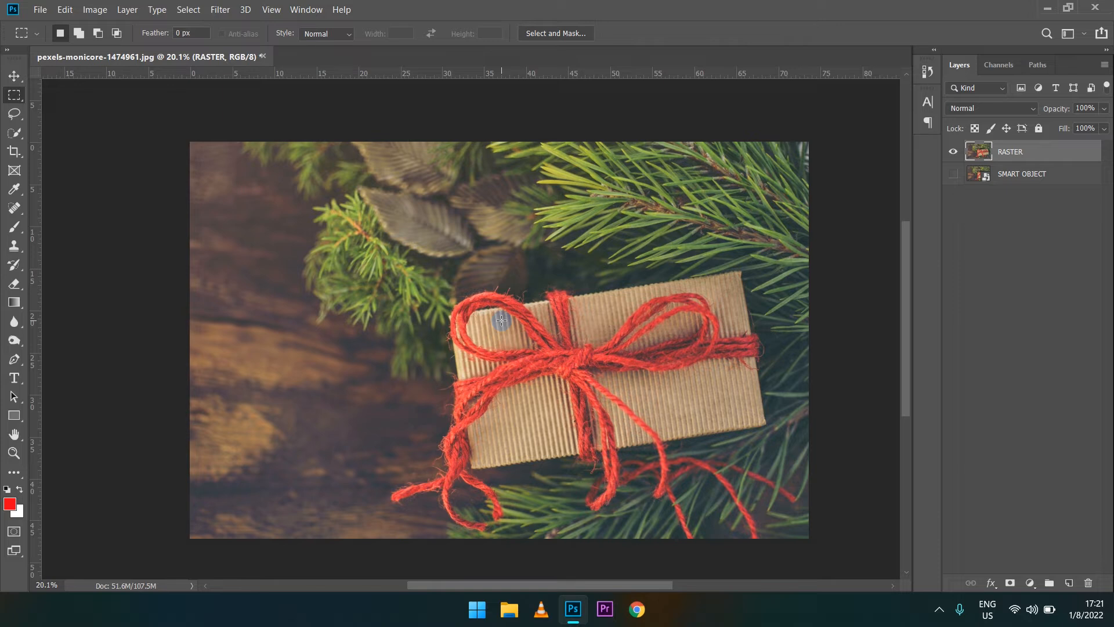
Shrink the RASTER layer with Free Transform to roughly one-sixth of its size at the canvas's upper-left corner and inspect it up close.
key(ctrl+t)
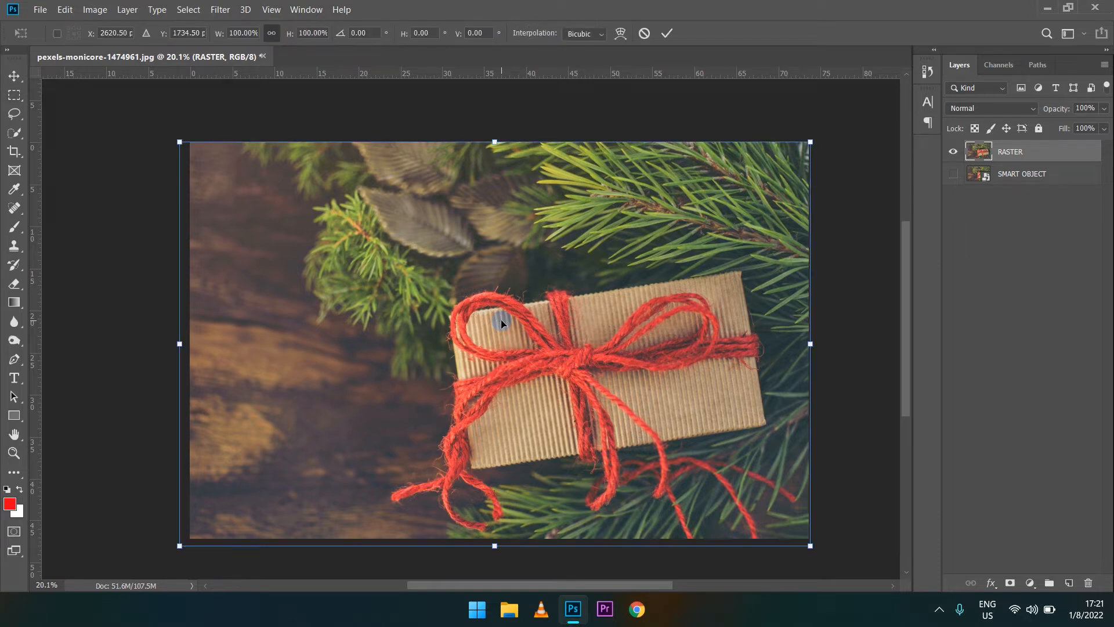
drag(810, 548, 281, 206)
key(m)
scroll(240, 195, up, 16)
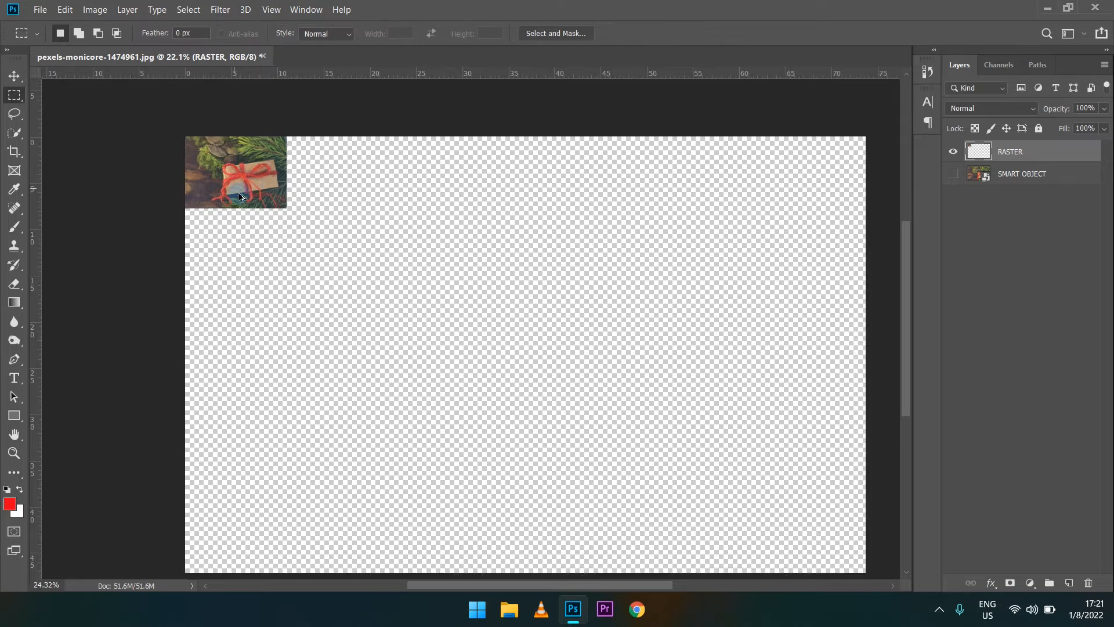
scroll(184, 248, up, 5)
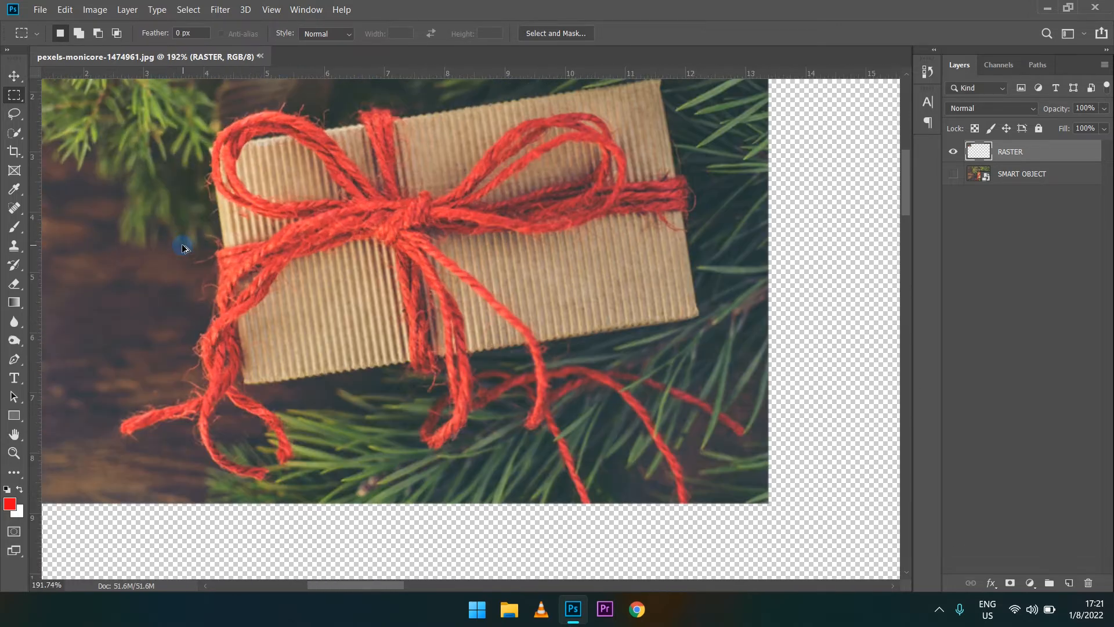
scroll(183, 248, down, 8)
scroll(184, 249, down, 10)
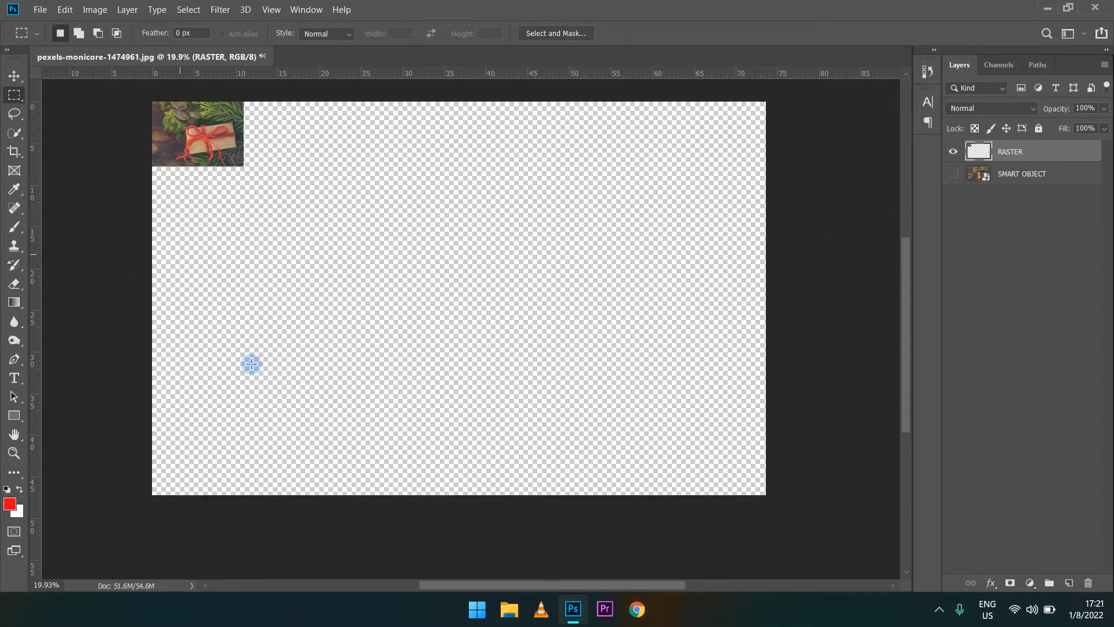
Enlarge the RASTER layer proportionally to about 616% with Free Transform so it fills the canvas, and apply the transformation.
scroll(278, 368, up, 2)
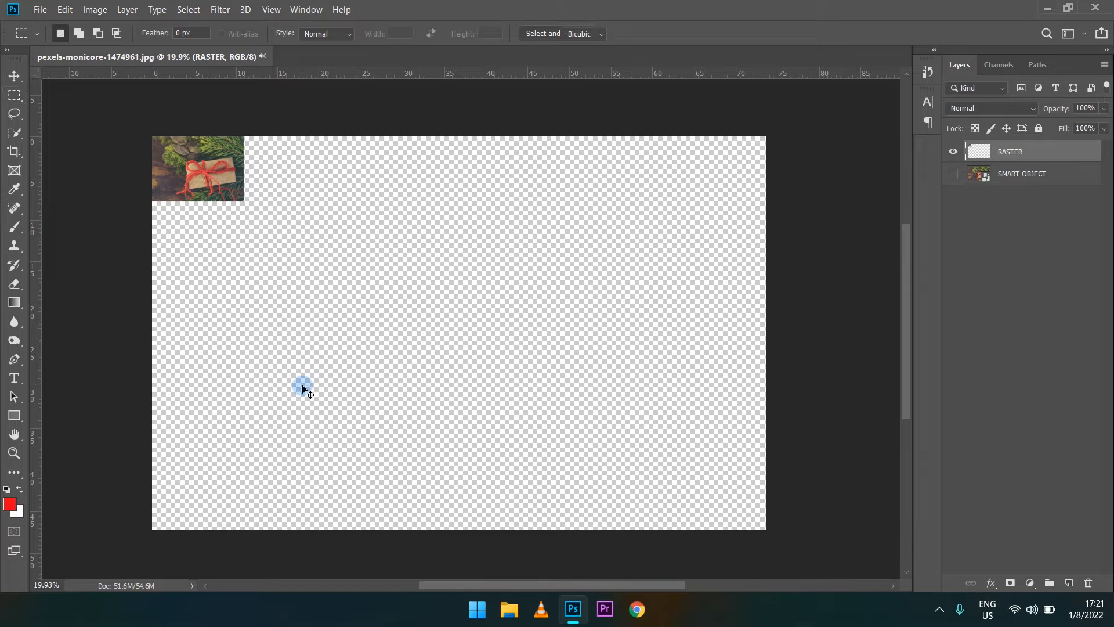
key(ctrl+t)
drag(246, 203, 779, 515)
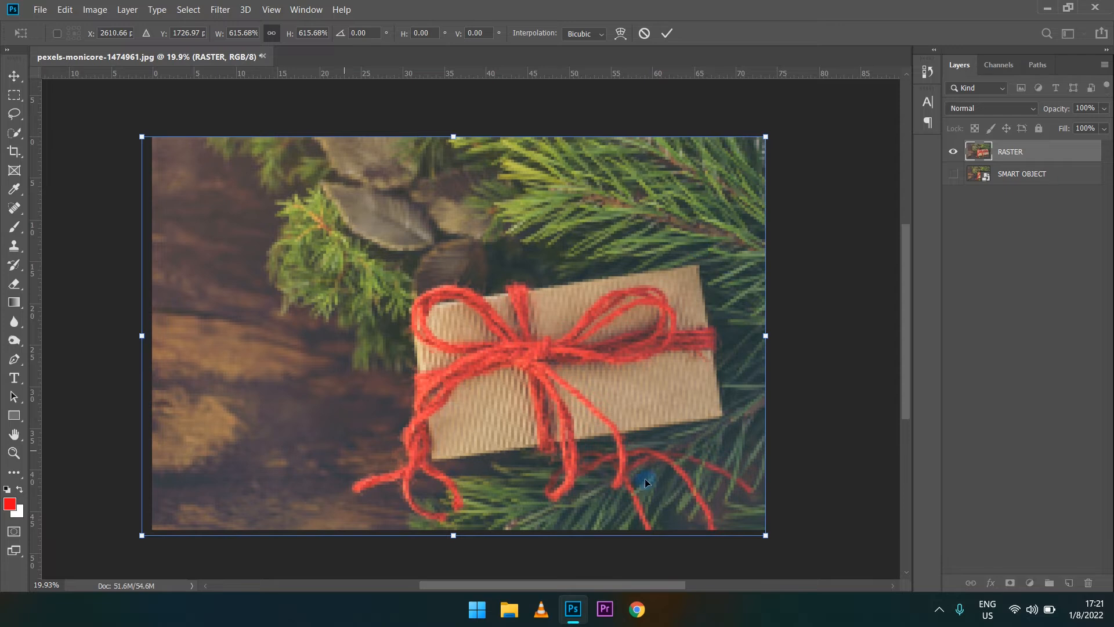
key(Return)
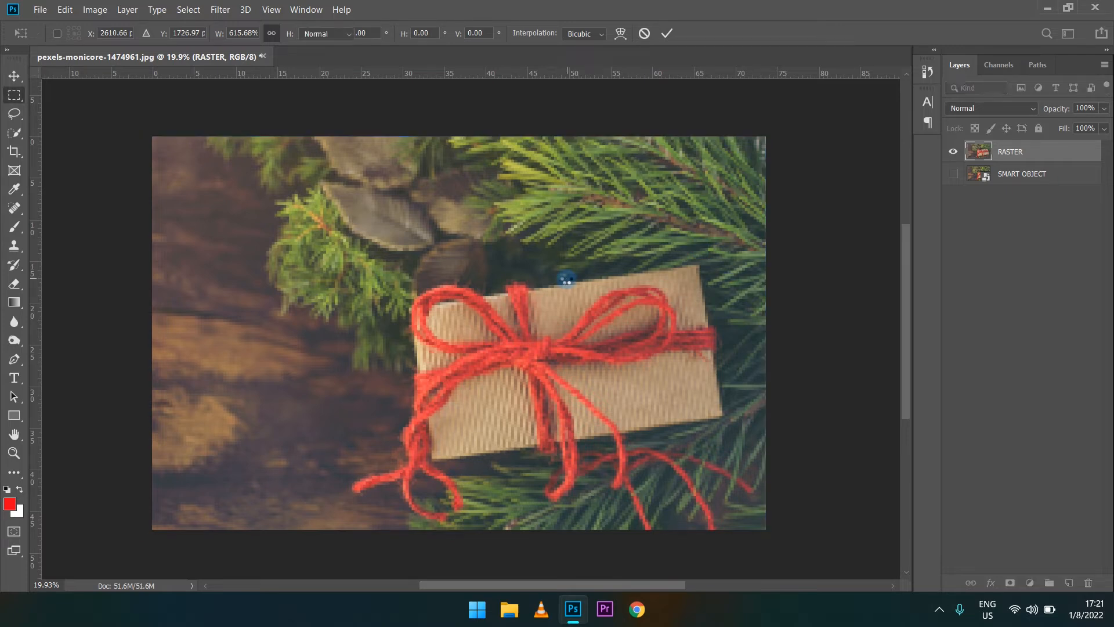
key(m)
Examine the quality of the re-enlarged RASTER layer around the bow and the corrugated gift box.
scroll(538, 363, up, 3)
scroll(538, 363, up, 2)
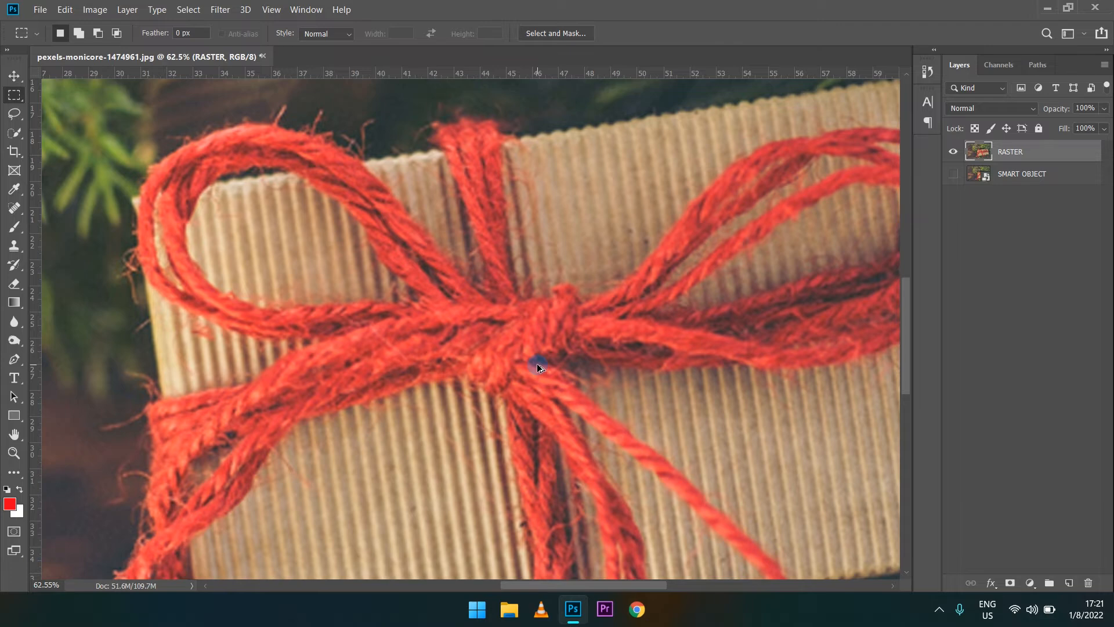
scroll(389, 398, up, 2)
scroll(384, 400, down, 7)
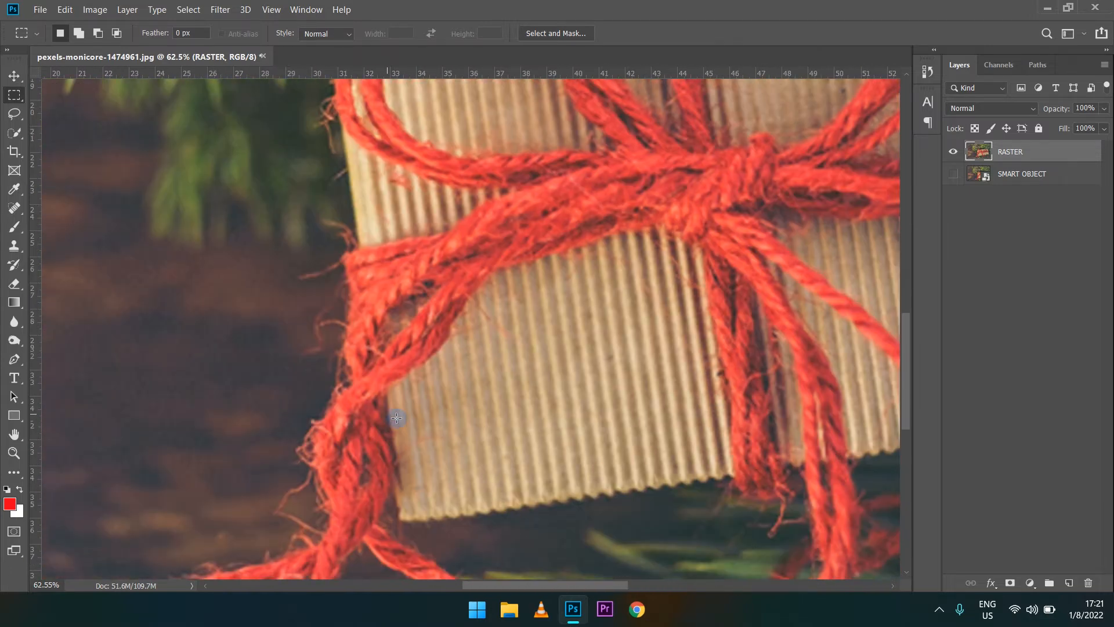
scroll(482, 352, down, 2)
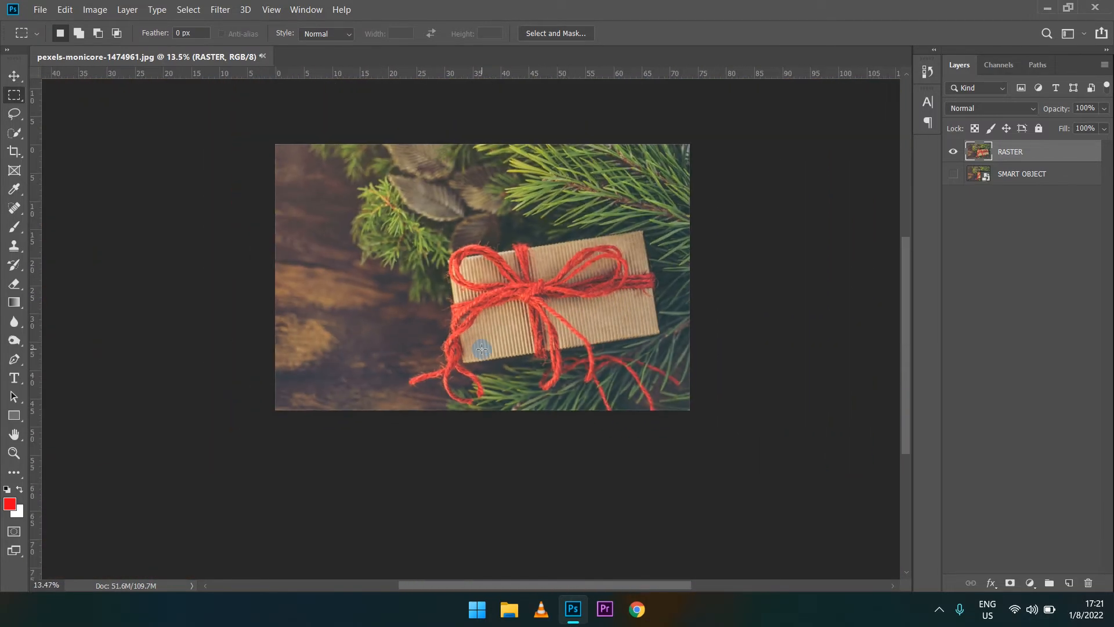
scroll(476, 382, up, 4)
scroll(478, 387, down, 4)
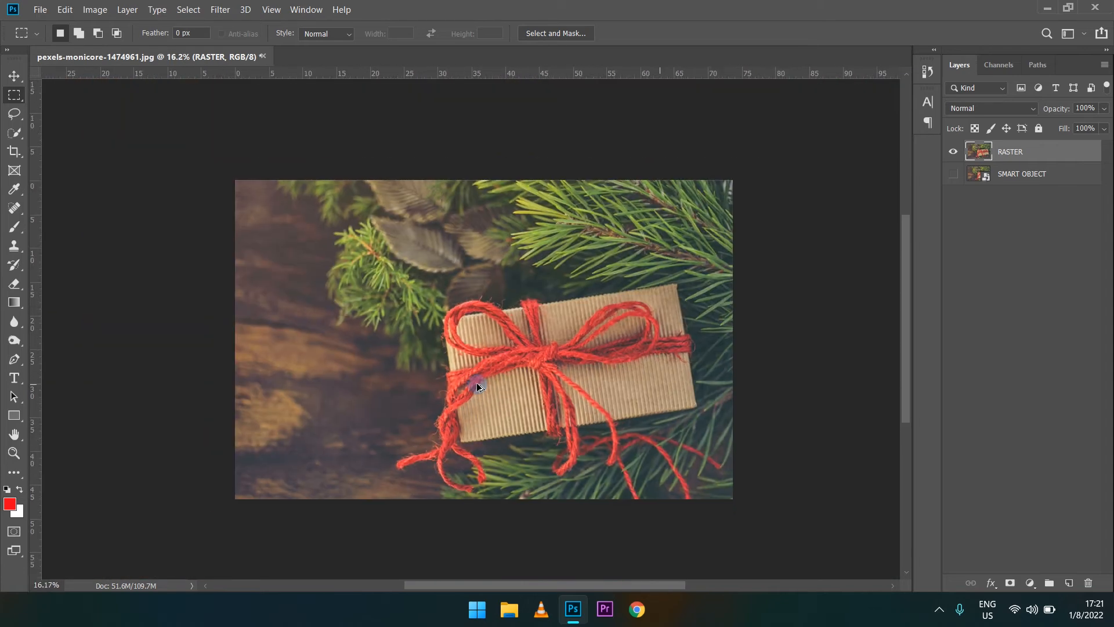
Shrink the RASTER layer proportionally to about 7% at the canvas's upper-left corner with Free Transform and apply it.
key(ctrl+t)
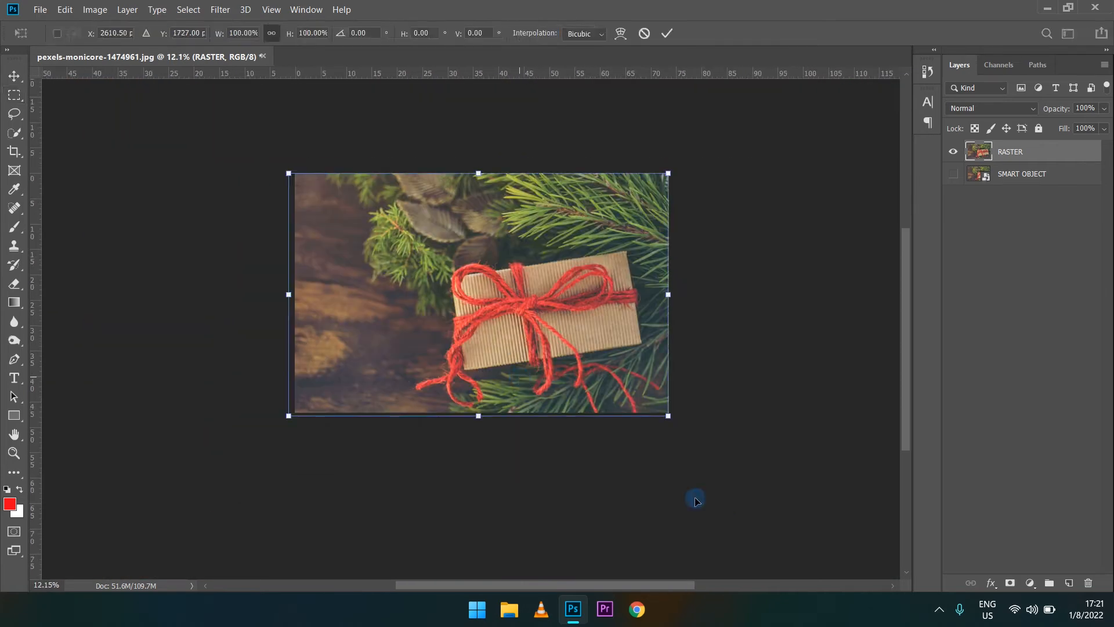
drag(668, 415, 308, 204)
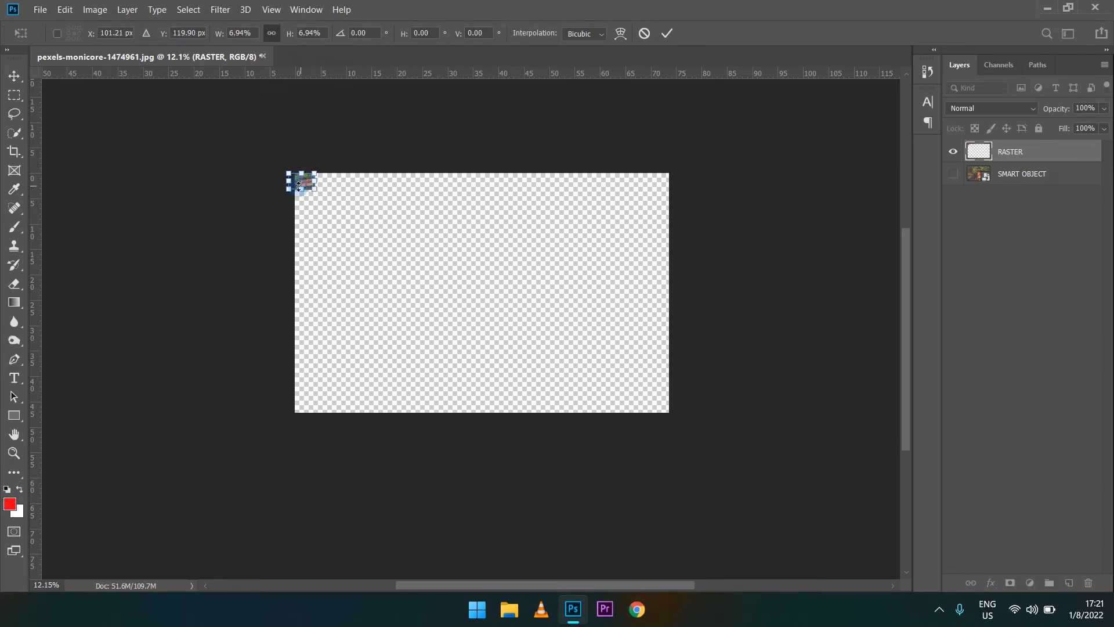
key(Return)
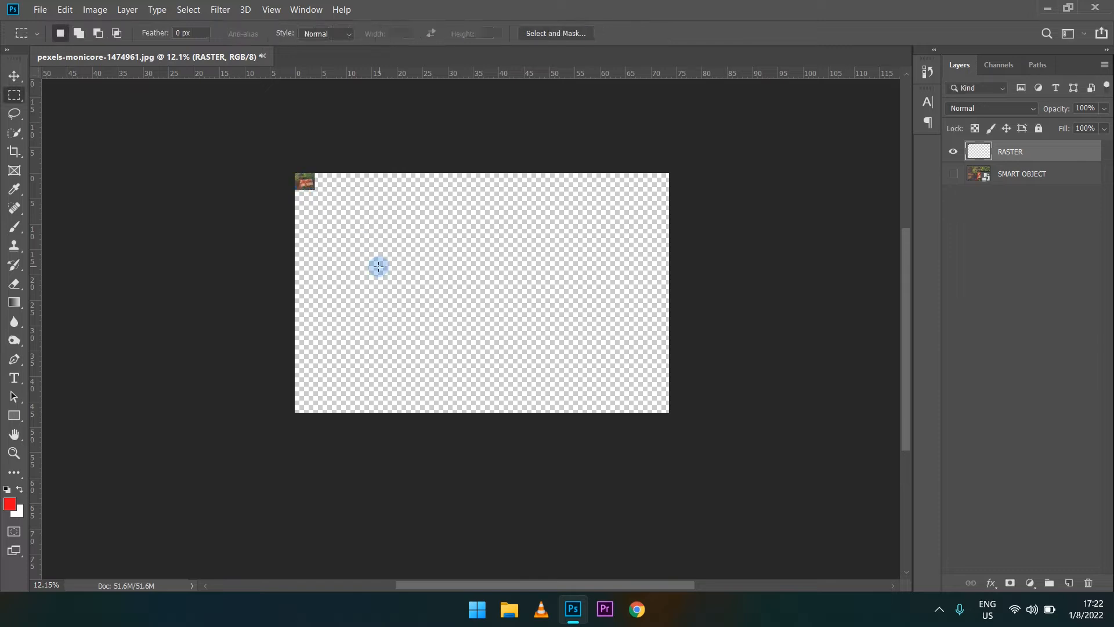
Enlarge the tiny RASTER layer with Free Transform until it fills the canvas, apply it, and inspect the image quality up close.
key(ctrl+t)
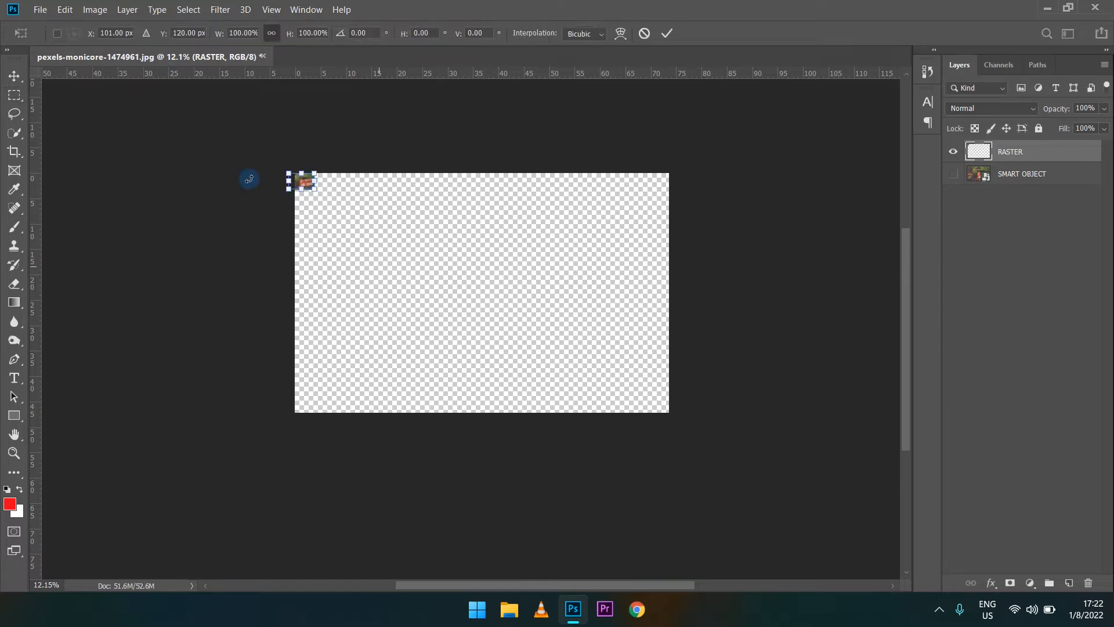
drag(312, 191, 663, 408)
key(Return)
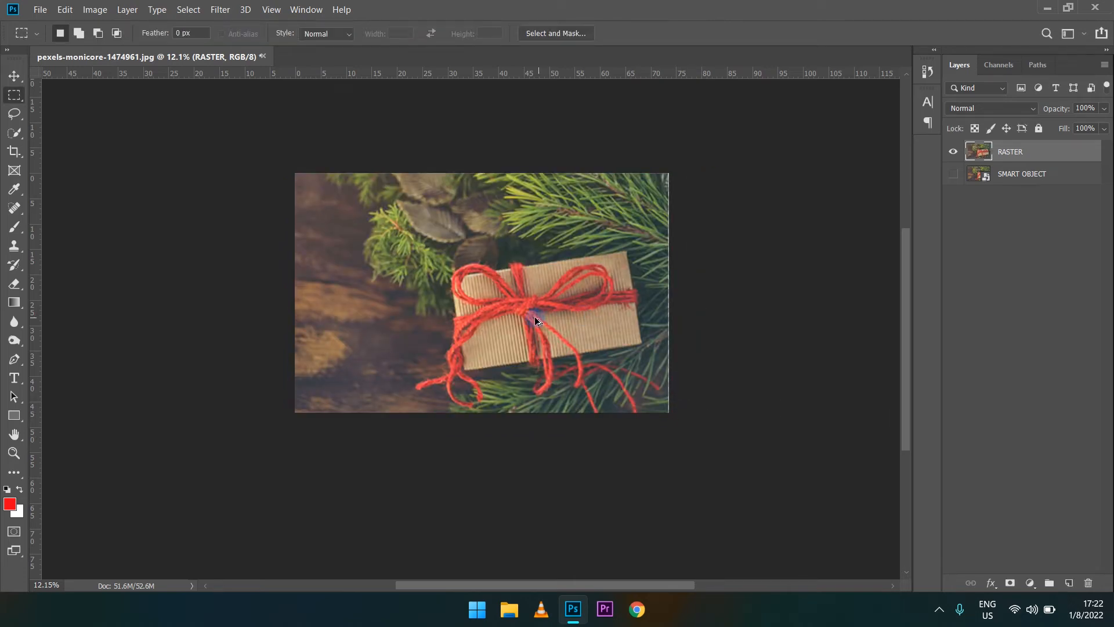
scroll(535, 316, up, 3)
scroll(533, 318, up, 1)
scroll(533, 331, down, 4)
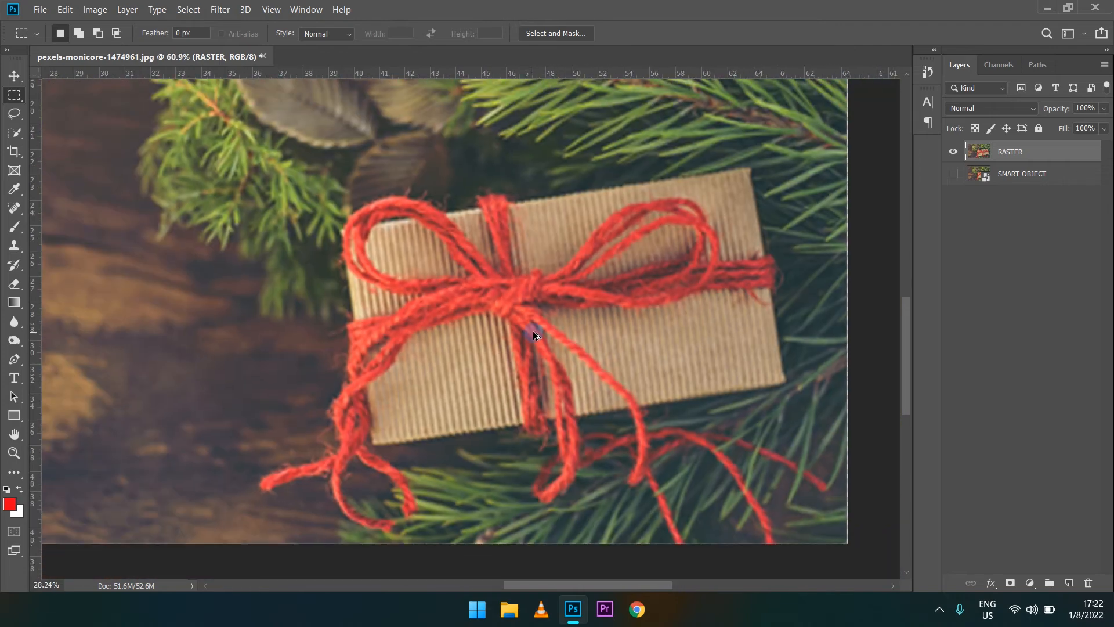
scroll(363, 321, up, 3)
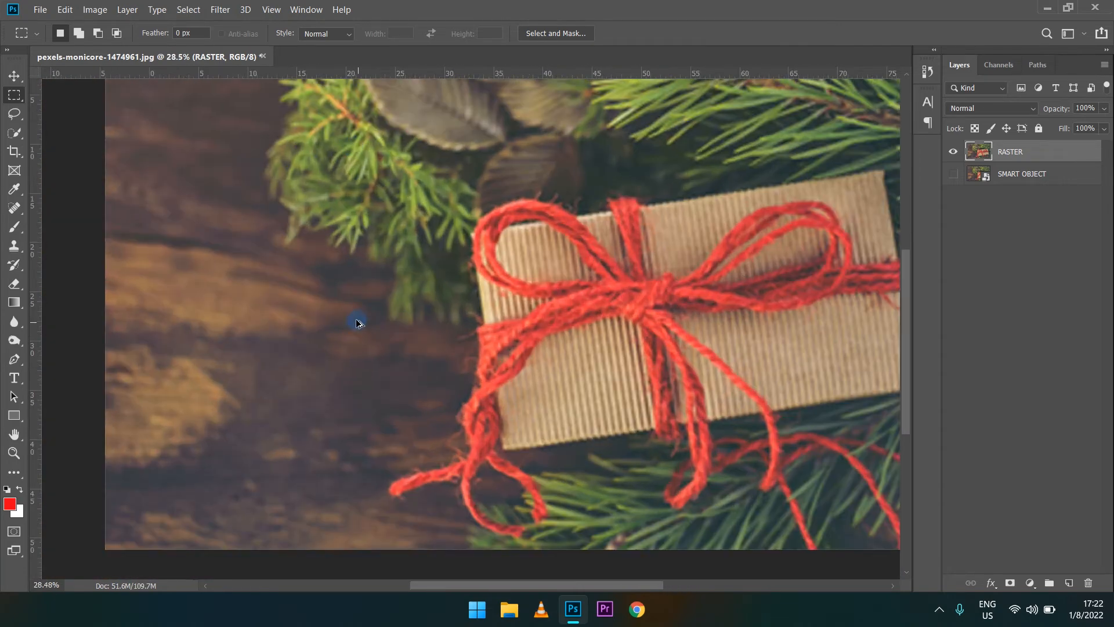
scroll(397, 273, down, 5)
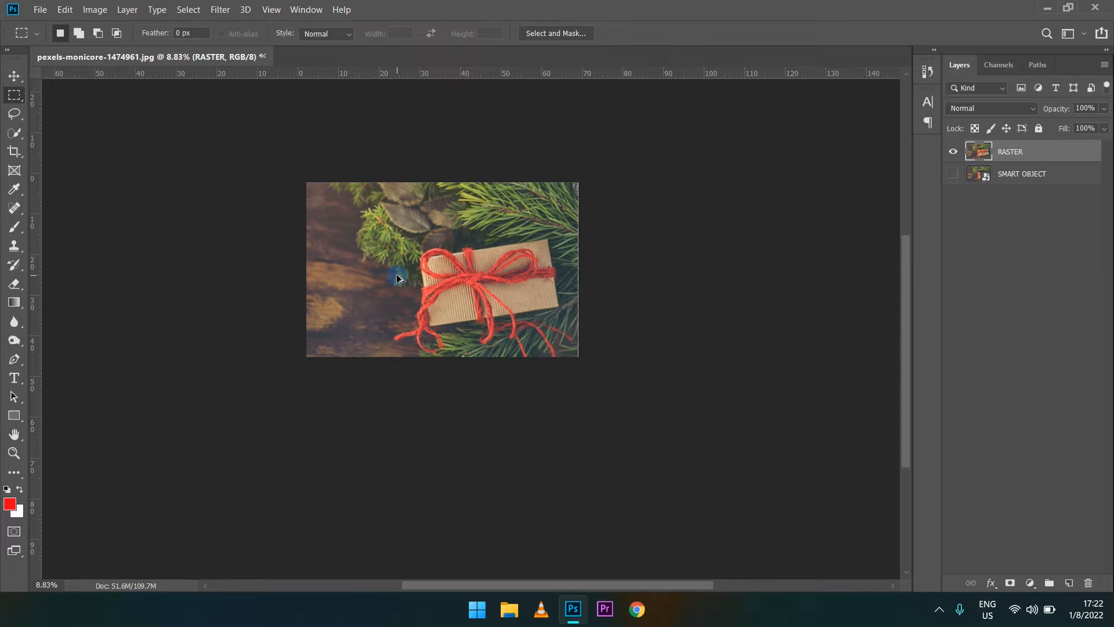
Enlarge the RASTER layer proportionally to about 234% with Free Transform, extending it beyond the canvas, and apply the transformation.
key(ctrl+t)
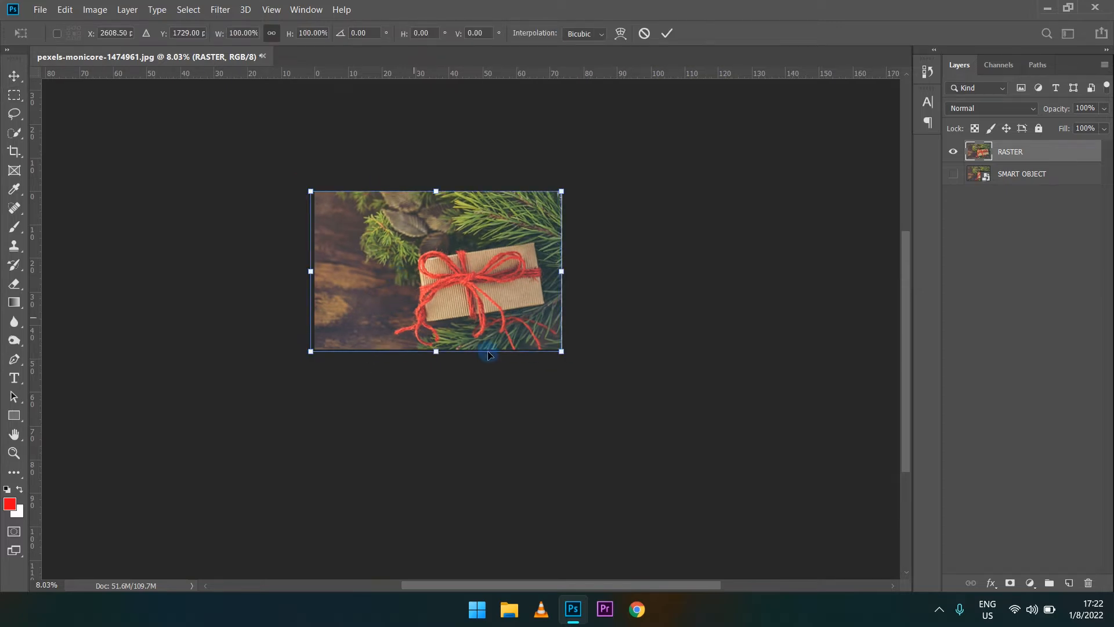
drag(562, 350, 905, 545)
scroll(603, 361, down, 2)
scroll(603, 360, right, 5)
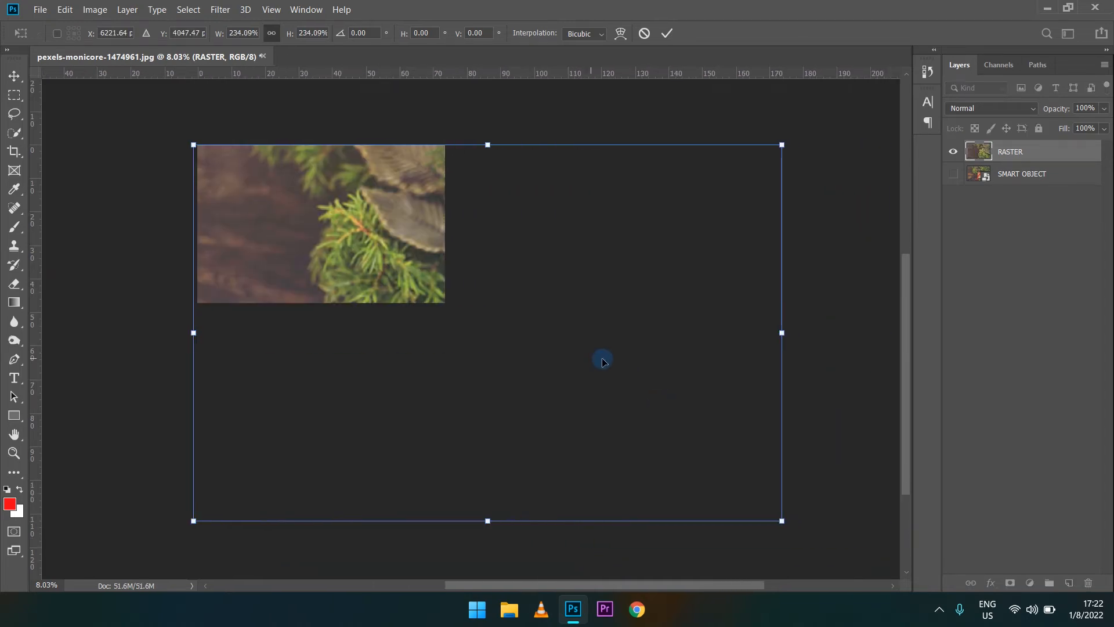
scroll(603, 360, down, 2)
scroll(602, 359, up, 2)
key(Return)
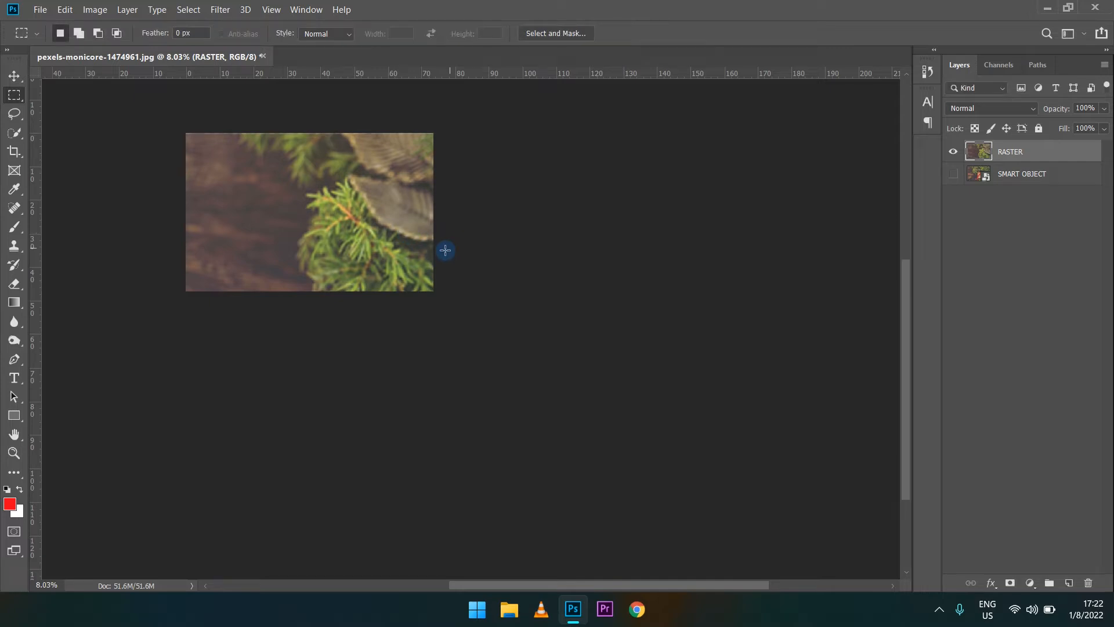
Shrink the oversized RASTER layer proportionally to about 8.7% at the canvas's upper-left corner with Free Transform and apply it.
key(ctrl+t)
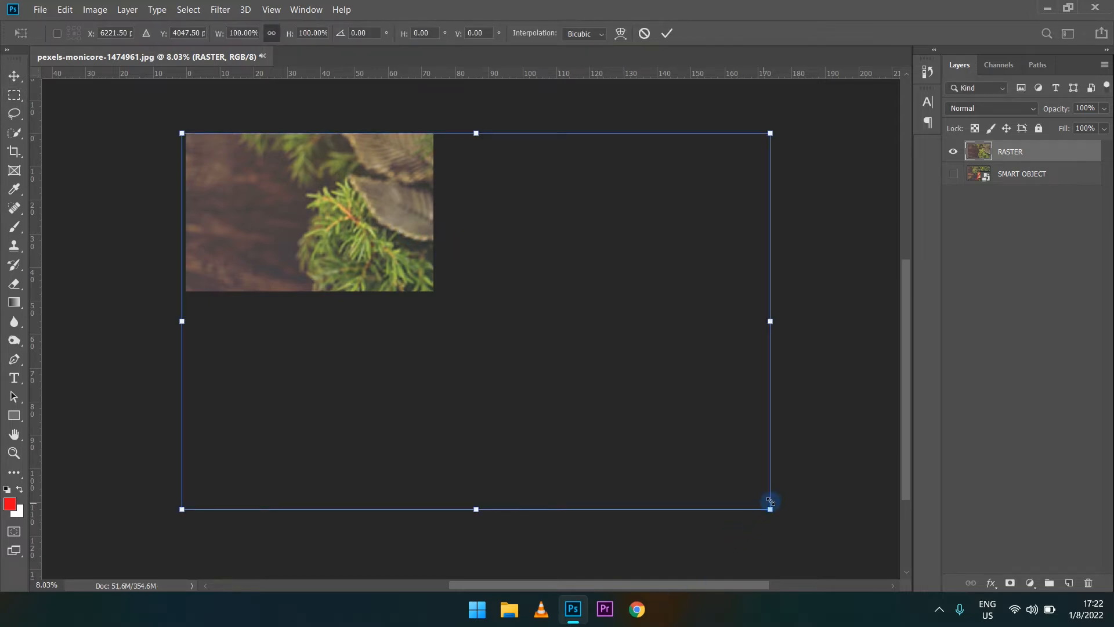
drag(770, 509, 214, 154)
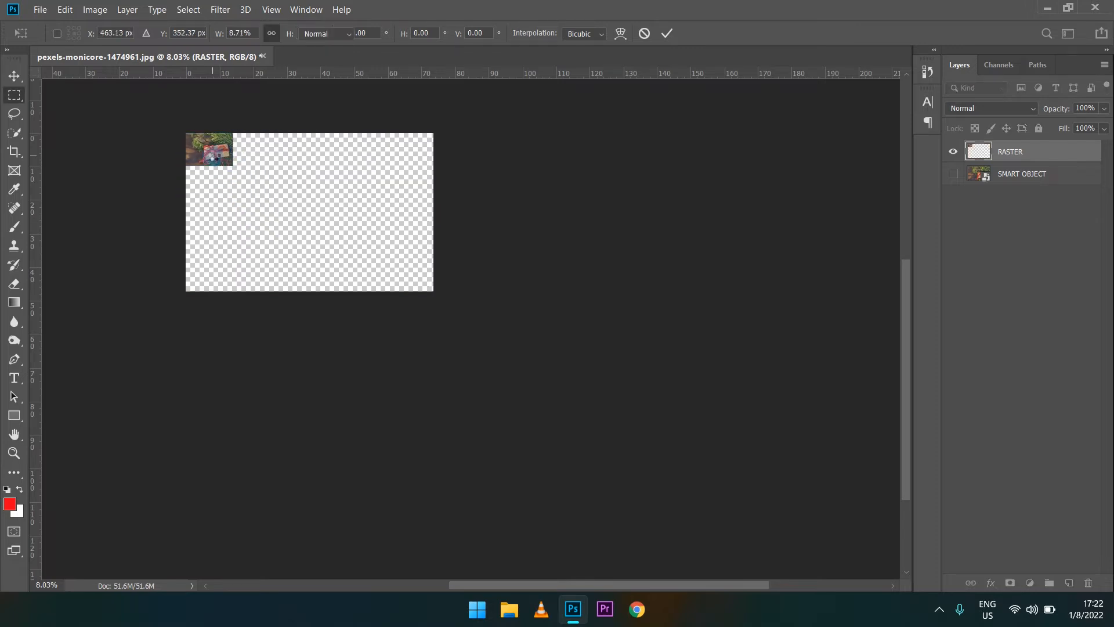
key(Return)
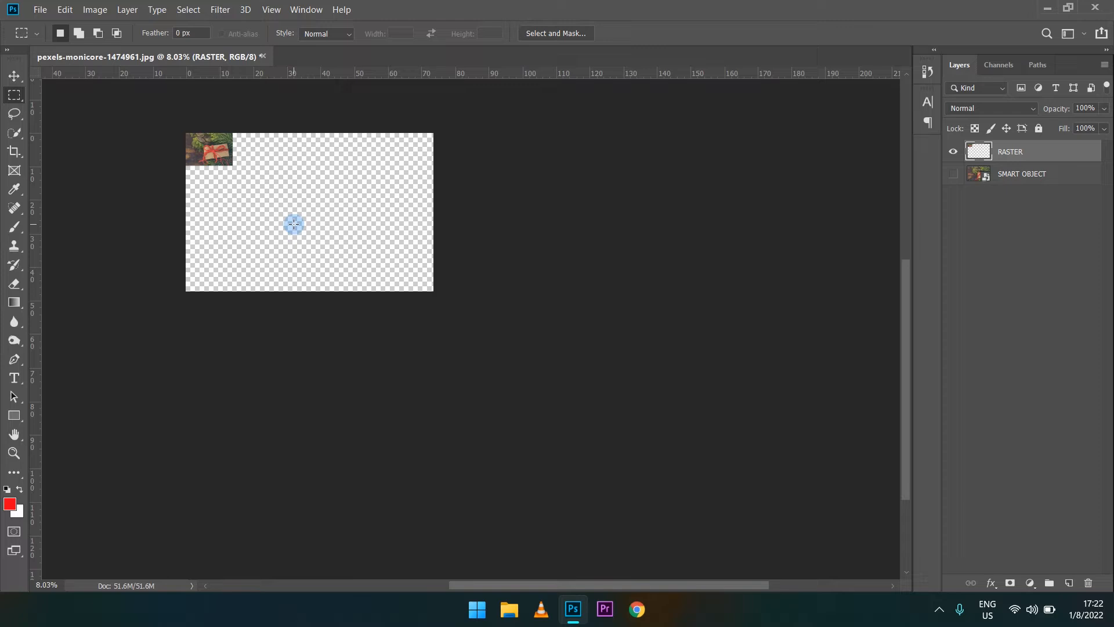
Scale the small RASTER layer back up with Free Transform until it just fills the canvas, and apply the transformation.
key(ctrl+t)
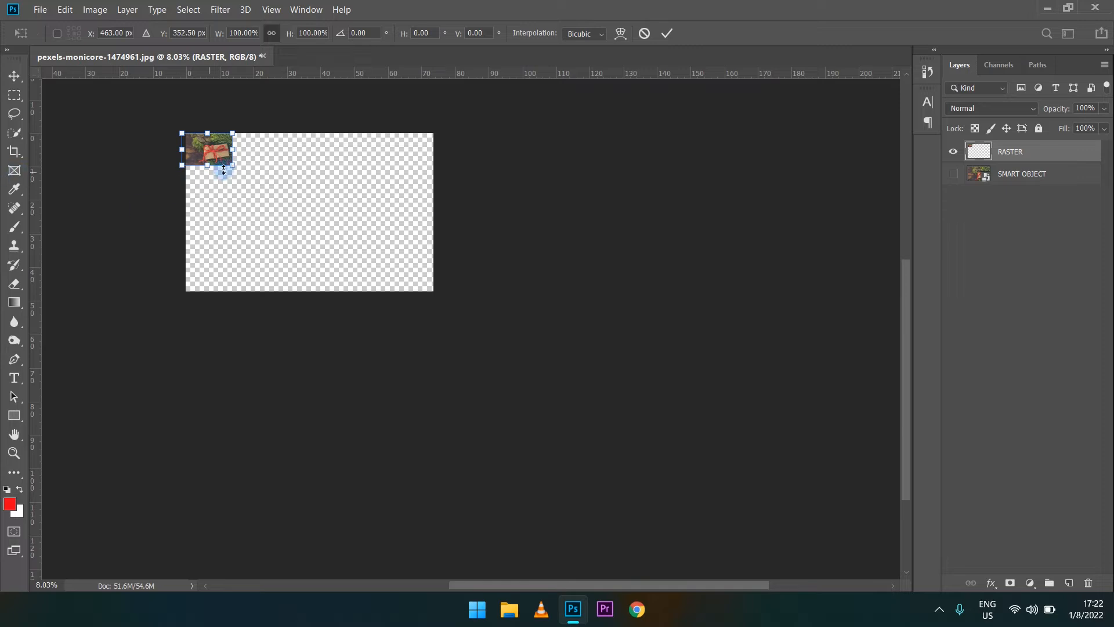
drag(233, 168, 348, 238)
drag(270, 237, 265, 318)
drag(313, 203, 381, 226)
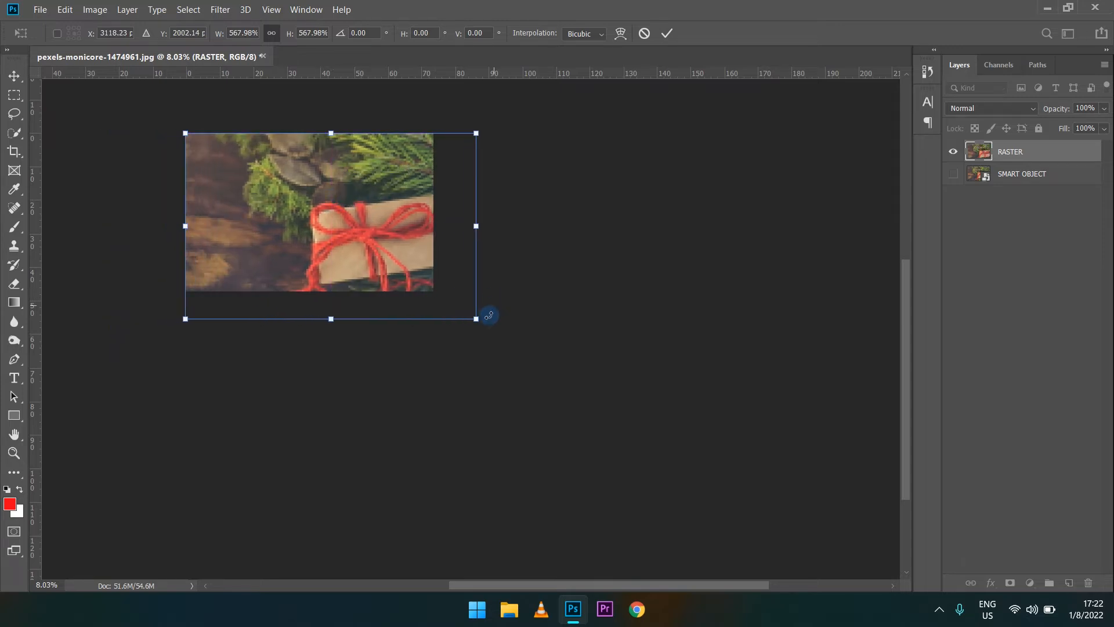
drag(477, 317, 437, 297)
key(Return)
key(m)
Examine the rescaled RASTER layer's image quality around the leaves and gift box, both up close and as a whole.
scroll(346, 223, up, 2)
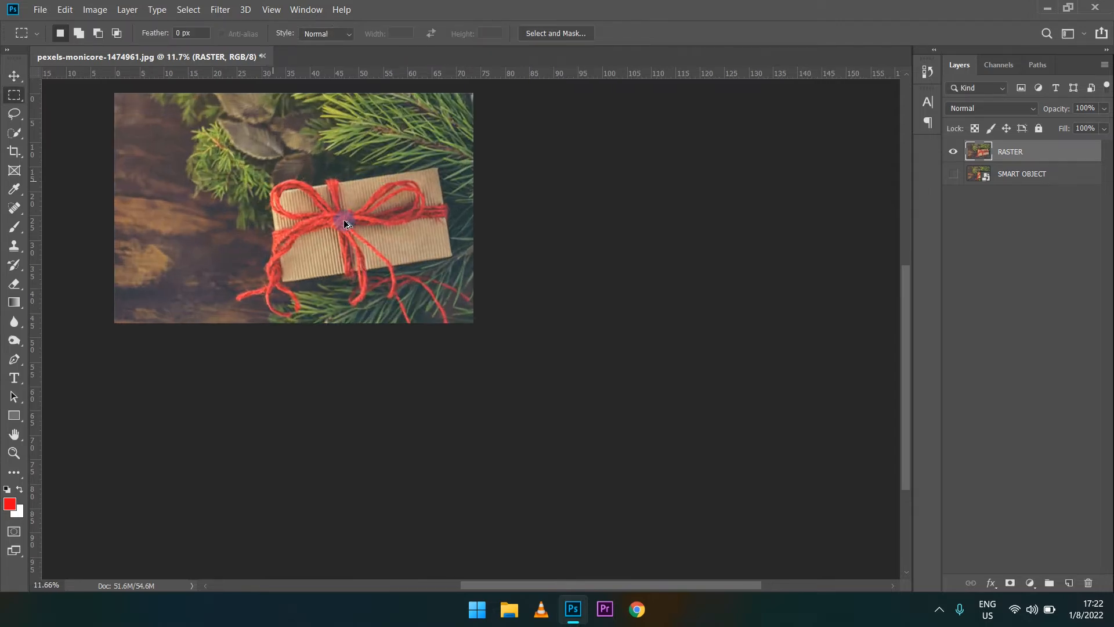
scroll(345, 224, up, 5)
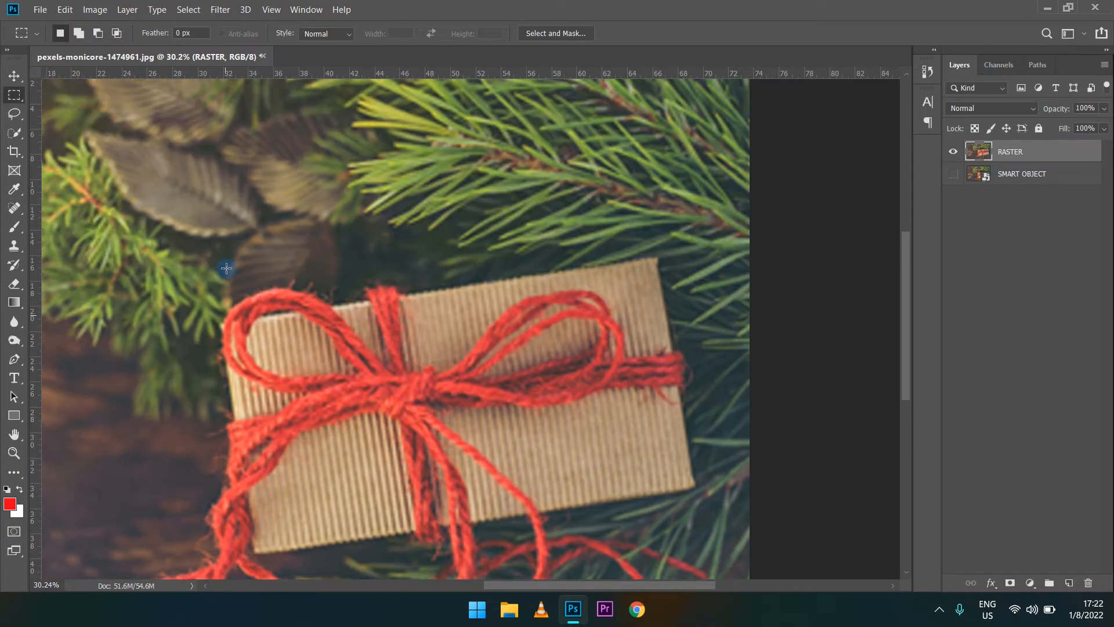
scroll(226, 268, down, 3)
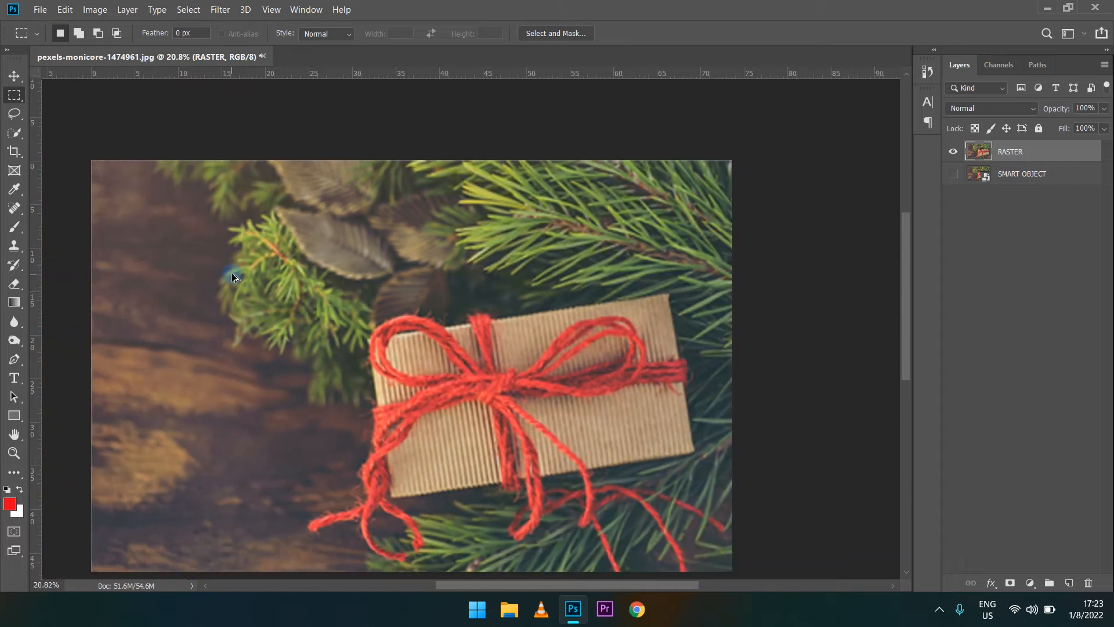
scroll(232, 278, down, 5)
scroll(246, 275, down, 3)
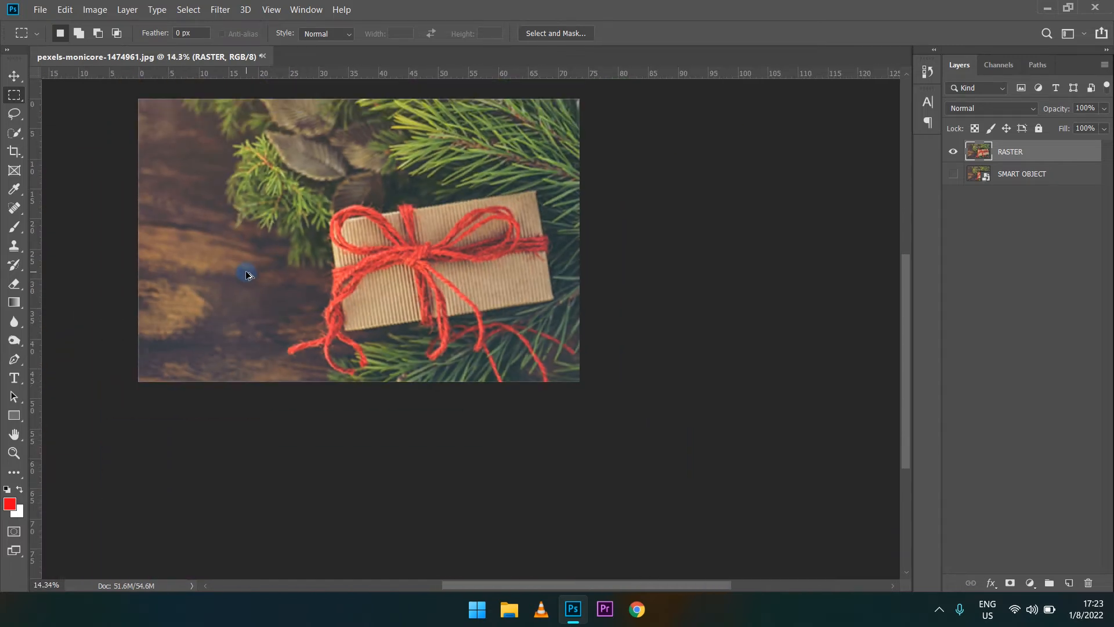
scroll(246, 275, up, 1)
scroll(249, 269, left, 3)
scroll(311, 257, up, 2)
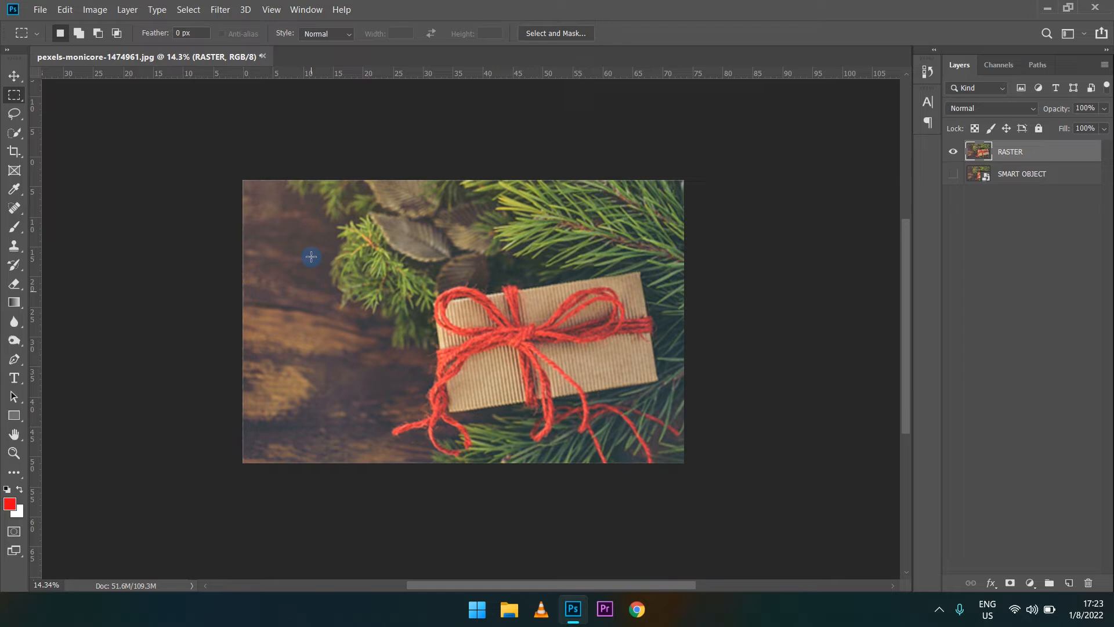
scroll(323, 273, down, 2)
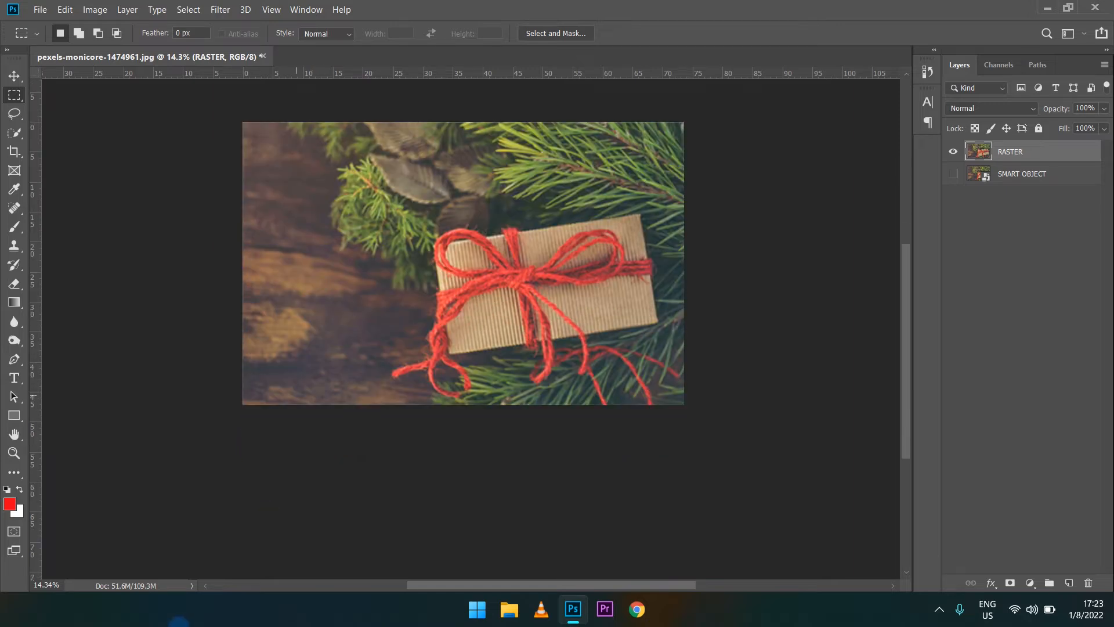
Set the document status readout to show Document Dimensions.
click(187, 586)
click(193, 584)
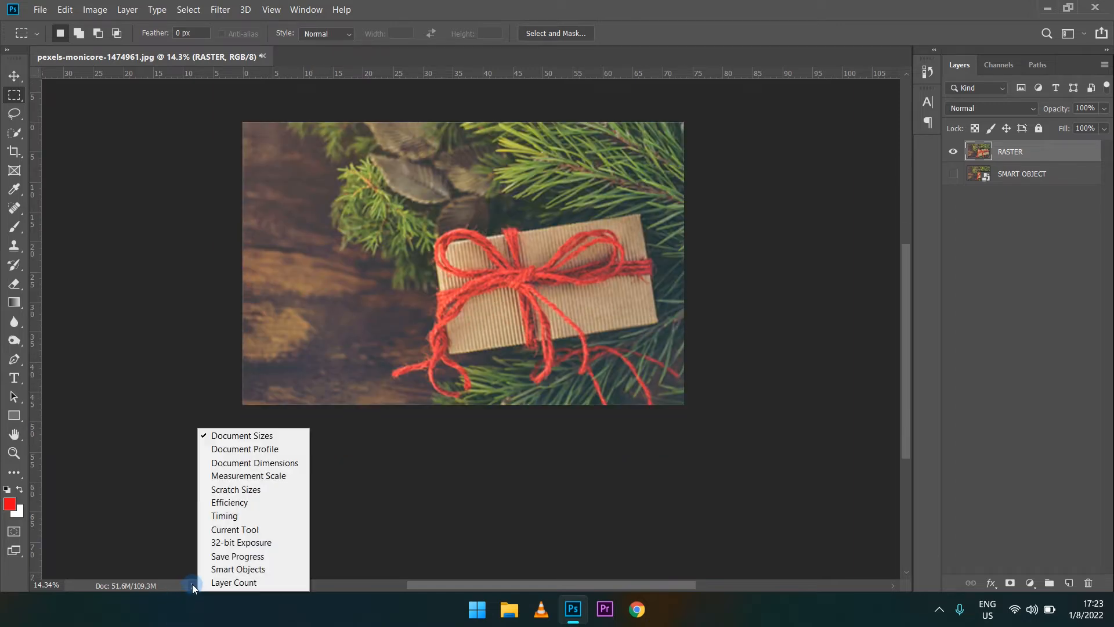
click(263, 464)
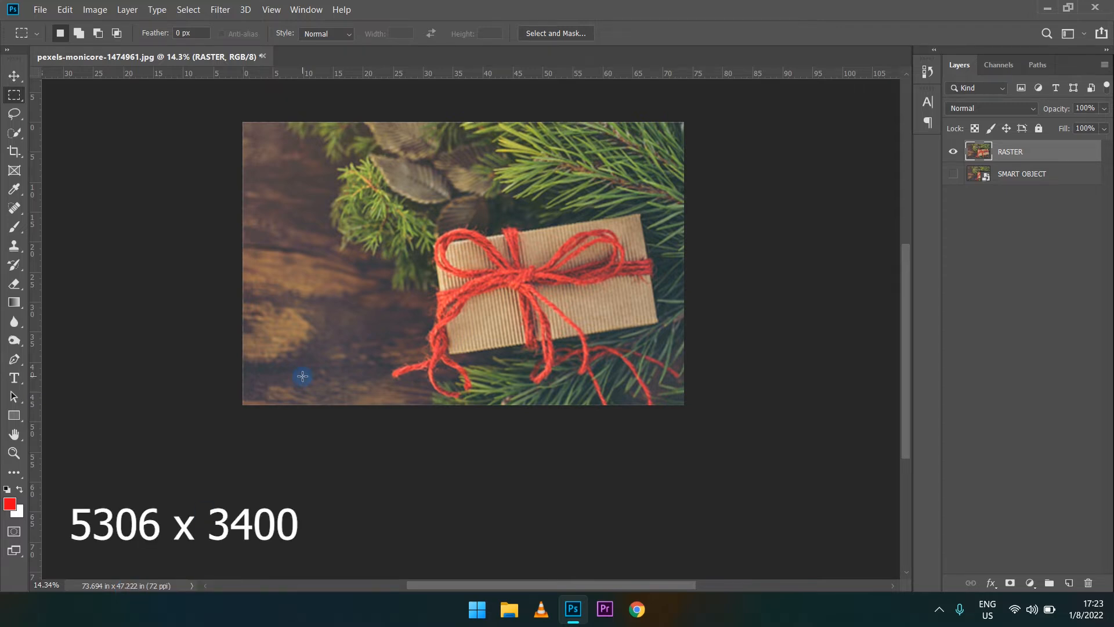
Inspect the RASTER layer's red bow and corrugated box up close for lost detail.
scroll(412, 298, up, 3)
alt+scroll(416, 306, up, 12)
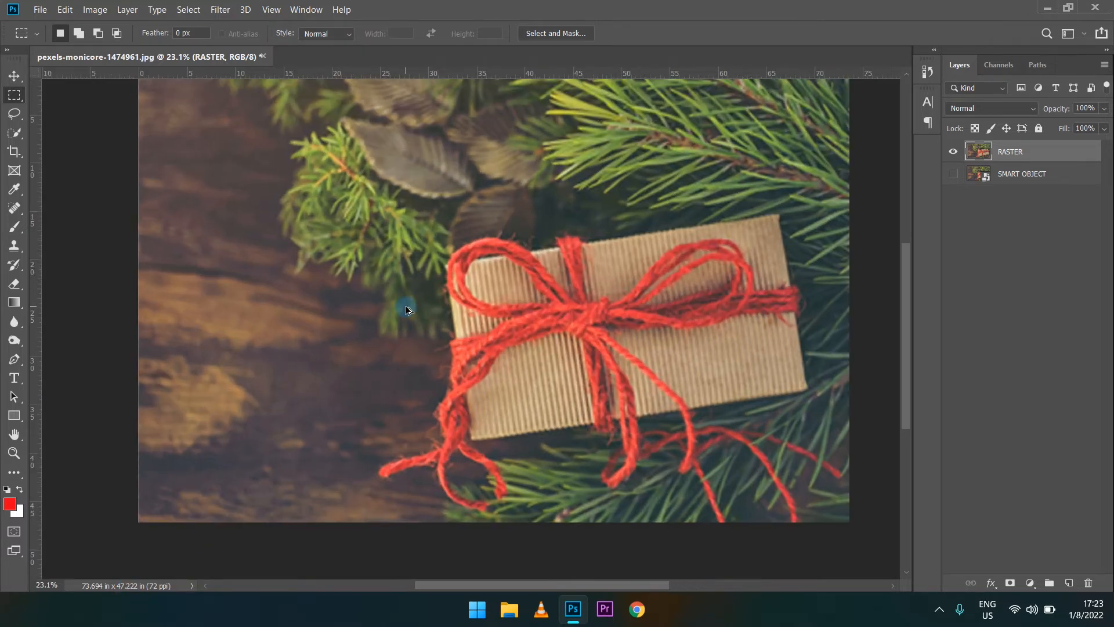
scroll(406, 306, right, 5)
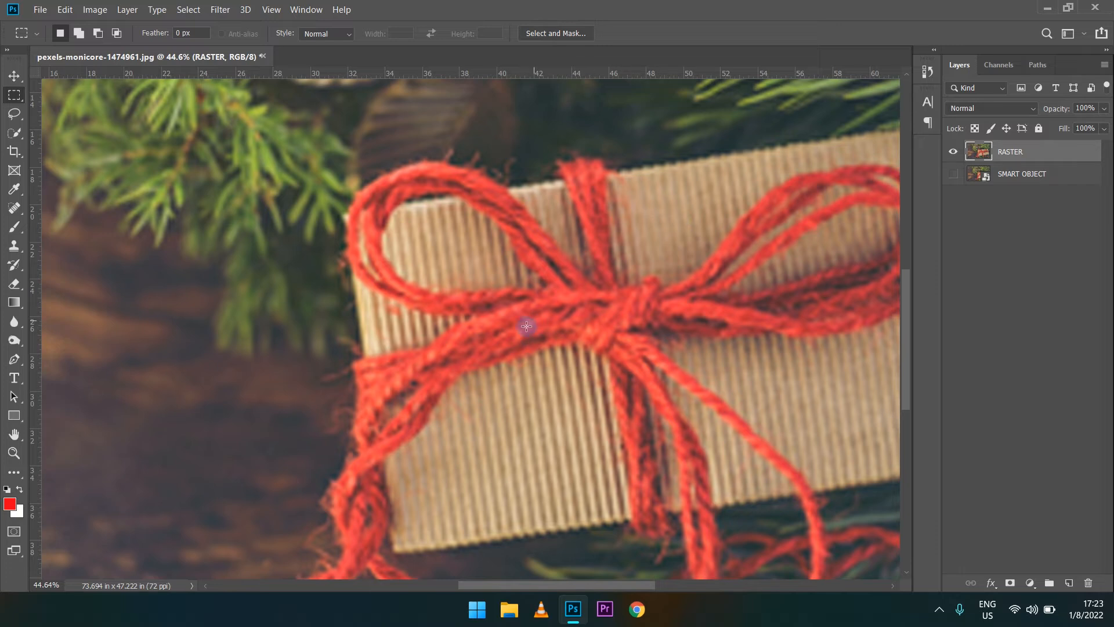
scroll(531, 319, down, 3)
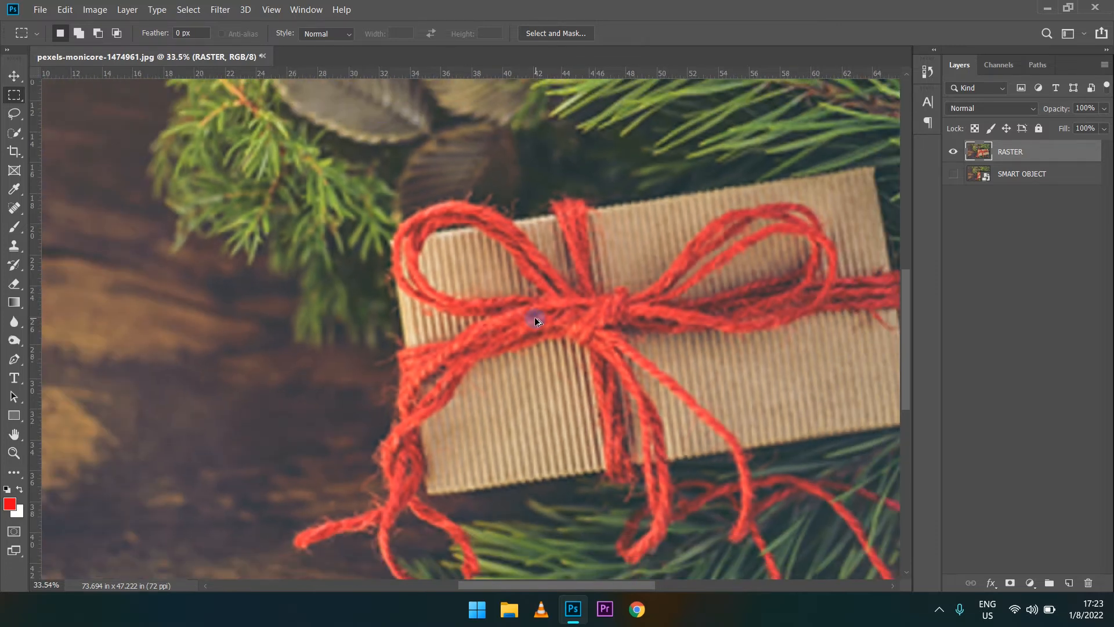
scroll(540, 301, down, 4)
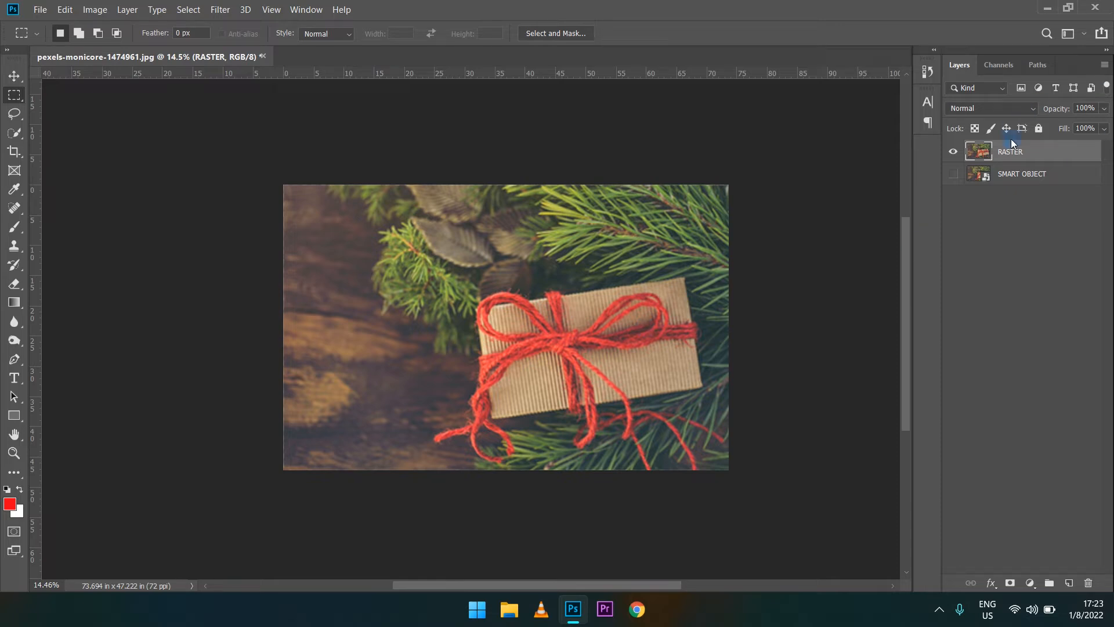
Hide the RASTER layer, then show and select the SMART OBJECT layer.
click(955, 154)
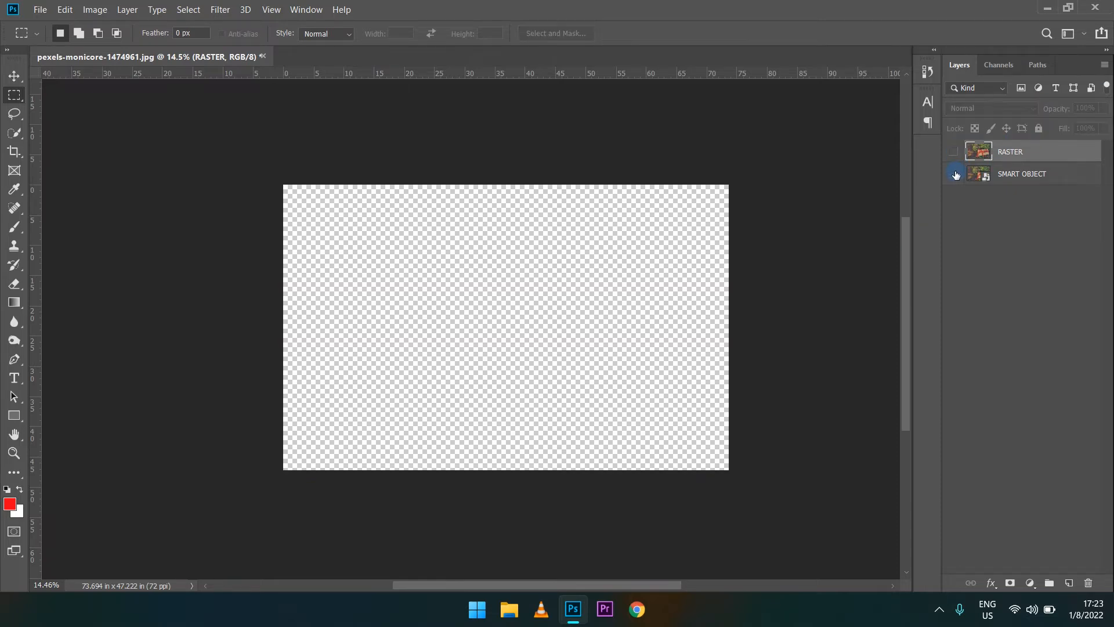
click(956, 175)
click(1022, 173)
Compare the two layers' sharpness around the bow by repeatedly toggling the RASTER layer's visibility, leaving it hidden.
scroll(529, 339, up, 4)
scroll(555, 359, up, 1)
click(955, 154)
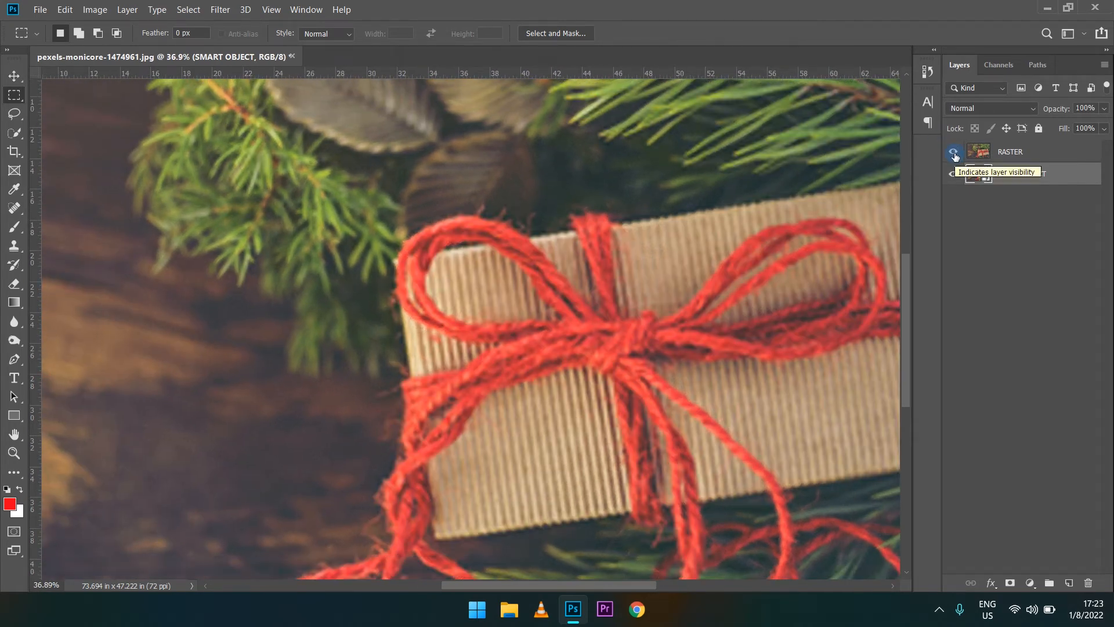
click(954, 154)
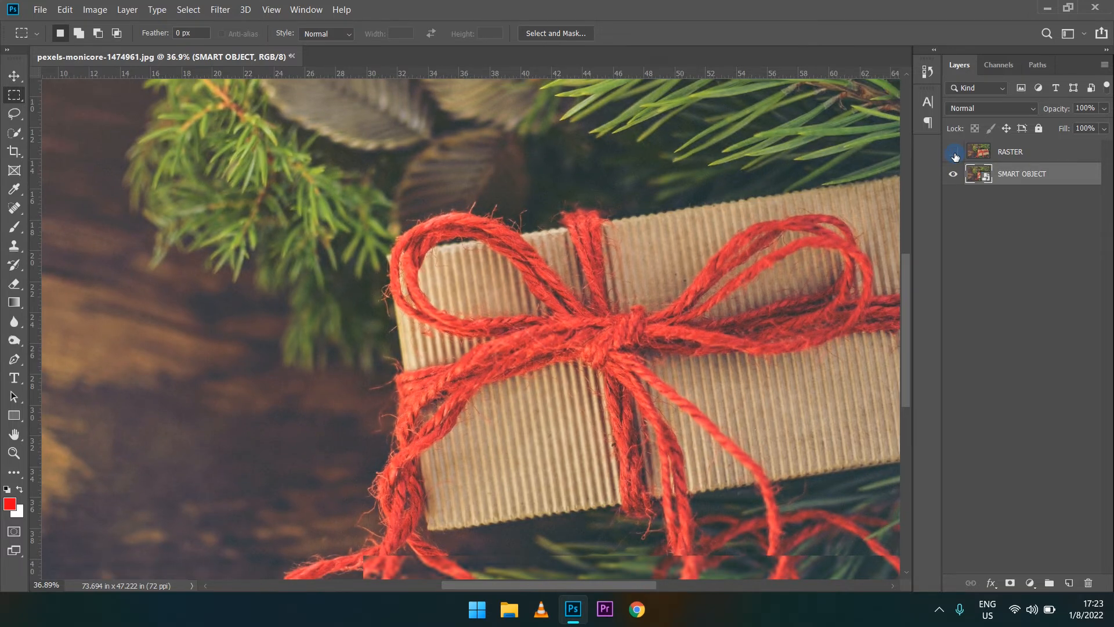
click(954, 154)
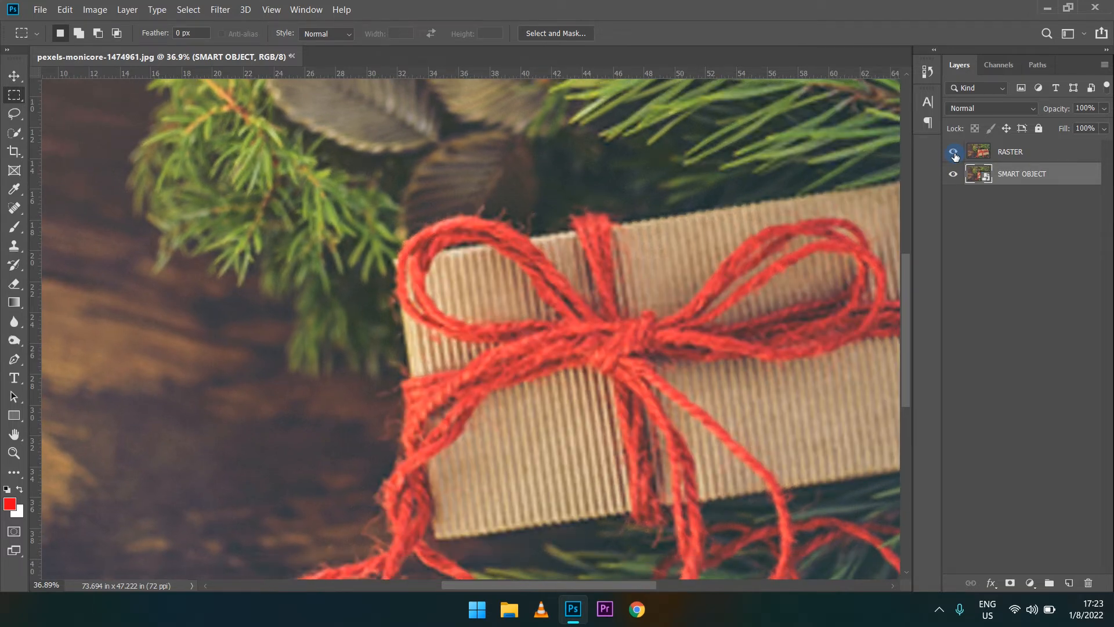
click(955, 155)
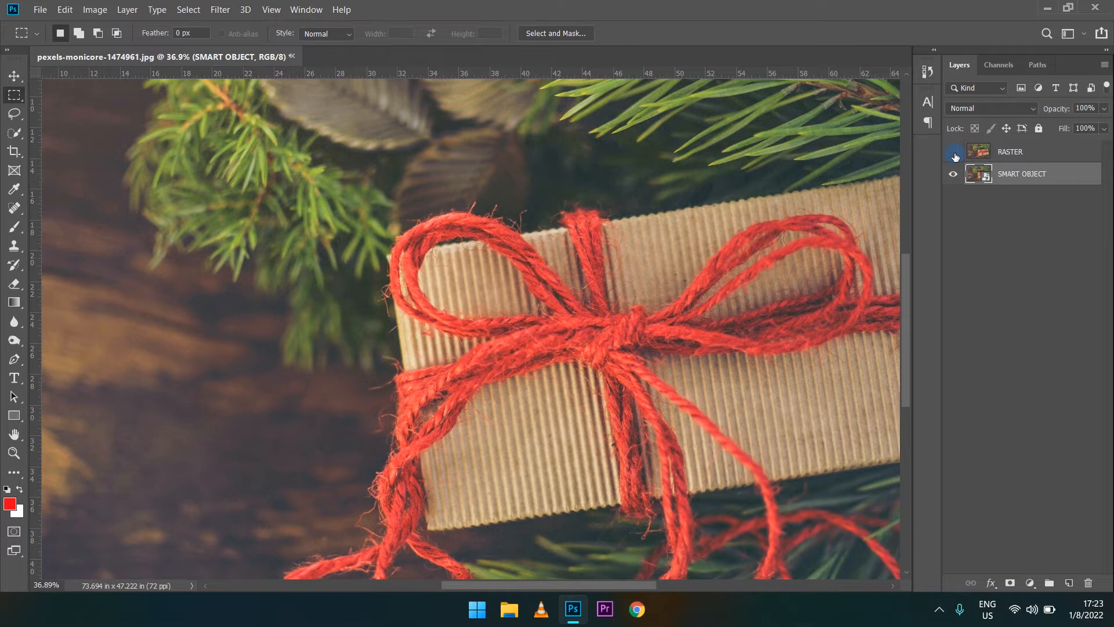
click(954, 154)
click(955, 154)
scroll(678, 282, down, 5)
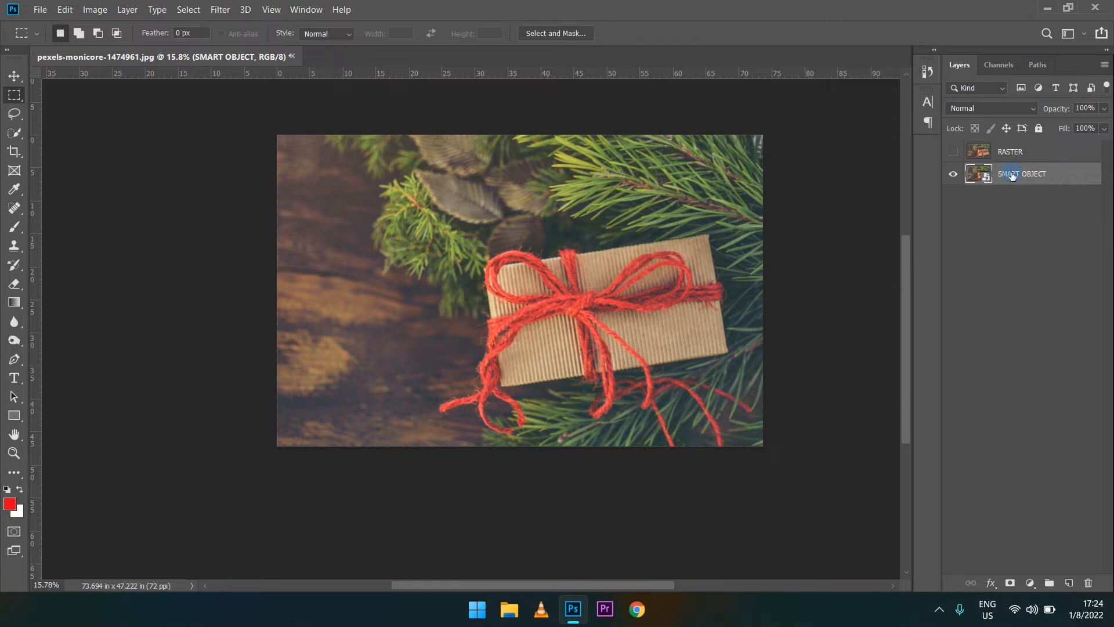
Open the SMART OBJECT layer's source contents, view the original image, and close that document.
scroll(733, 312, up, 2)
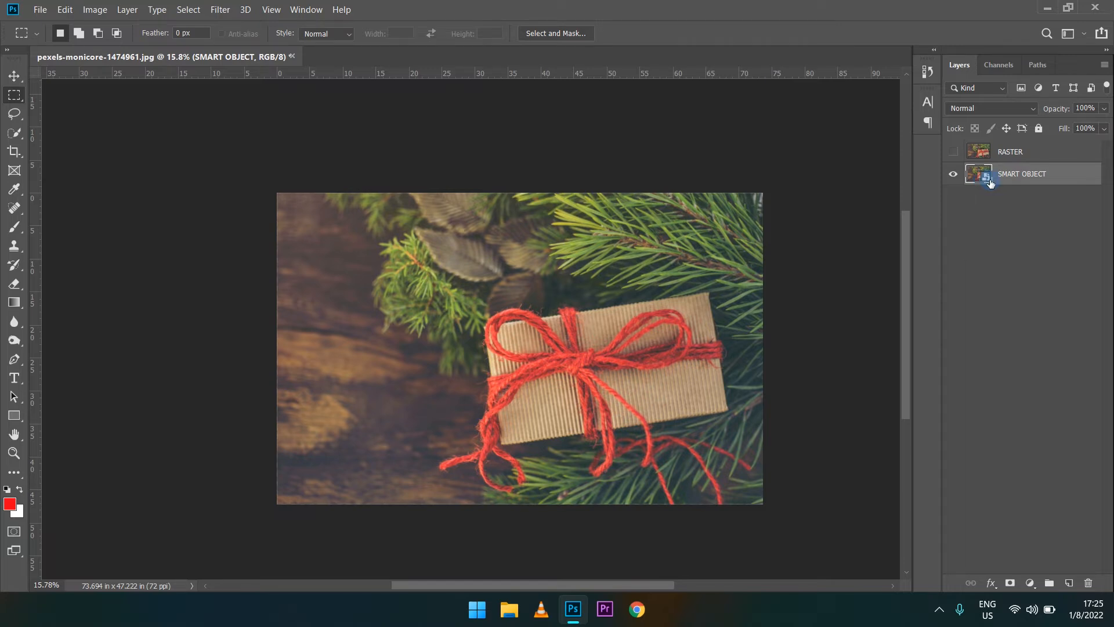
double_click(987, 176)
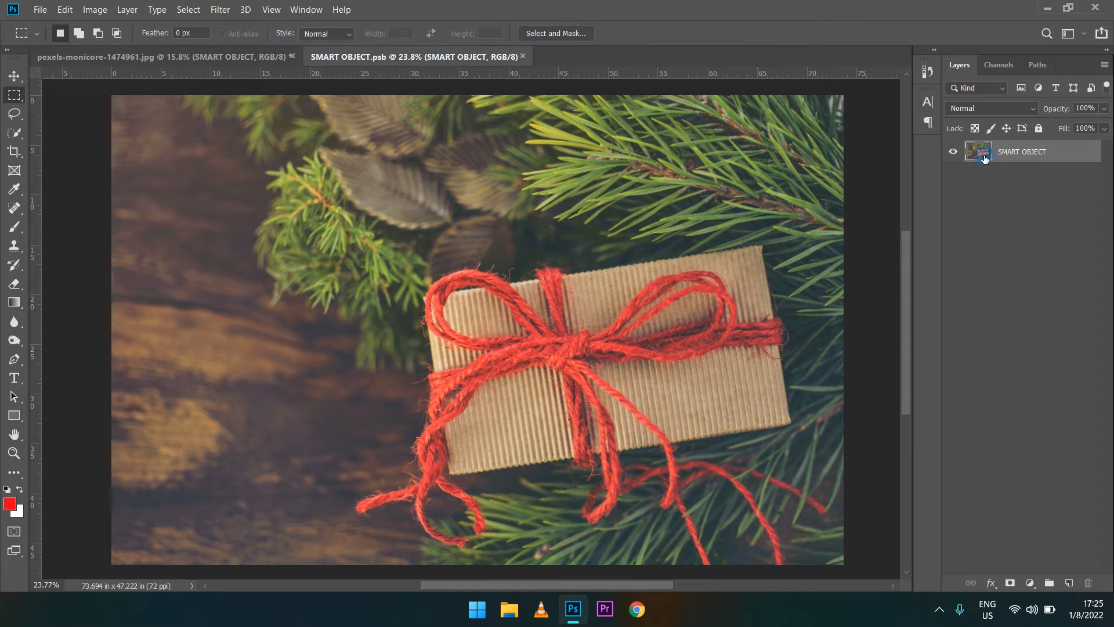
scroll(804, 257, down, 2)
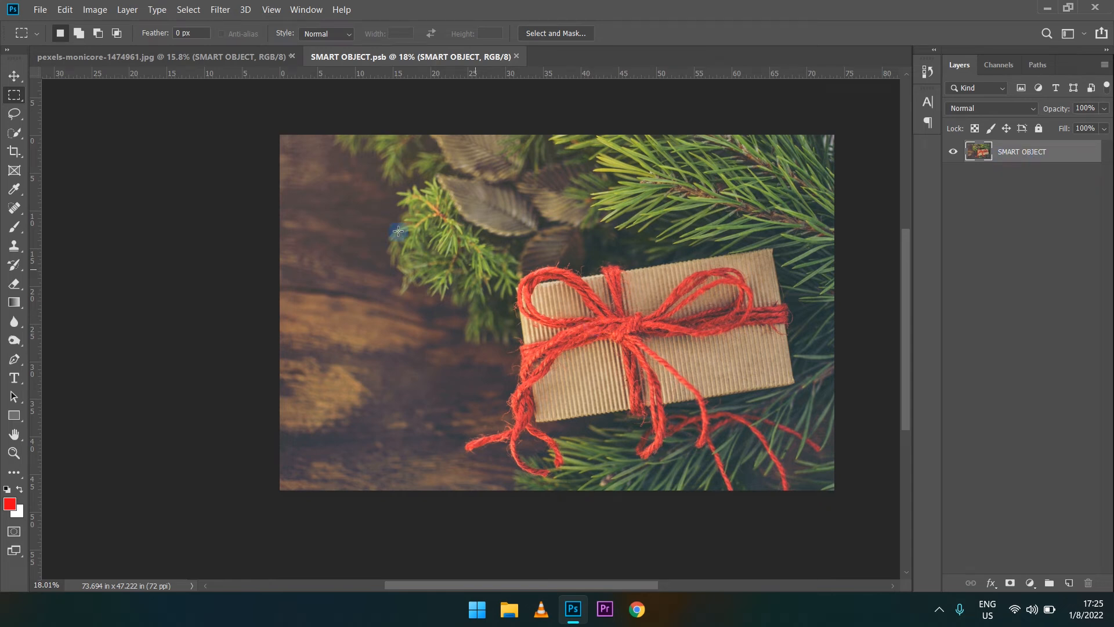
click(516, 57)
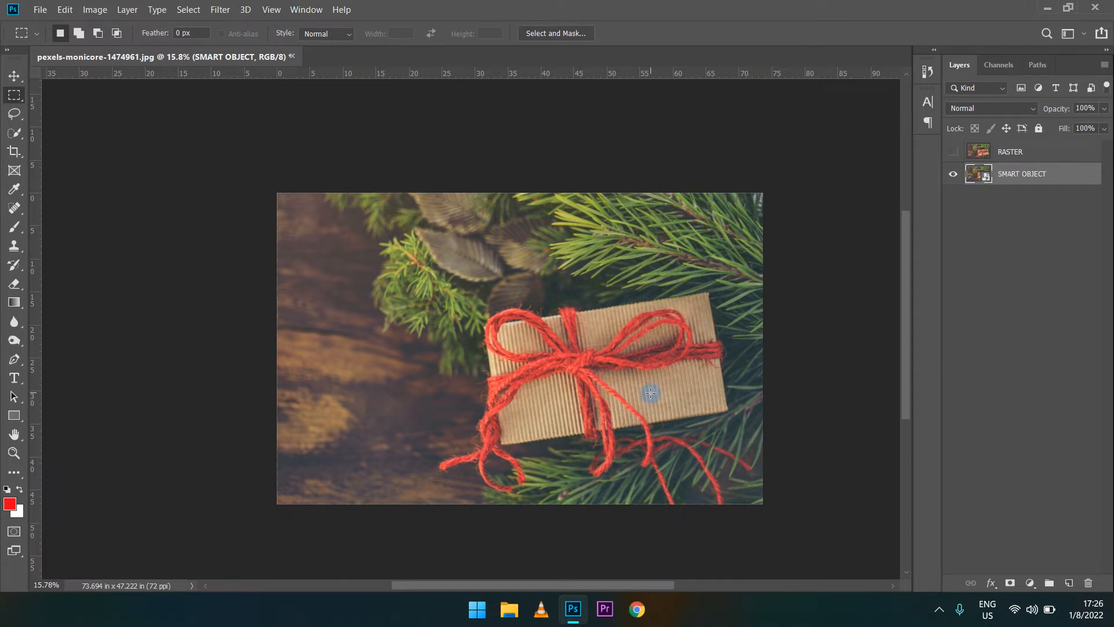
Shrink the SMART OBJECT layer proportionally to about 23% at the canvas's upper-left corner with Free Transform and apply it.
key(ctrl+t)
drag(764, 503, 388, 265)
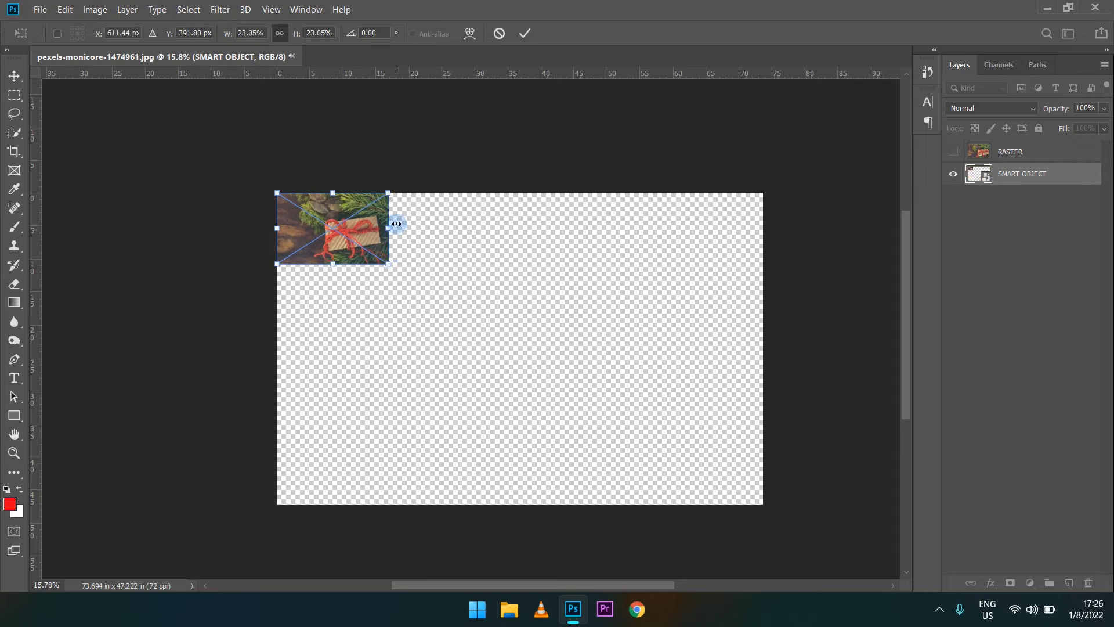
key(m)
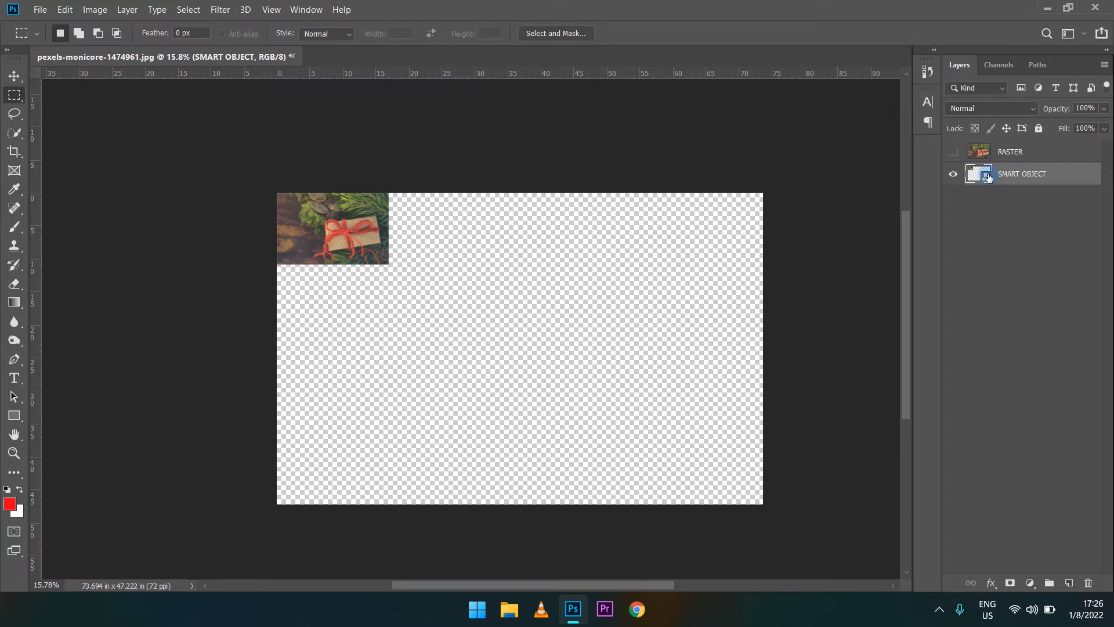
Open the shrunken SMART OBJECT layer's contents to check the source image's size, and return to pexels-monicore-1474961.jpg.
double_click(989, 176)
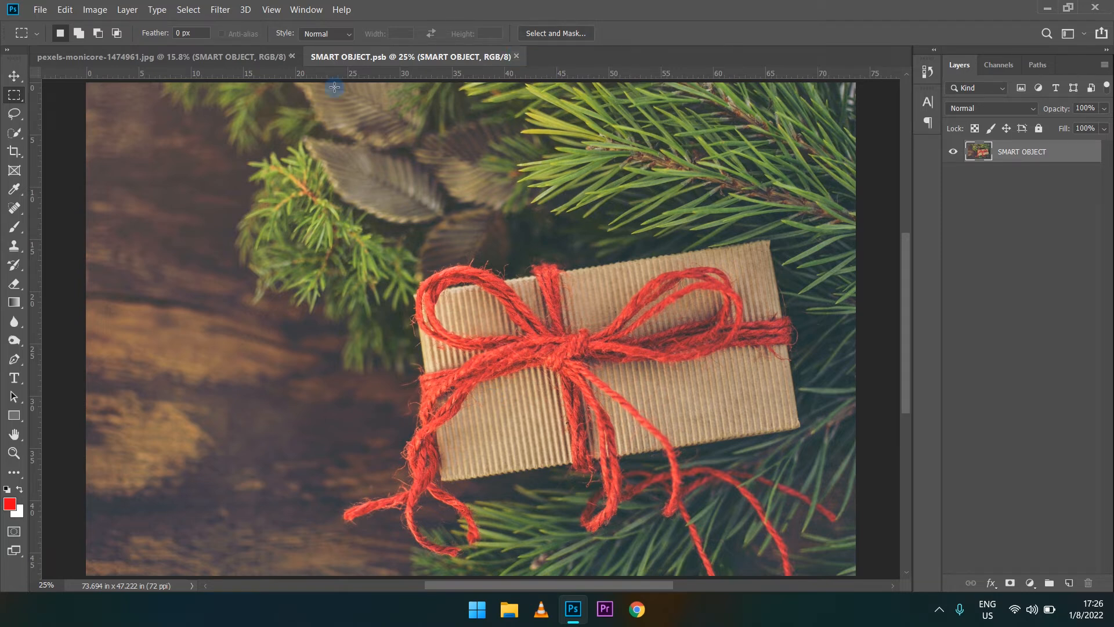
click(267, 57)
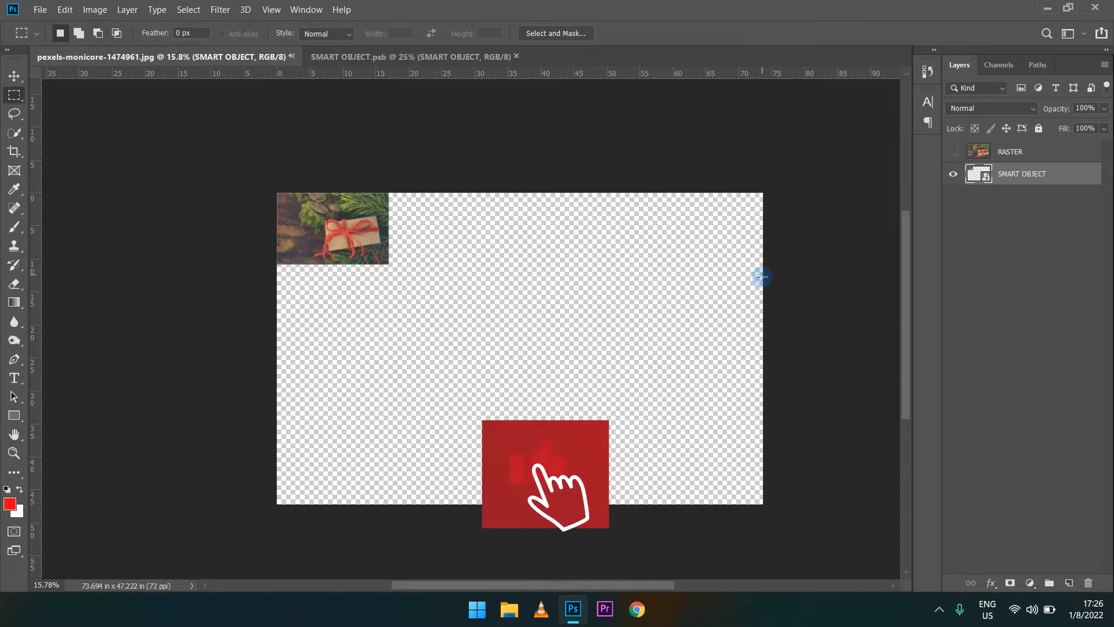
Enlarge the SMART OBJECT layer proportionally to about 100.6% with Free Transform, apply it, and inspect the sharpness around the bow.
key(ctrl+t)
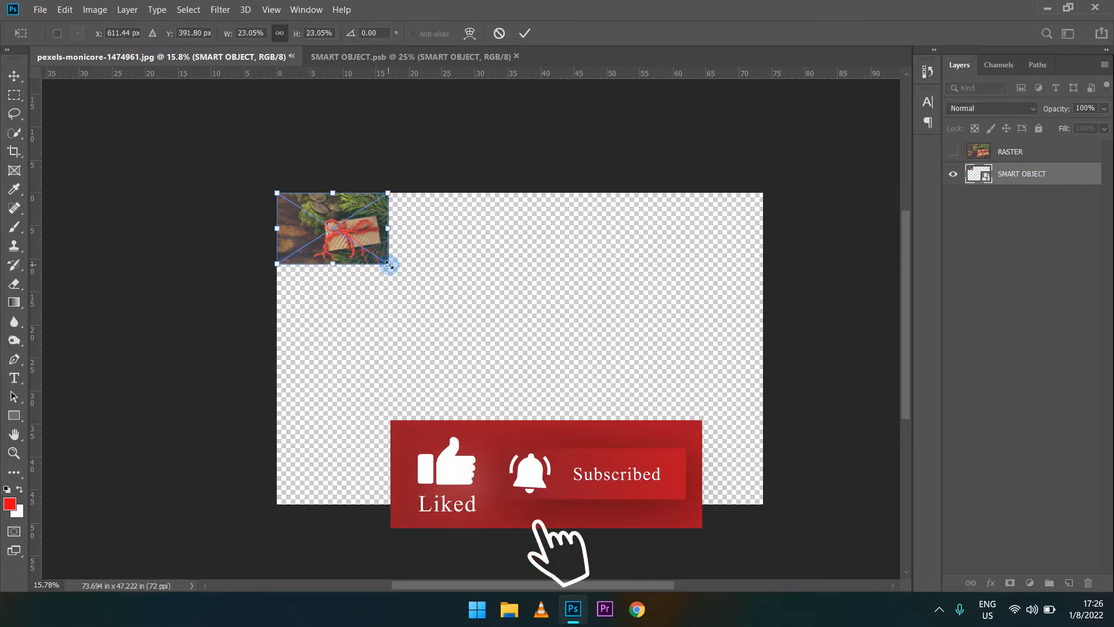
drag(389, 264, 784, 478)
key(Return)
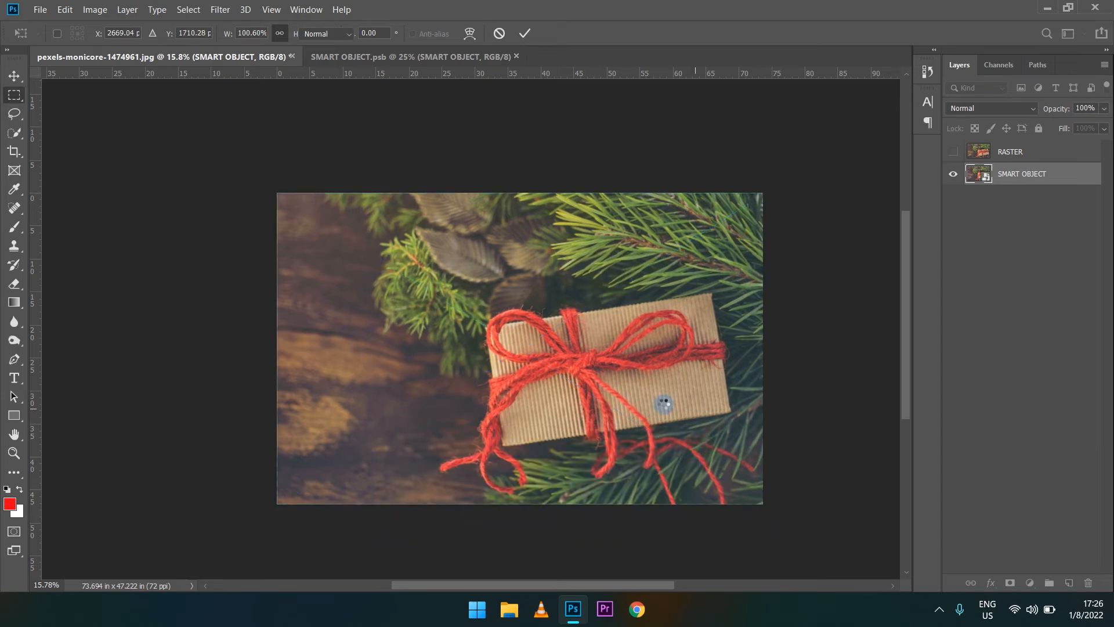
scroll(626, 398, up, 4)
scroll(609, 388, up, 3)
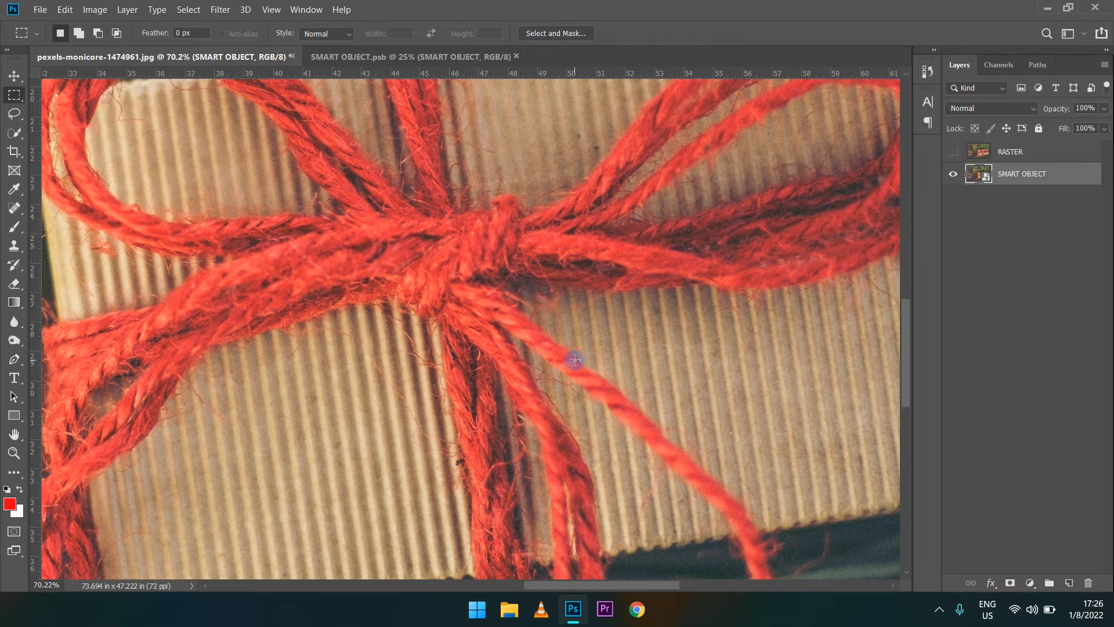
scroll(568, 335, down, 4)
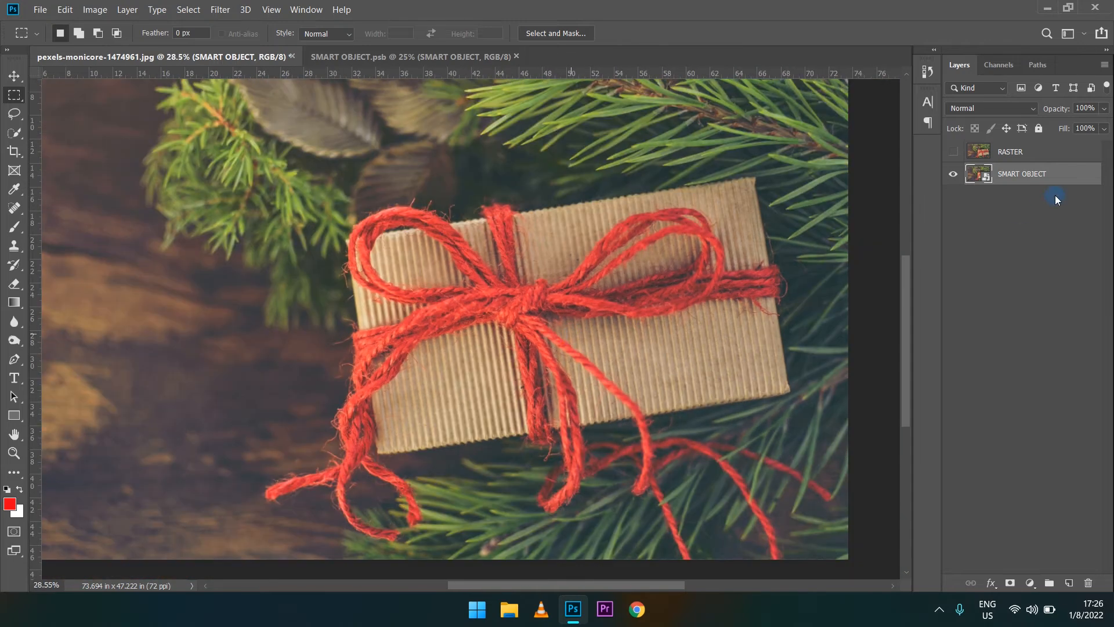
Open the SMART OBJECT layer's source contents, view the whole image, and return to pexels-monicore-1474961.jpg.
click(1013, 177)
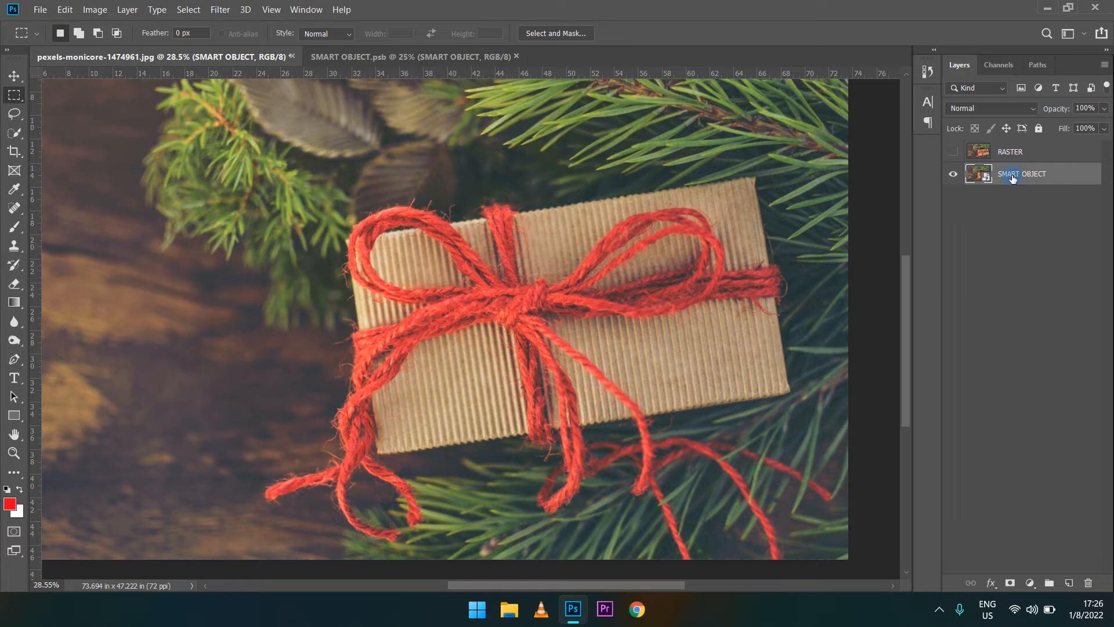
double_click(987, 176)
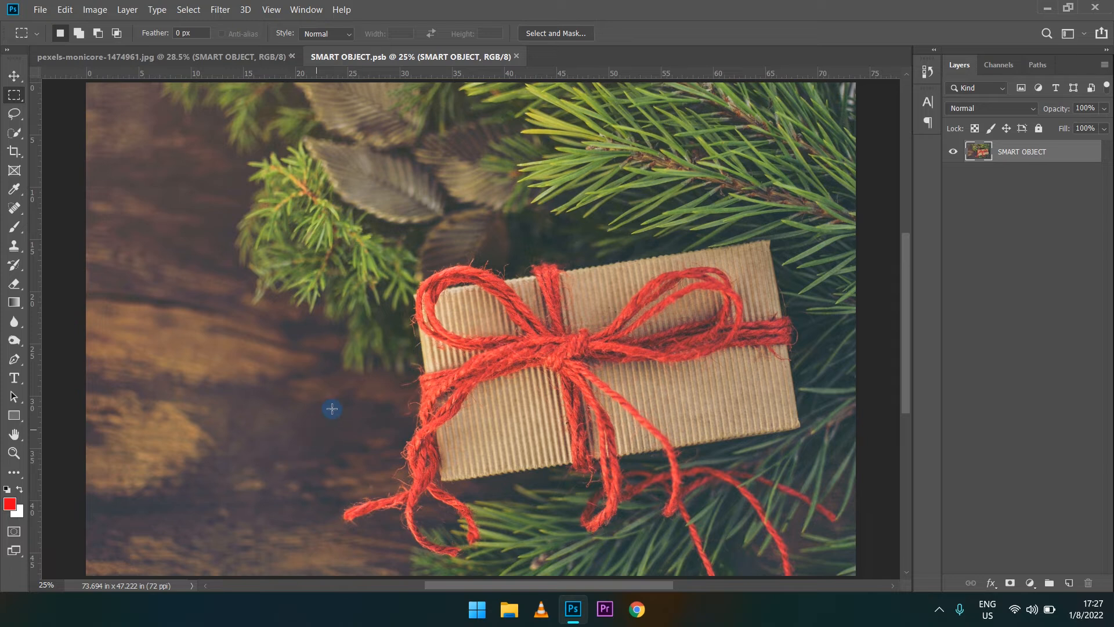
scroll(378, 346, up, 1)
scroll(378, 346, down, 2)
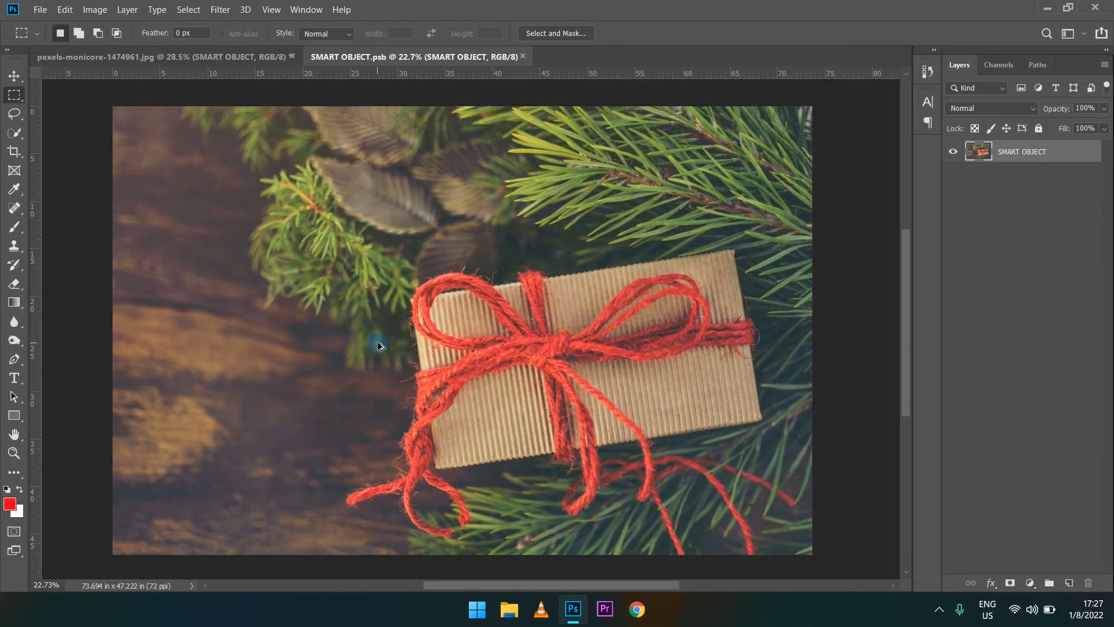
click(250, 58)
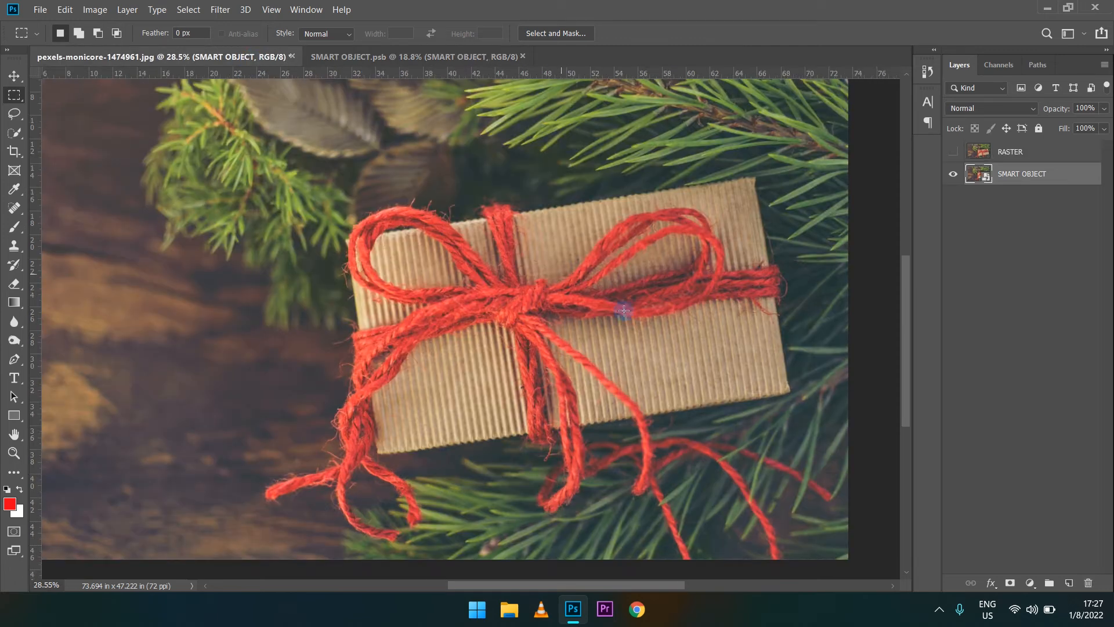
Shrink the SMART OBJECT layer proportionally to about 12.6% at the canvas's upper-left corner and apply the transform.
scroll(652, 295, down, 2)
scroll(652, 295, down, 2)
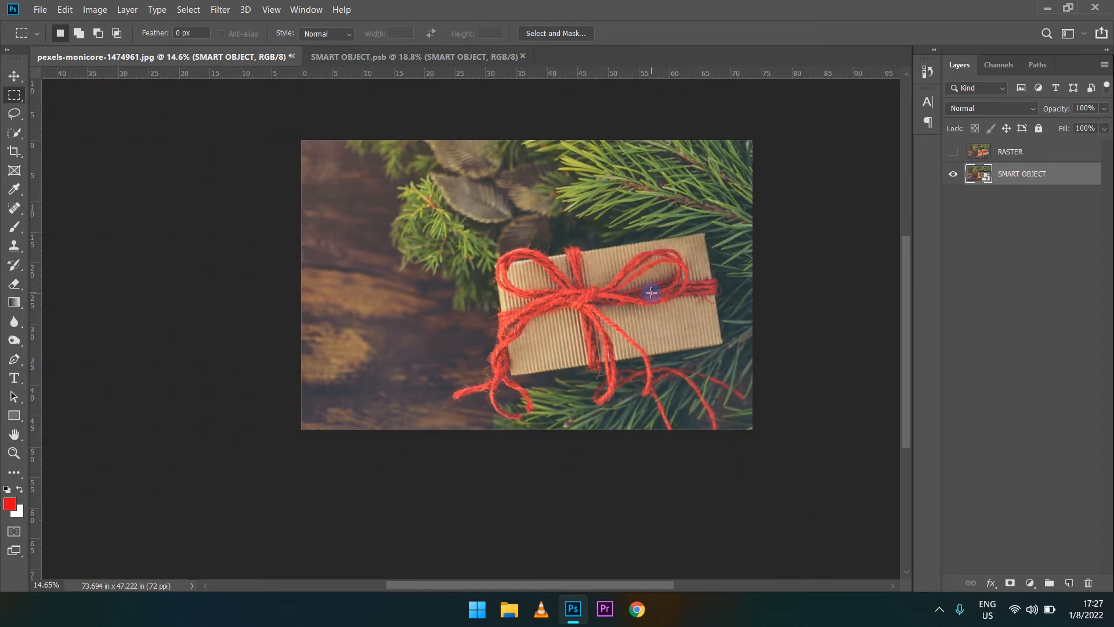
key(ctrl+t)
drag(747, 428, 359, 192)
key(Return)
View the shrunken layer's full-size source in SMART OBJECT.psb and close that document.
key(m)
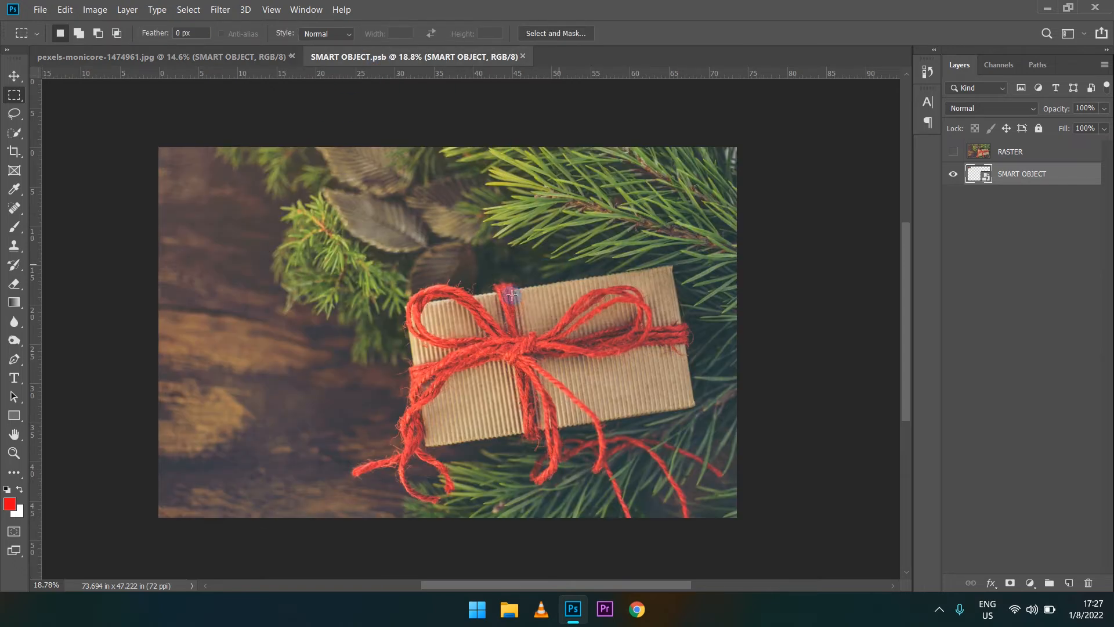
key(Delete)
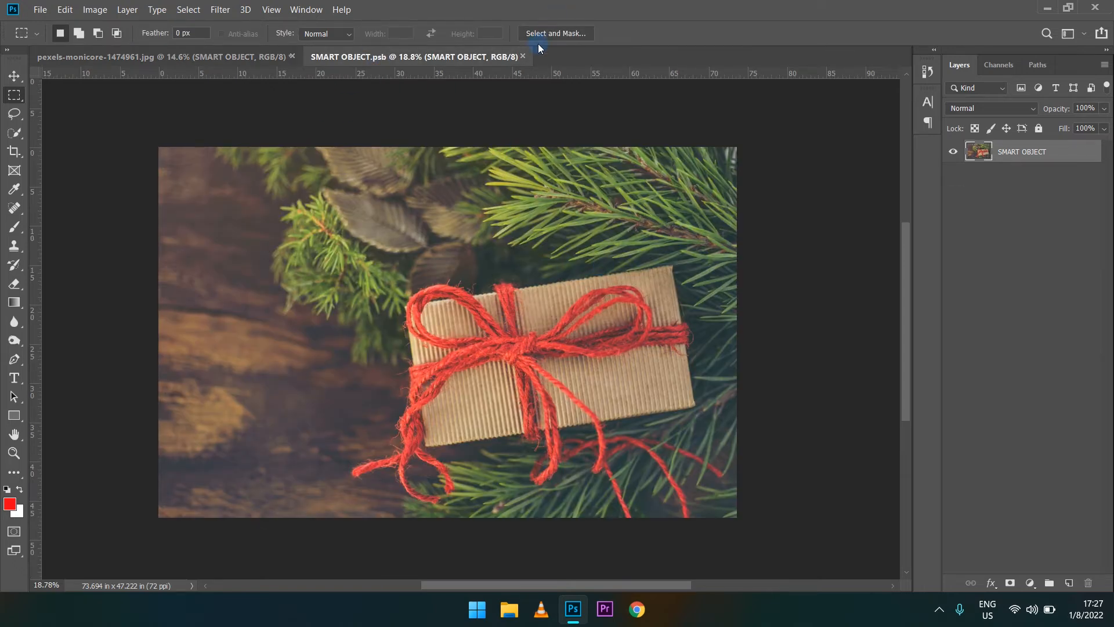
click(523, 56)
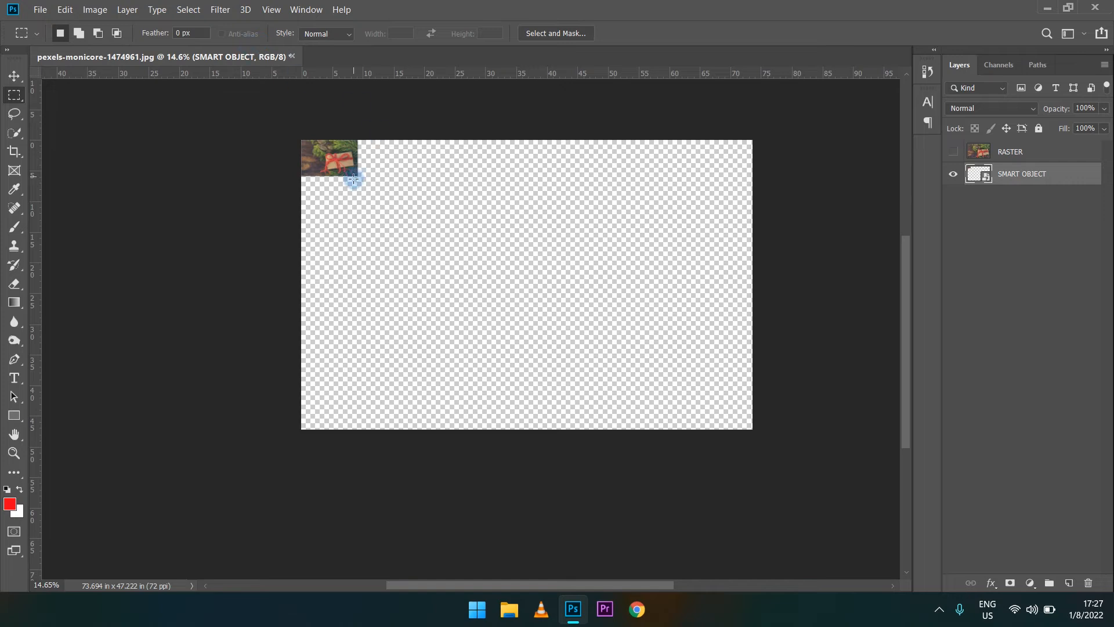
Enlarge the SMART OBJECT layer until it fills the canvas, and shrink it again proportionally to about 41.5%.
key(ctrl+t)
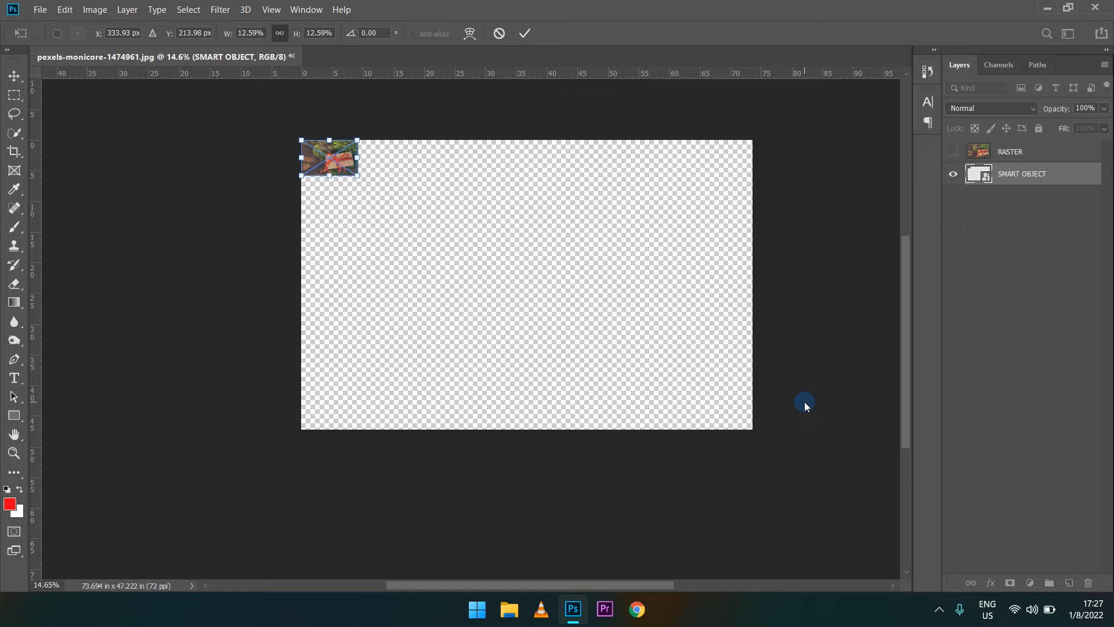
drag(364, 177, 753, 428)
key(Return)
key(ctrl+t)
drag(752, 428, 472, 216)
key(Return)
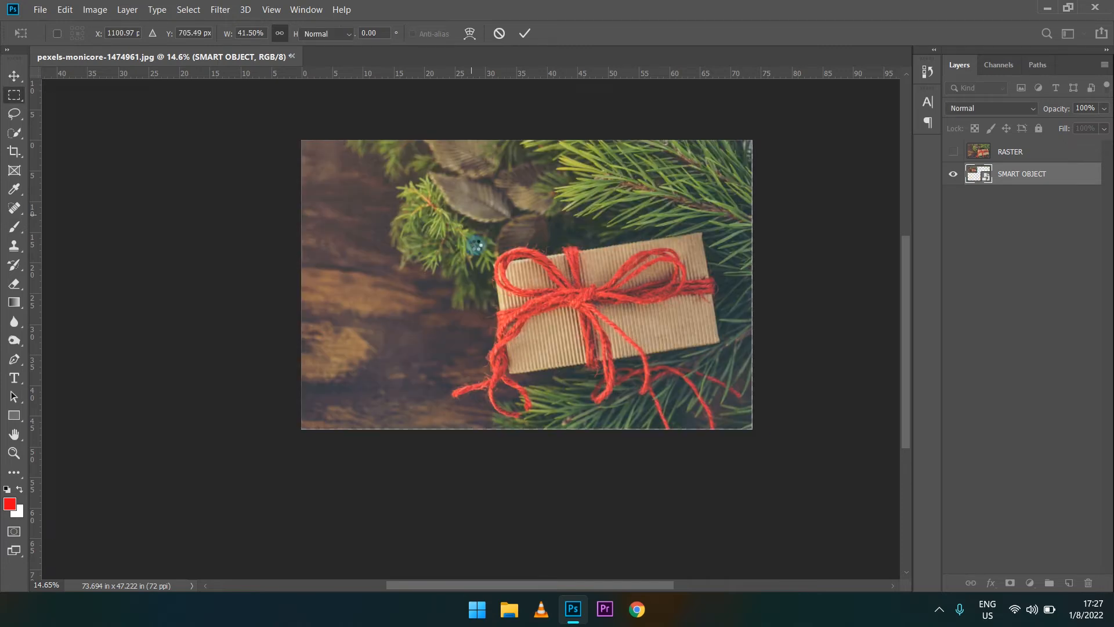
click(485, 253)
Enlarge the SMART OBJECT layer to about 49% and on to about 143%, beyond the canvas edges, and apply it.
key(ctrl+t)
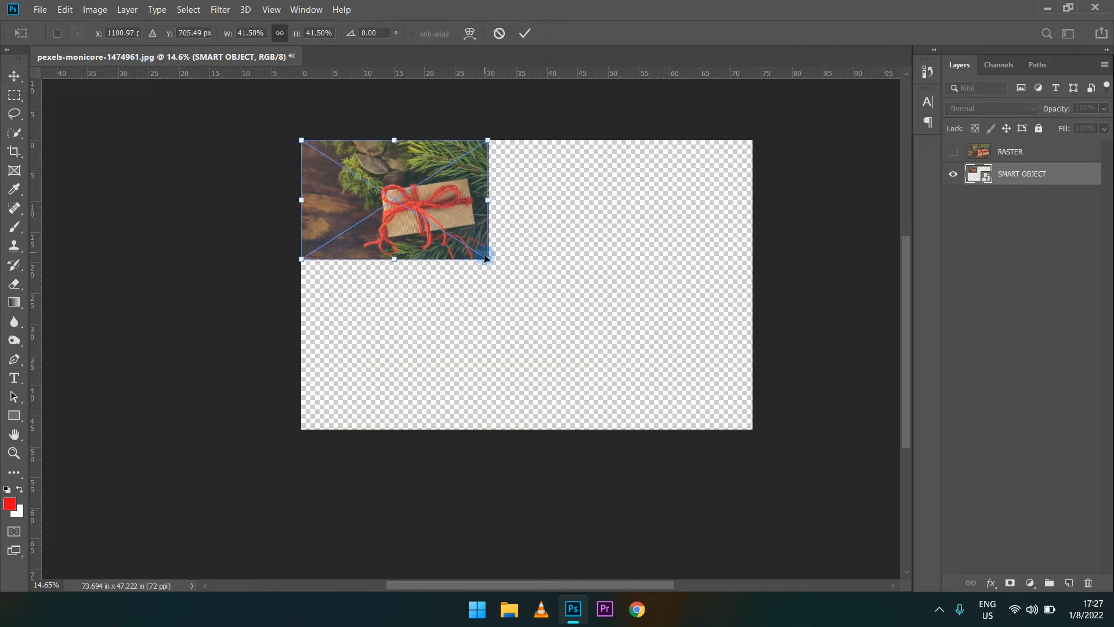
drag(486, 260, 523, 281)
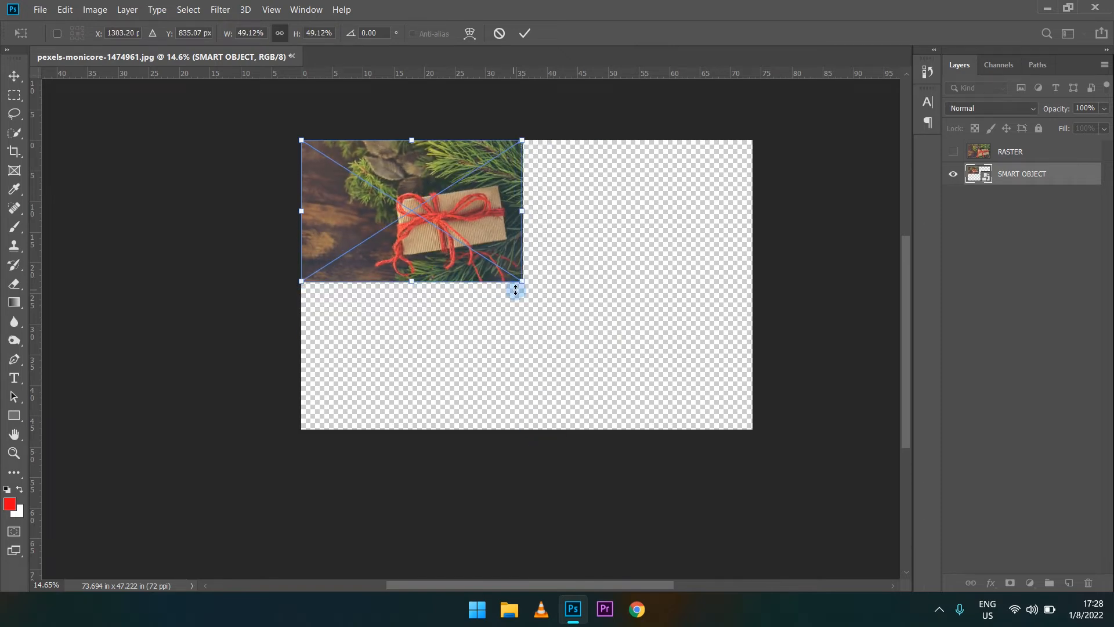
drag(519, 284, 908, 525)
scroll(669, 358, down, 3)
key(Return)
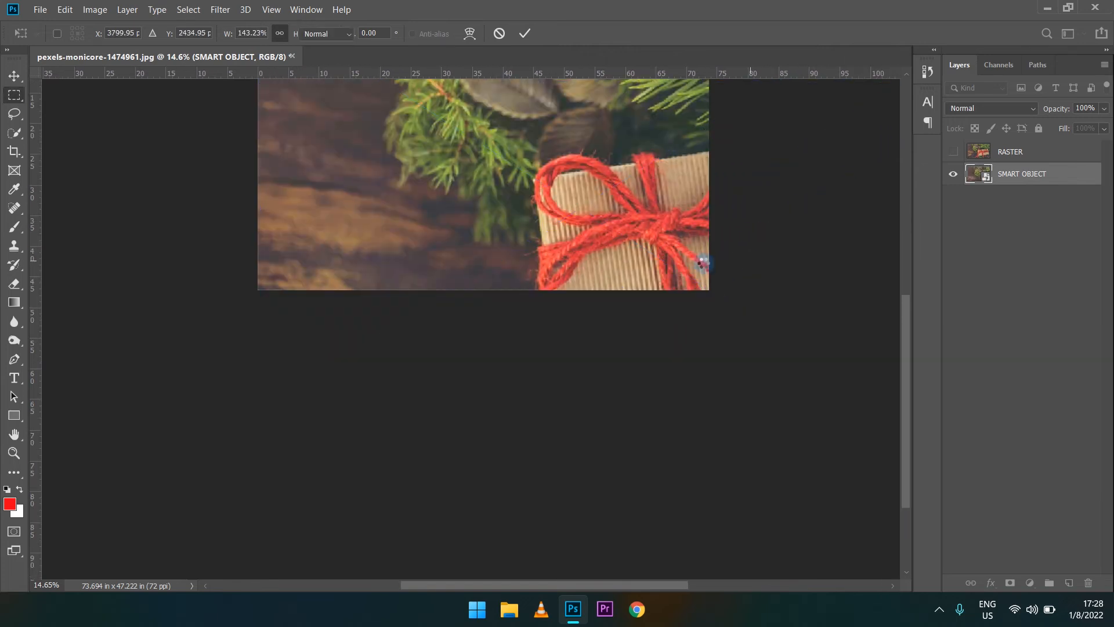
scroll(708, 267, up, 1)
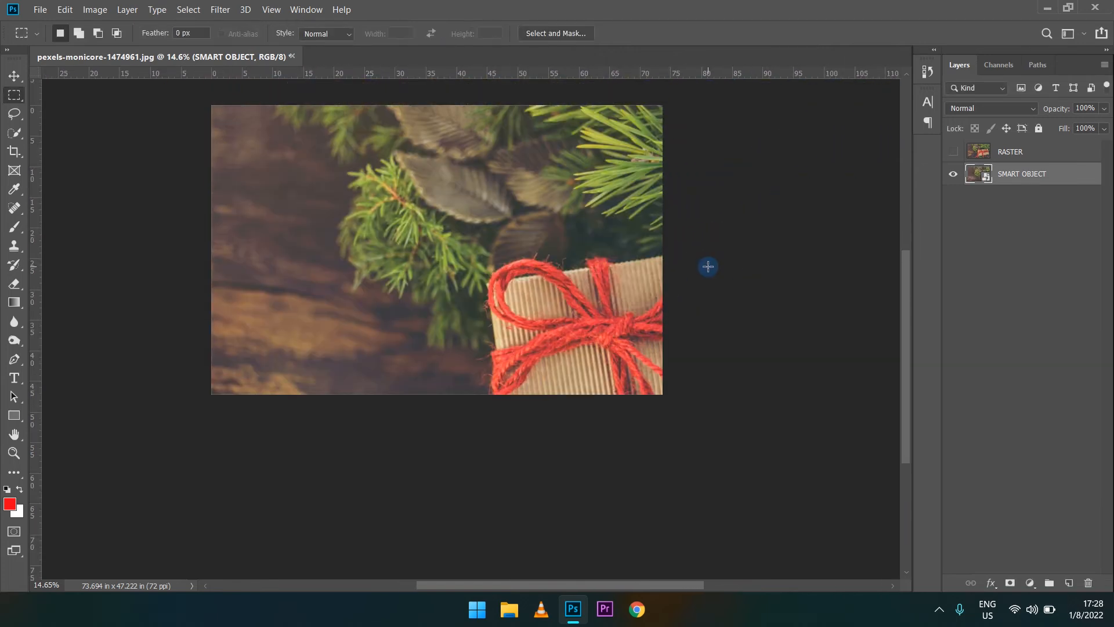
Shrink the oversized SMART OBJECT layer proportionally to about 25.6% at the canvas's upper-left corner and apply it.
key(ctrl+t)
drag(855, 520, 292, 231)
key(Return)
key(m)
Enlarge the SMART OBJECT layer to about 113%, rotate it clockwise by about 22.5°, and apply the transforms.
key(ctrl+t)
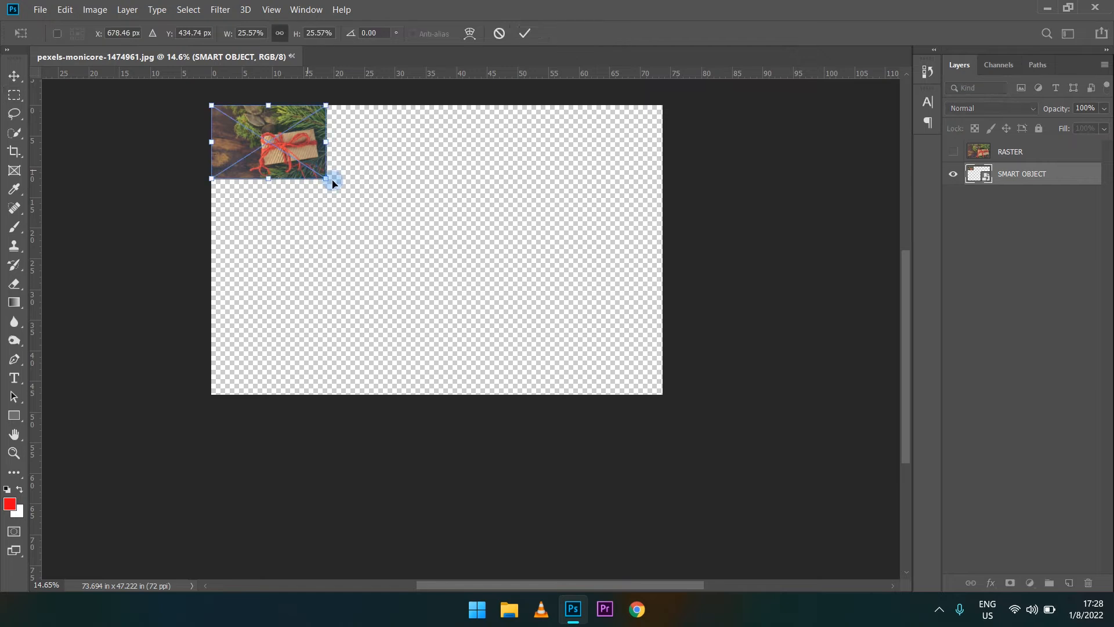
drag(326, 177, 724, 428)
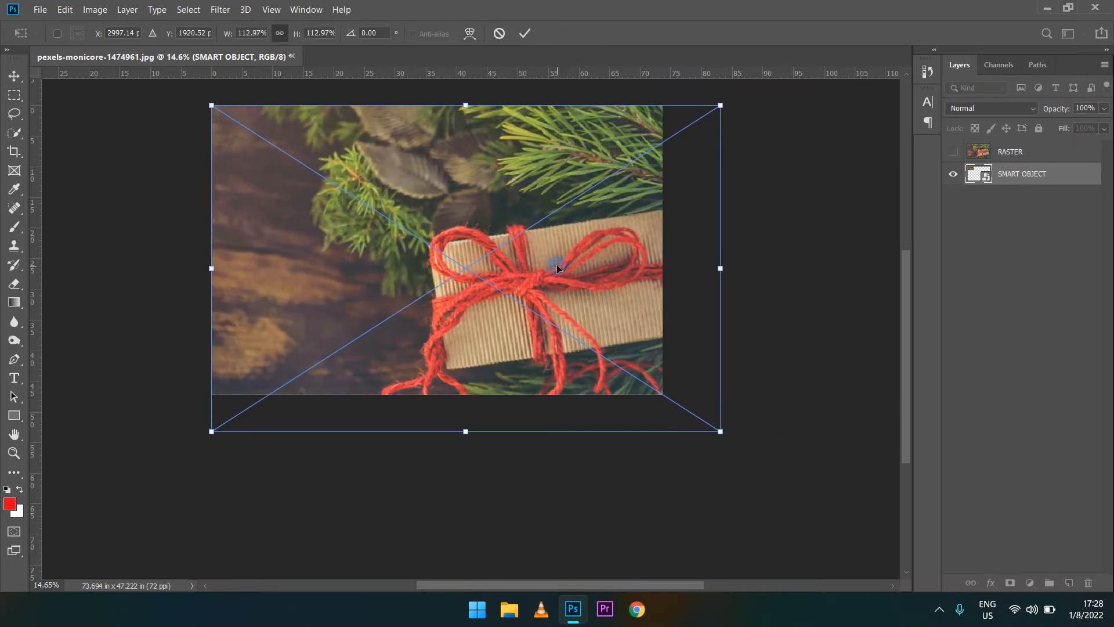
key(Return)
key(ctrl+t)
drag(803, 266, 666, 275)
mouse_move(776, 158)
mouse_down()
mouse_move(726, 134)
mouse_move(759, 194)
mouse_move(766, 163)
mouse_up()
key(Return)
key(m)
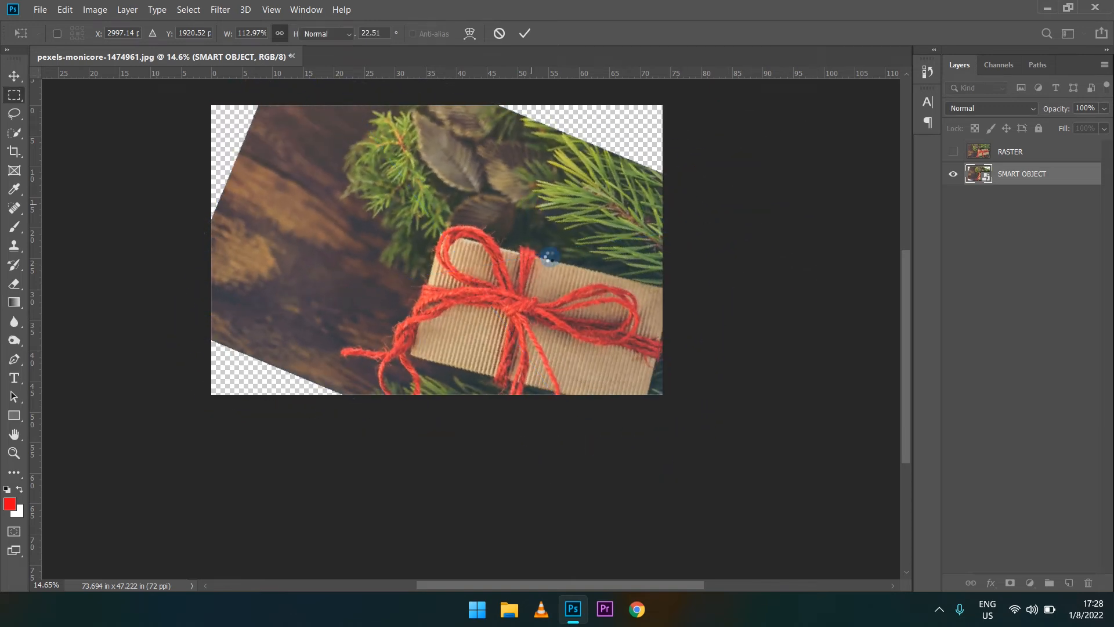
Shrink the rotated SMART OBJECT layer proportionally to about 8.6% near the canvas's upper-left corner and apply it.
key(ctrl+t)
drag(639, 515, 492, 254)
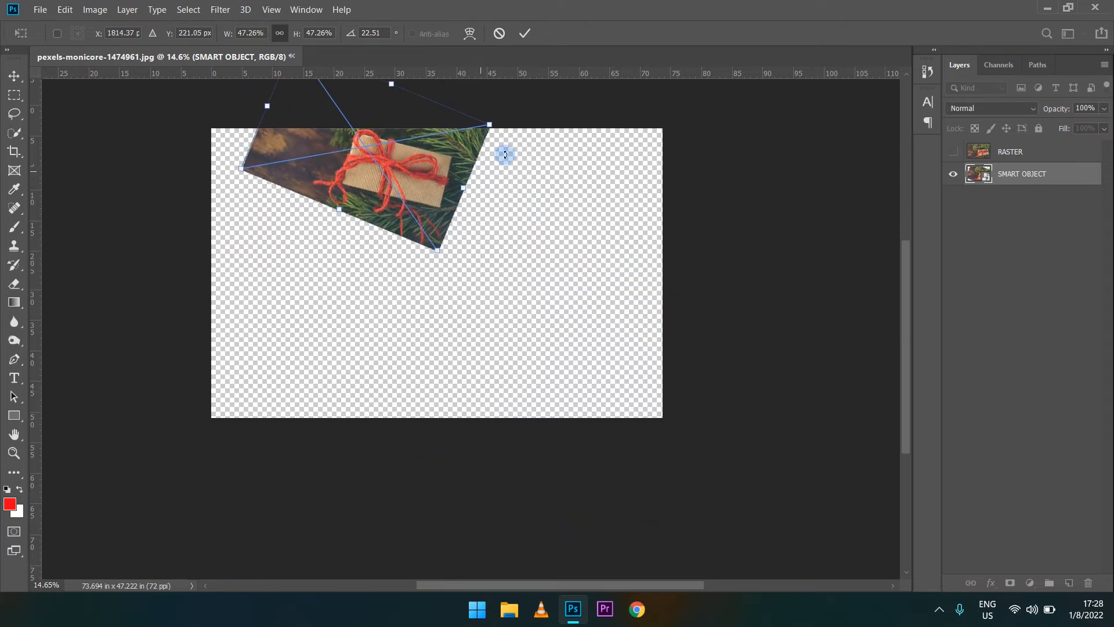
drag(490, 129, 277, 172)
key(Return)
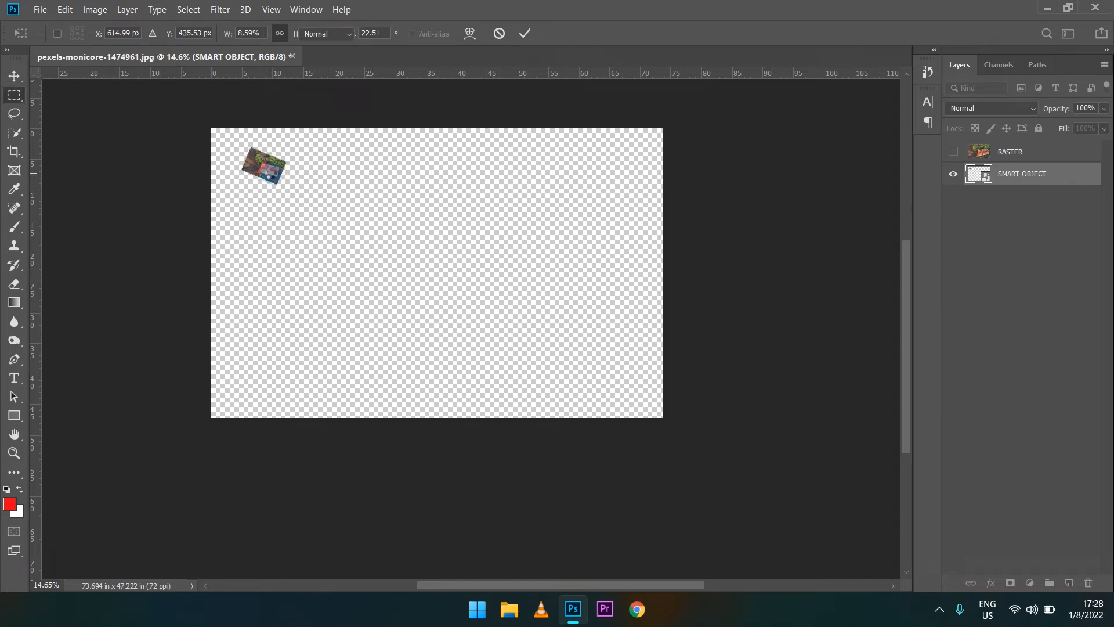
Enlarge the tiny SMART OBJECT layer to about 97% and rotate it to about 128.5° with Free Transform.
key(ctrl+t)
drag(281, 180, 368, 466)
drag(500, 252, 510, 219)
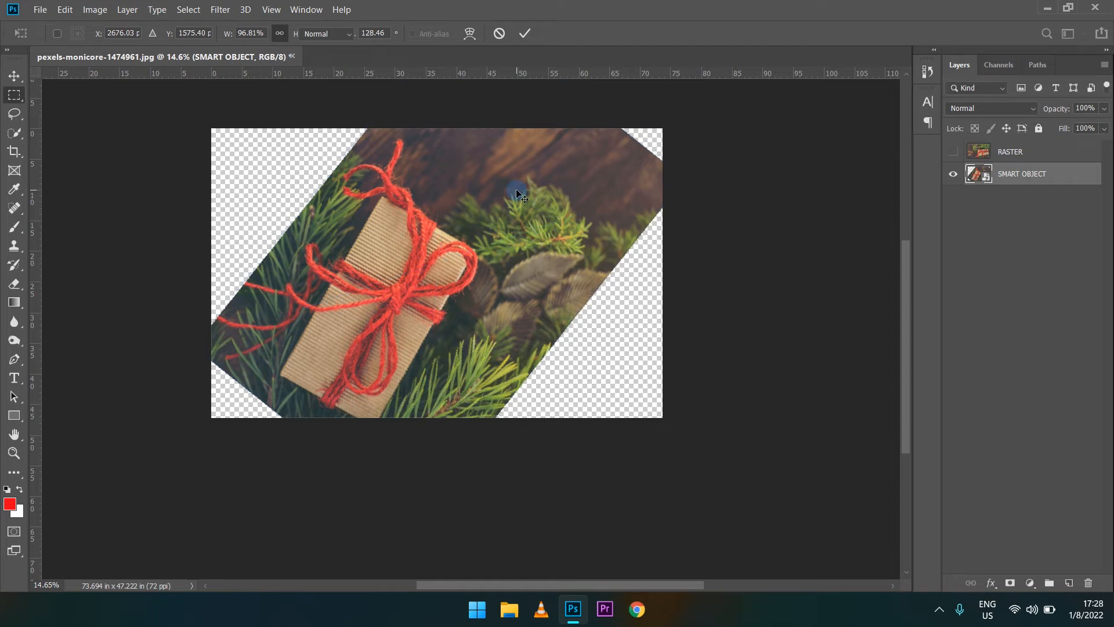
Rotate the SMART OBJECT layer back to about 0.2°, enlarge it to about 115%, and reposition it to cover the canvas.
drag(740, 168, 277, 150)
drag(552, 224, 549, 230)
drag(698, 133, 733, 79)
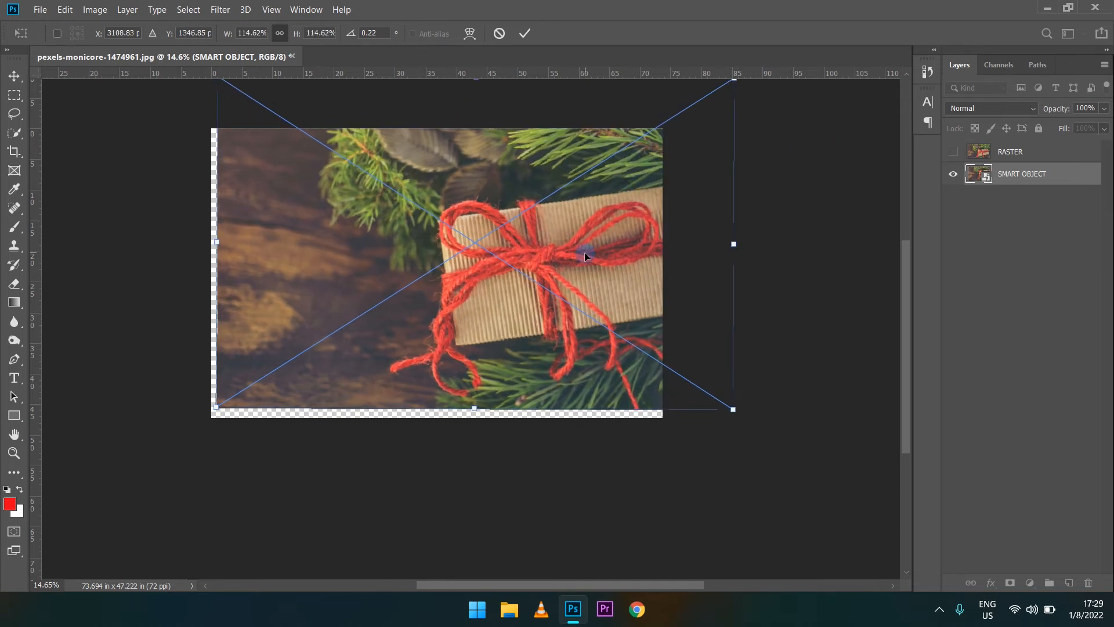
drag(608, 258, 589, 277)
key(Return)
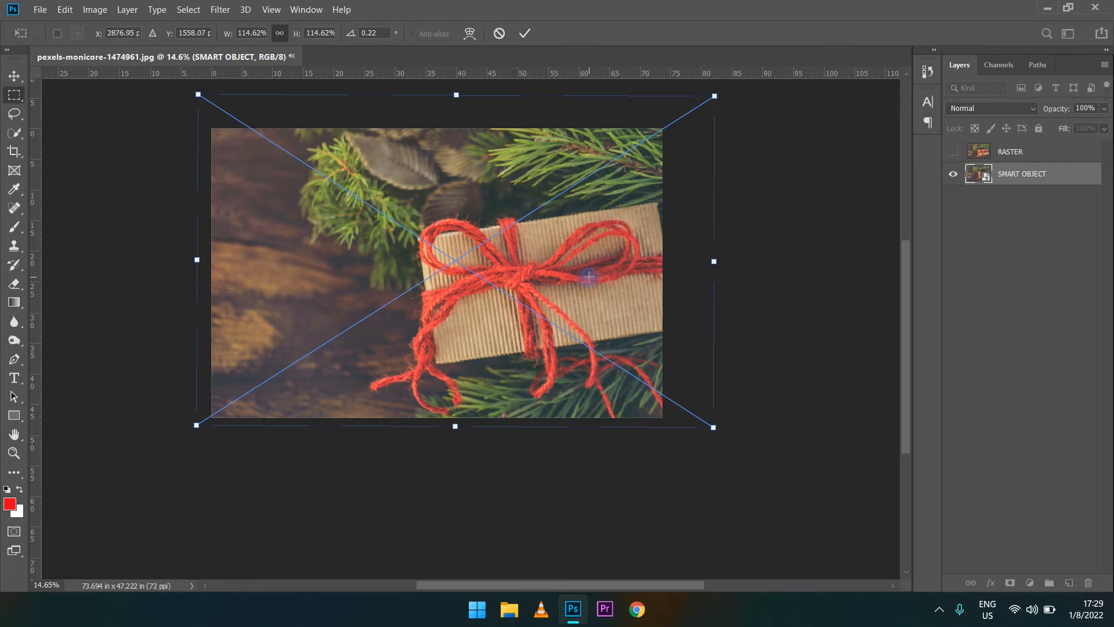
Scale the SMART OBJECT layer down proportionally to about 101.6% so it fits the canvas edges, and apply it.
key(ctrl+t)
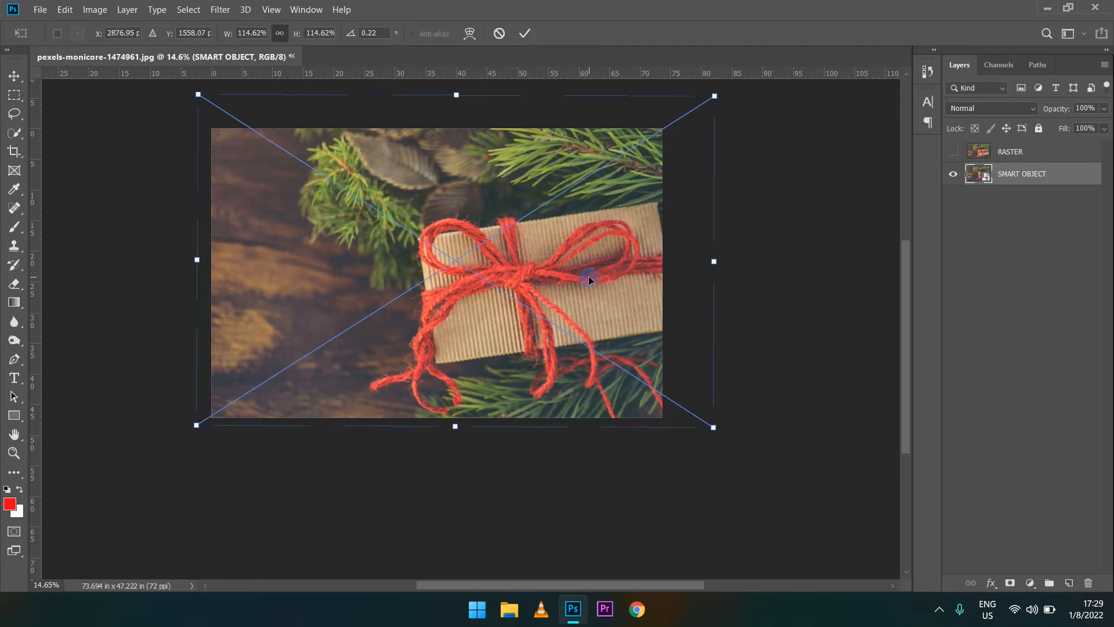
drag(197, 97, 203, 135)
drag(469, 104, 460, 117)
mouse_move(447, 160)
mouse_down()
mouse_move(429, 161)
mouse_move(444, 128)
mouse_move(436, 149)
mouse_up()
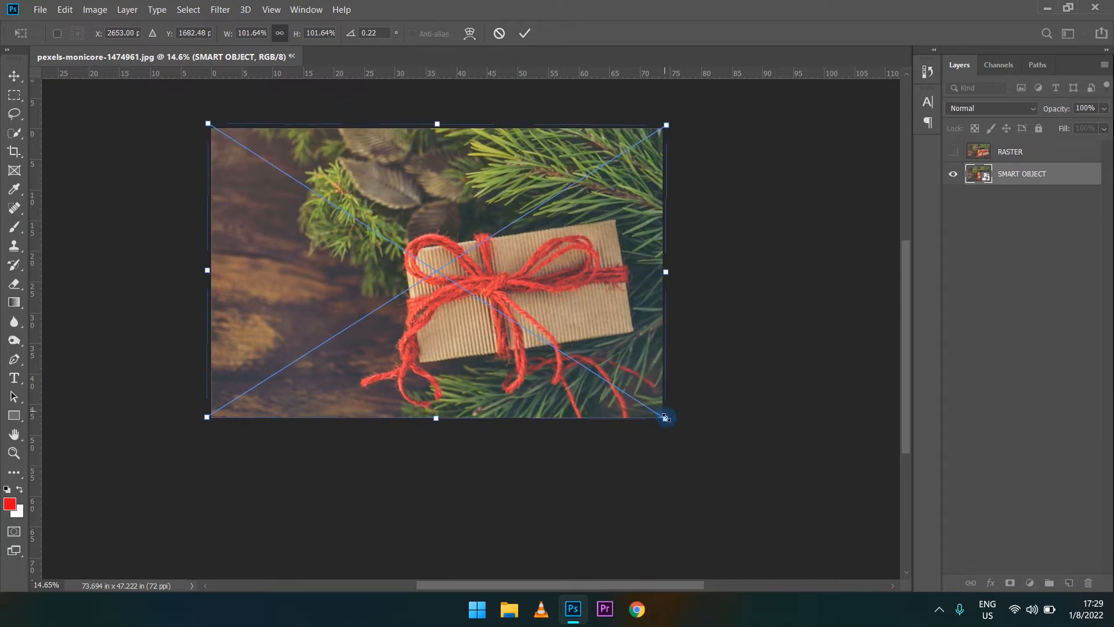
key(Return)
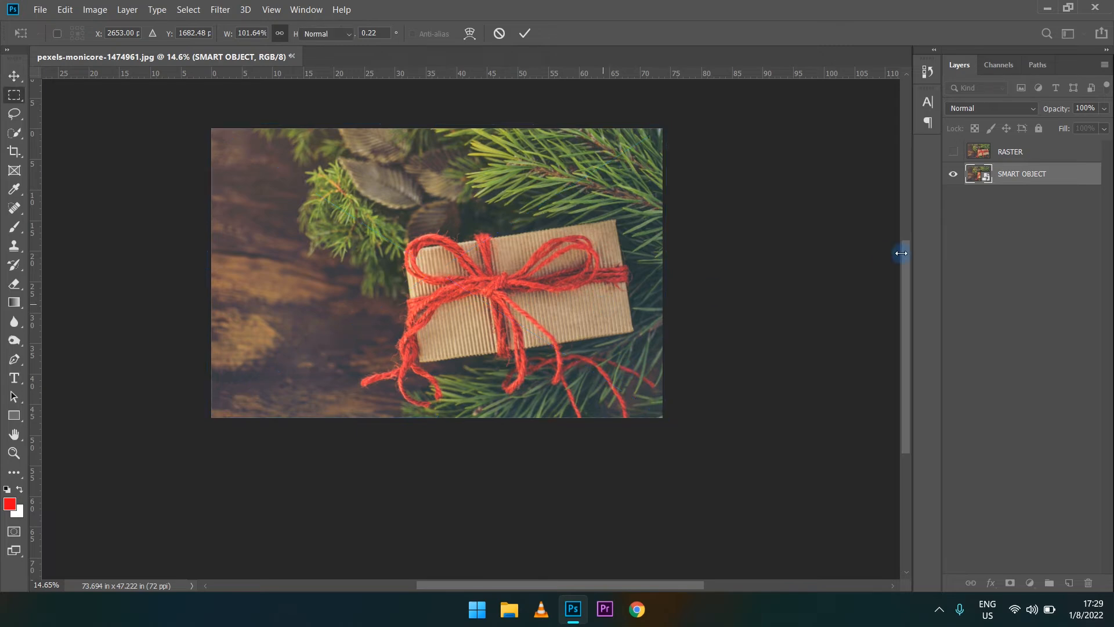
Compare both layers' sharpness at the bow's knot by showing and hiding the RASTER layer.
scroll(497, 307, up, 3)
scroll(496, 307, up, 5)
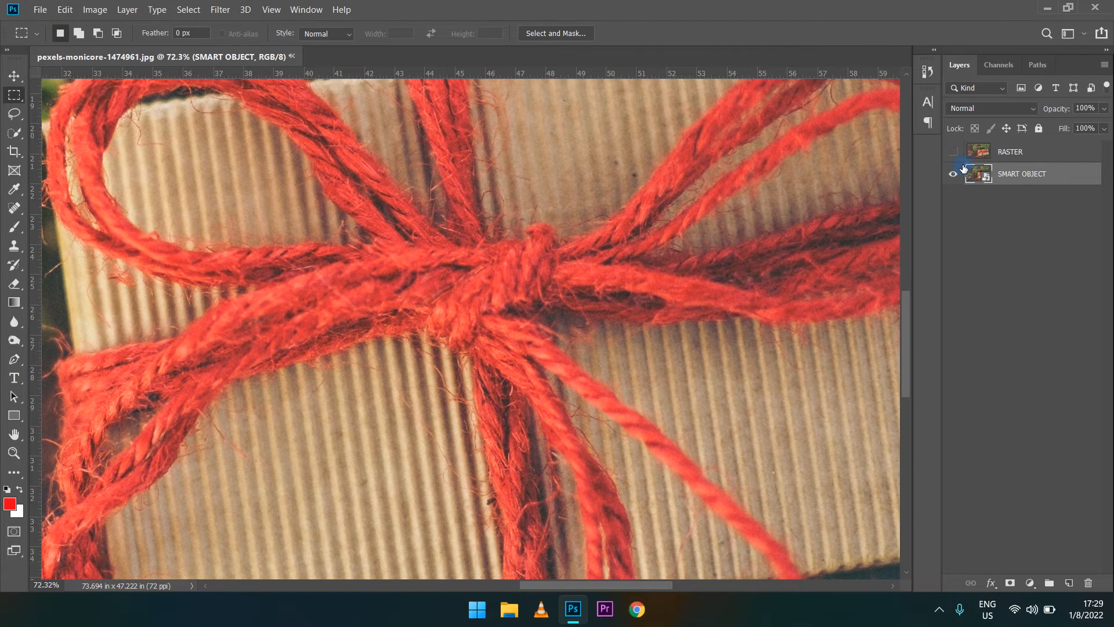
click(957, 153)
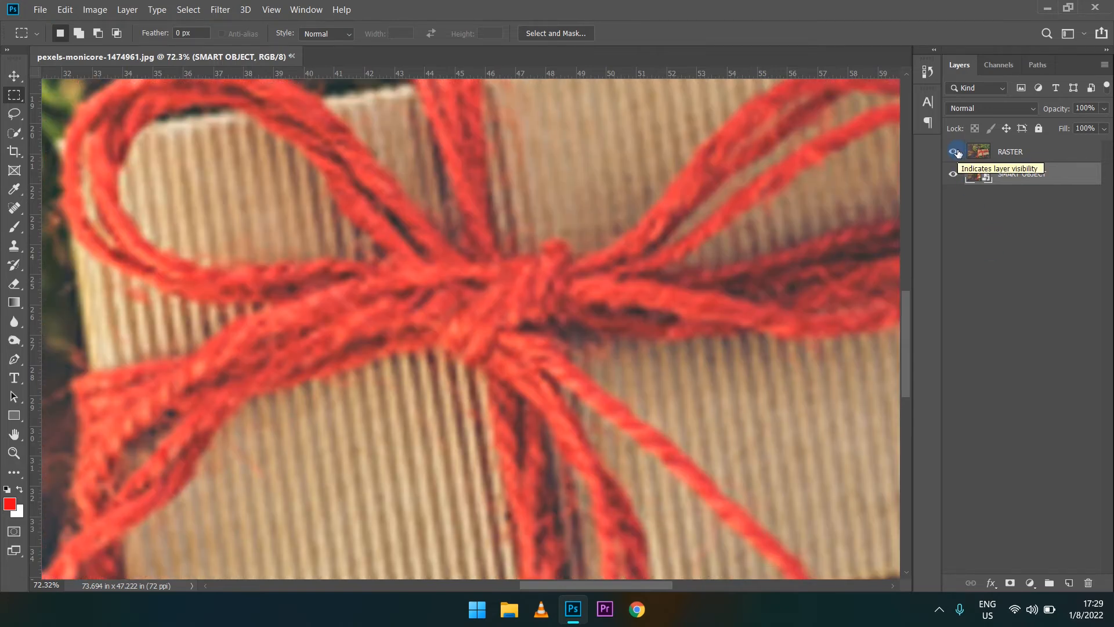
click(957, 152)
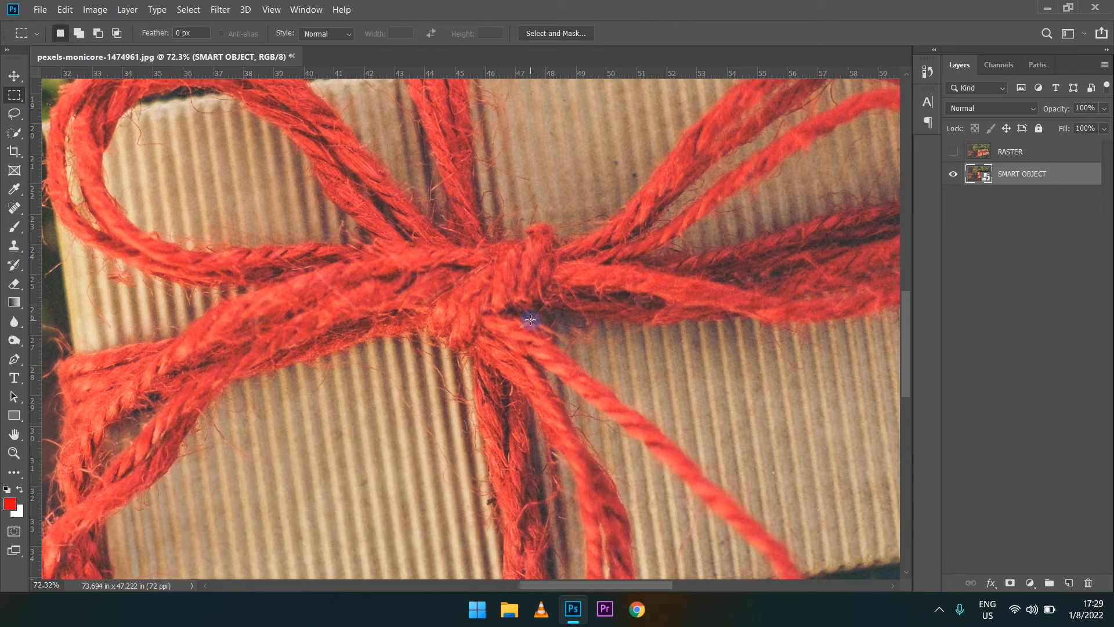
View the whole composition and open the repeatedly transformed SMART OBJECT layer's source contents.
scroll(472, 291, down, 5)
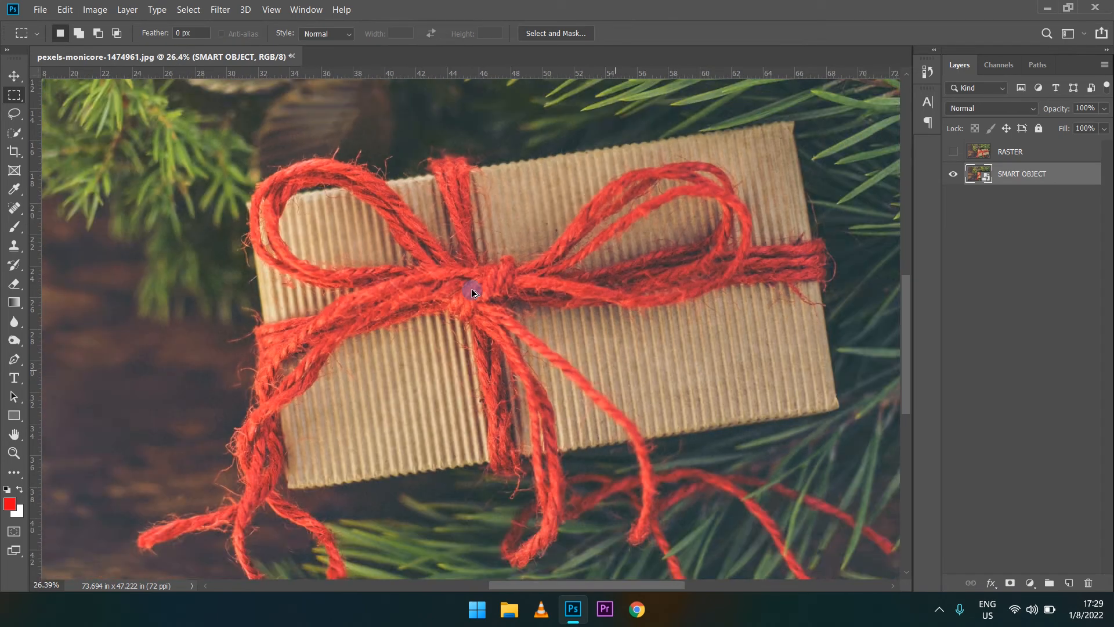
scroll(470, 290, up, 1)
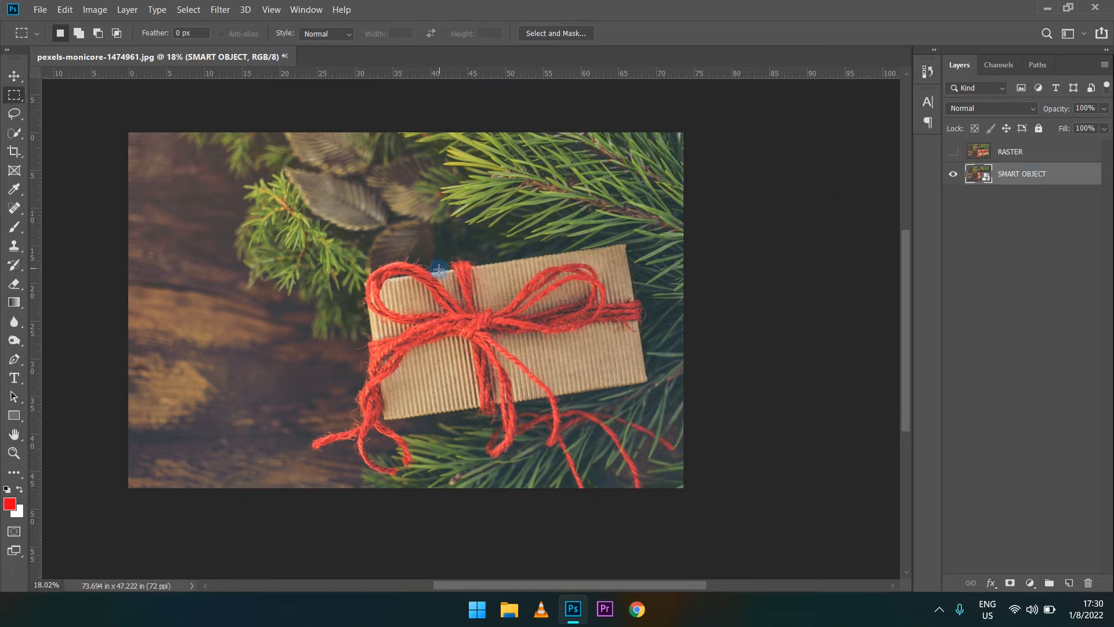
double_click(981, 175)
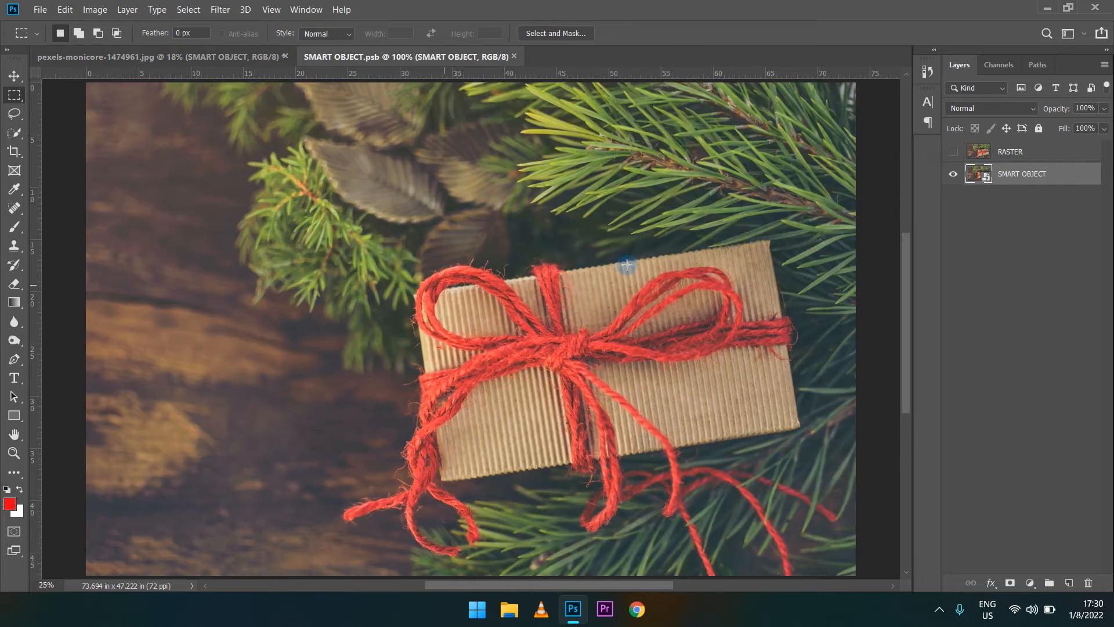
Close the smart object's source document, then make the RASTER layer visible and select it.
click(511, 56)
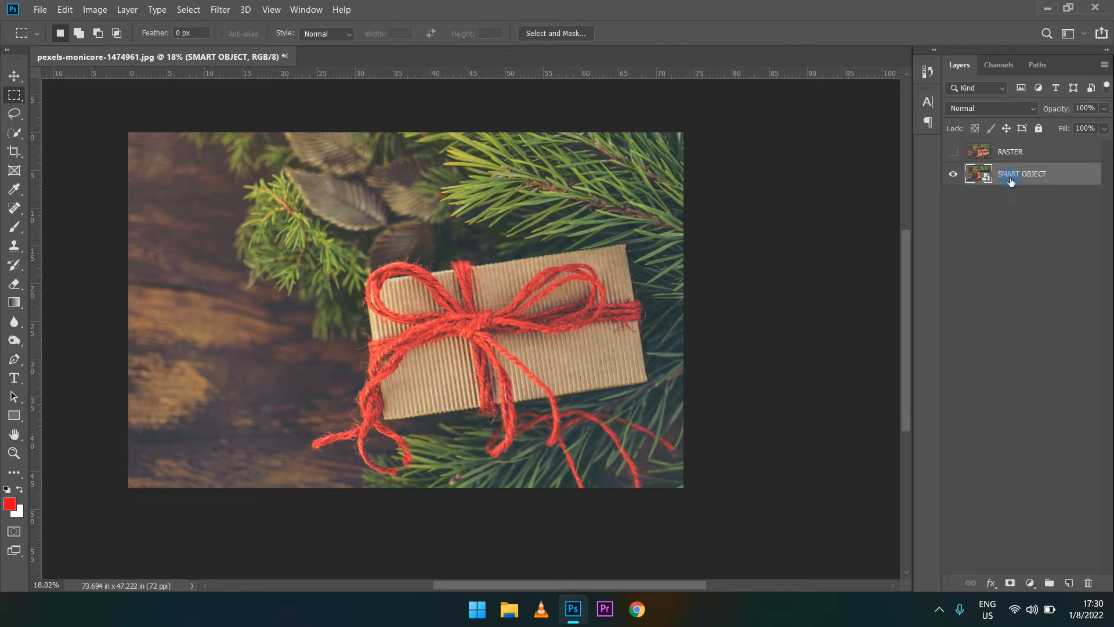
click(954, 153)
click(990, 156)
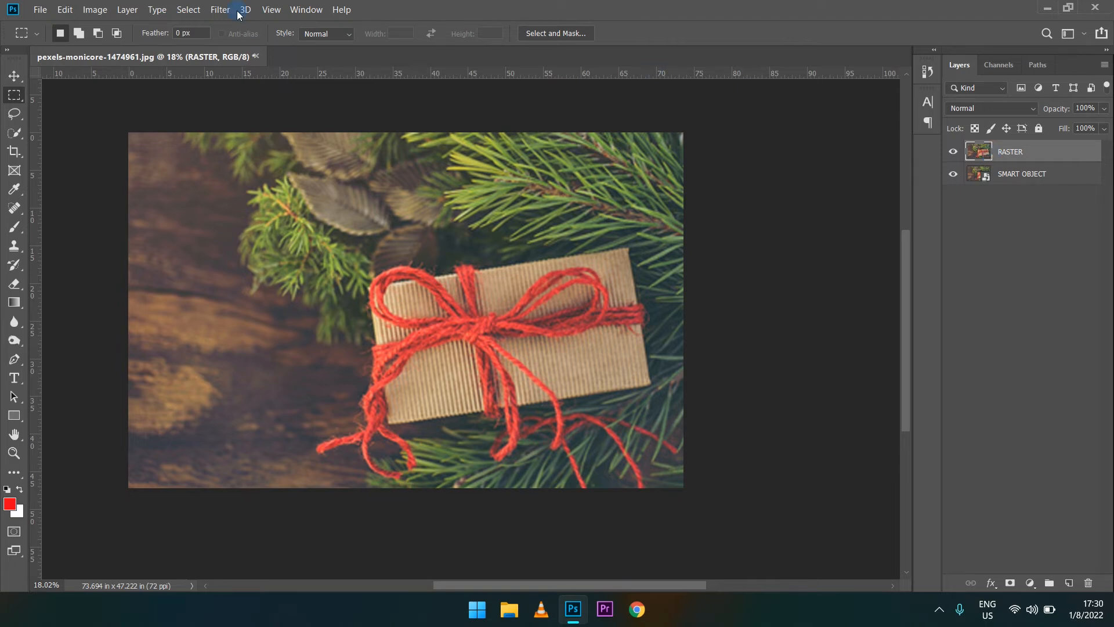
click(100, 10)
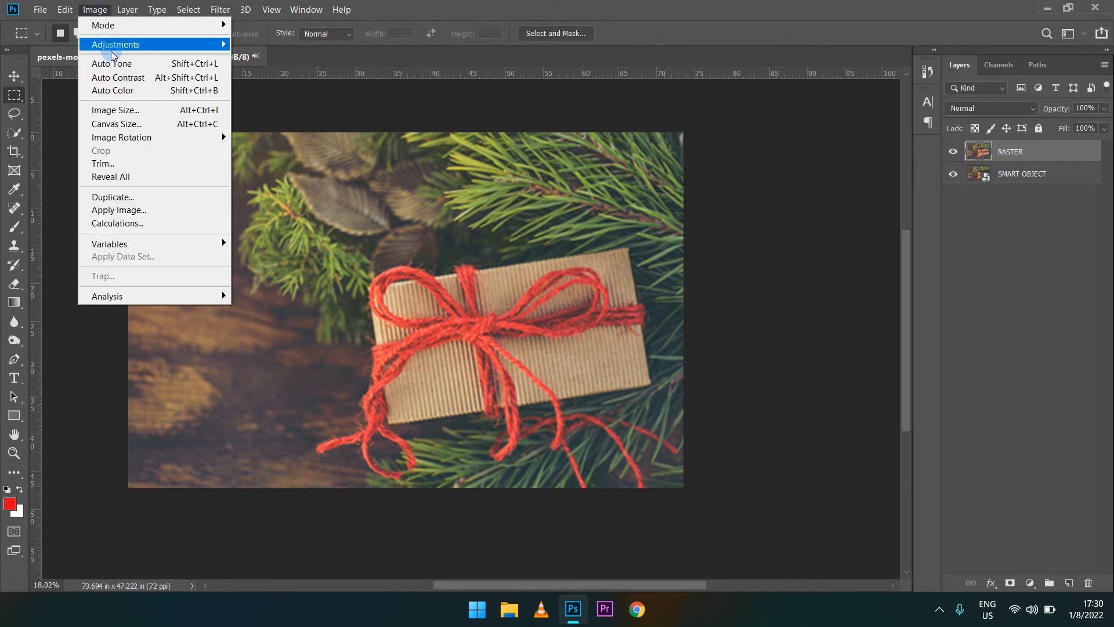
click(701, 9)
double_click(702, 9)
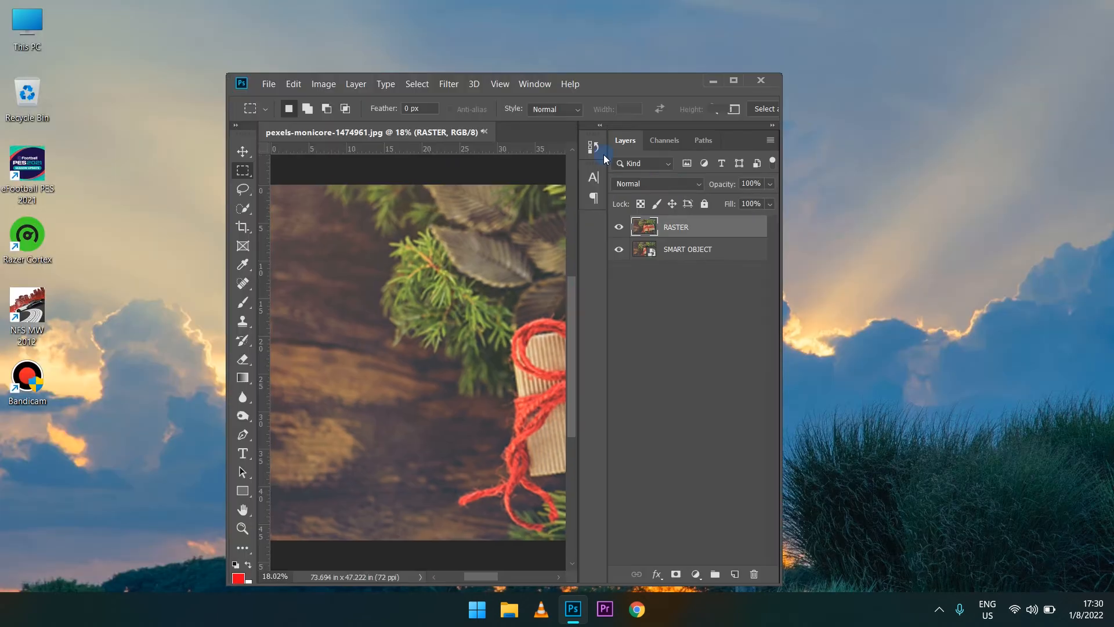
double_click(613, 87)
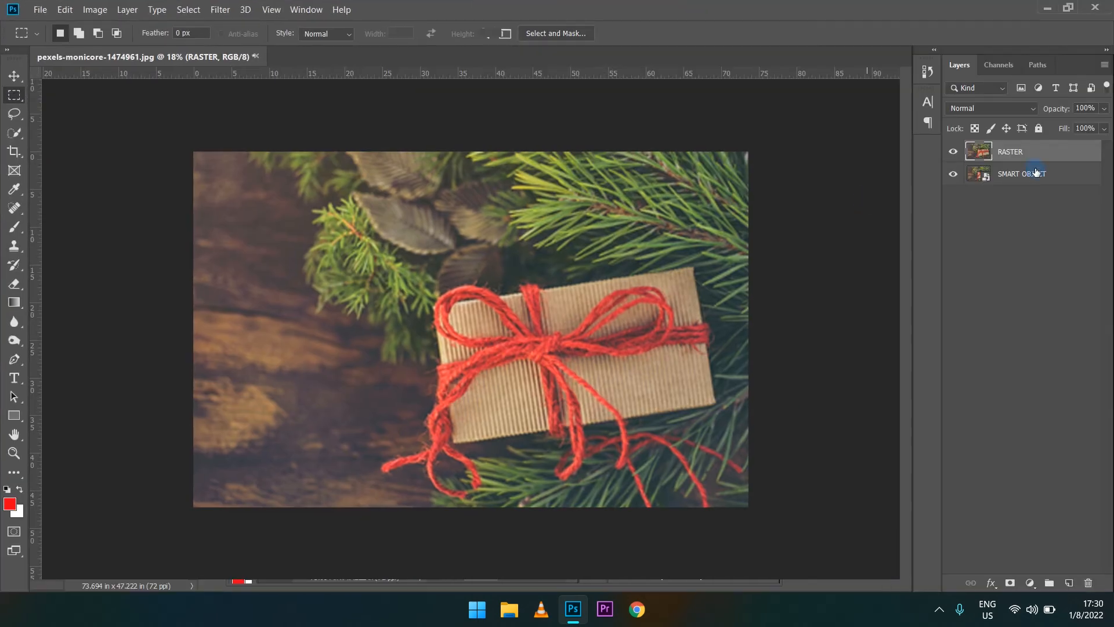
Duplicate the RASTER layer and darken the copy with a Curves adjustment of input 78 to output 23.
key(ctrl+j)
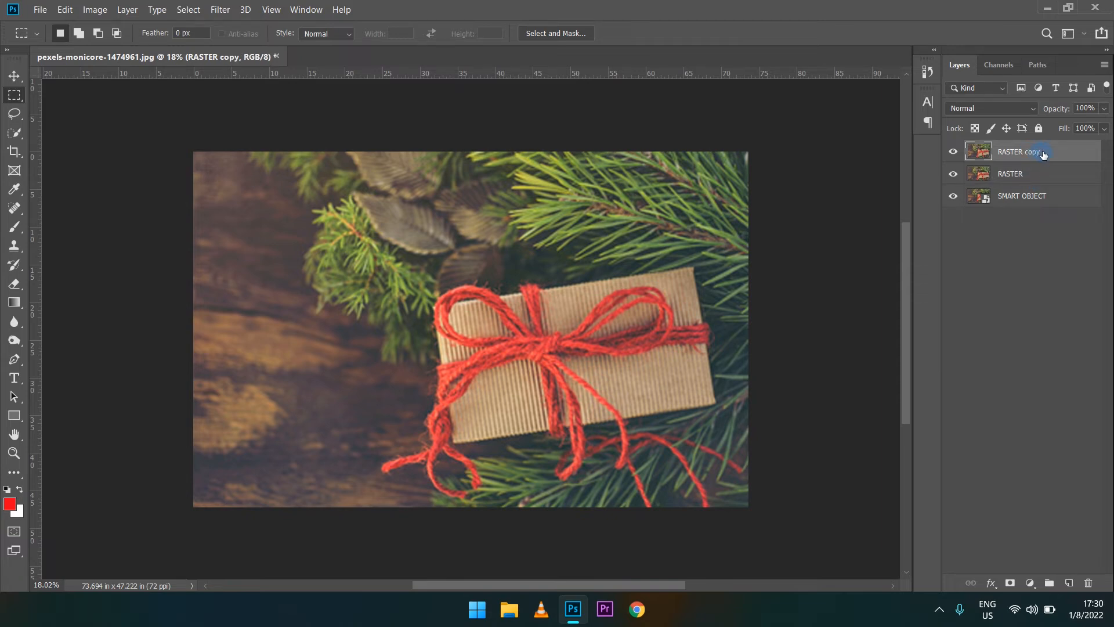
click(95, 9)
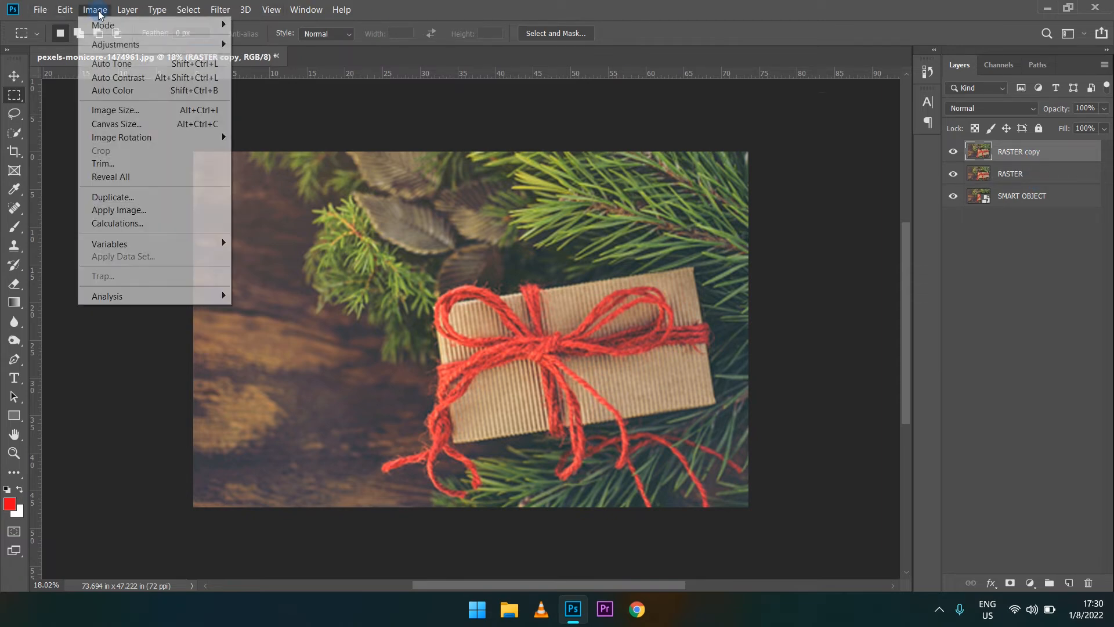
mouse_move(125, 47)
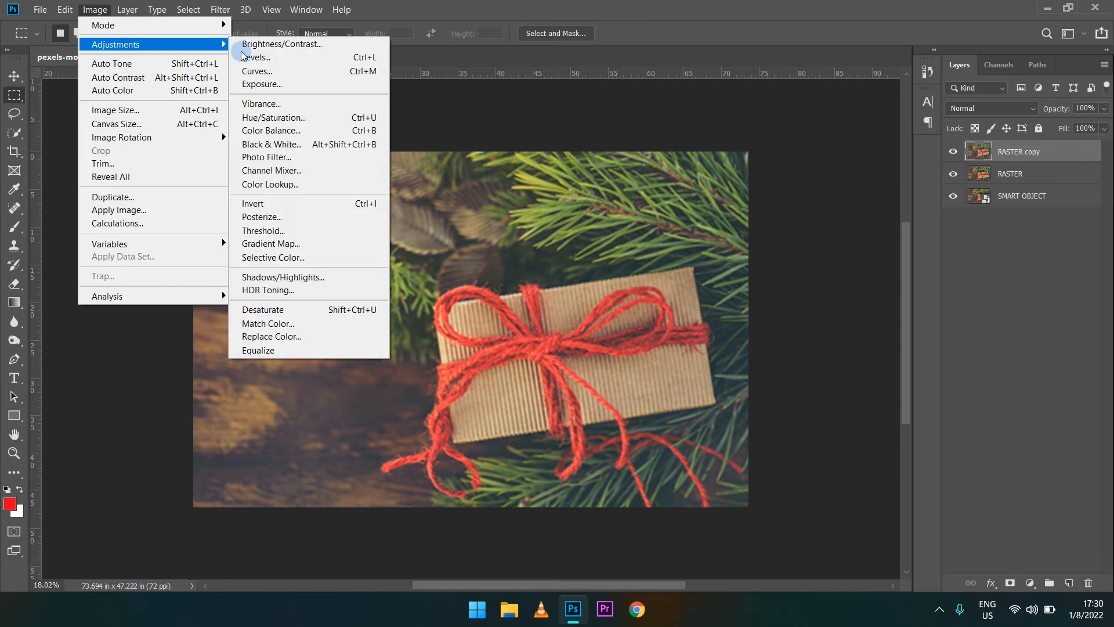
click(284, 71)
drag(508, 75, 790, 153)
drag(714, 381, 720, 388)
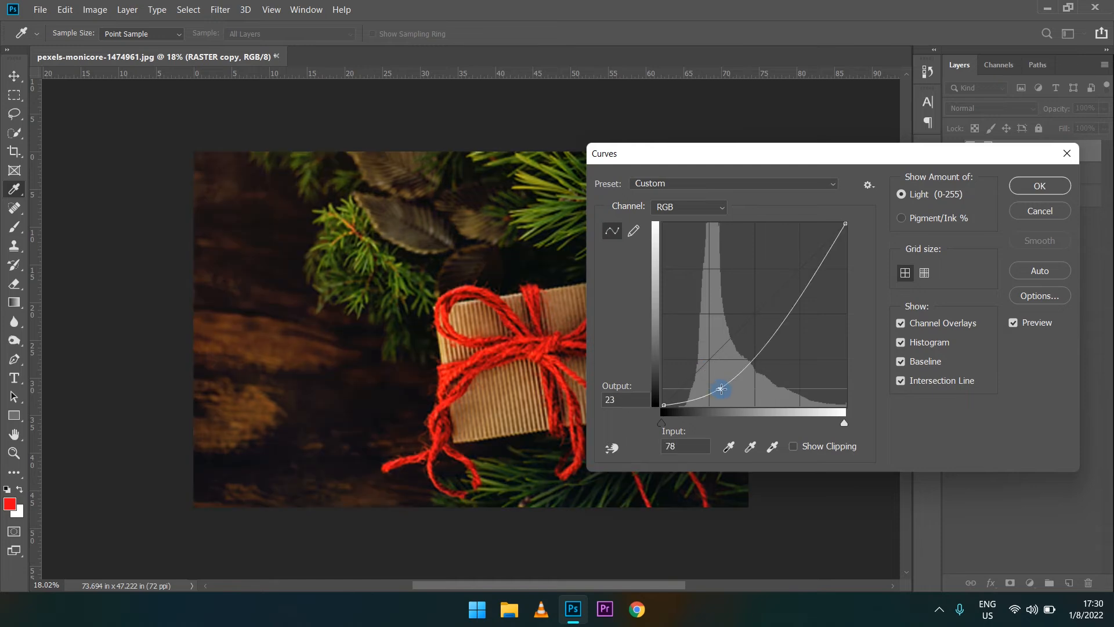
click(1023, 185)
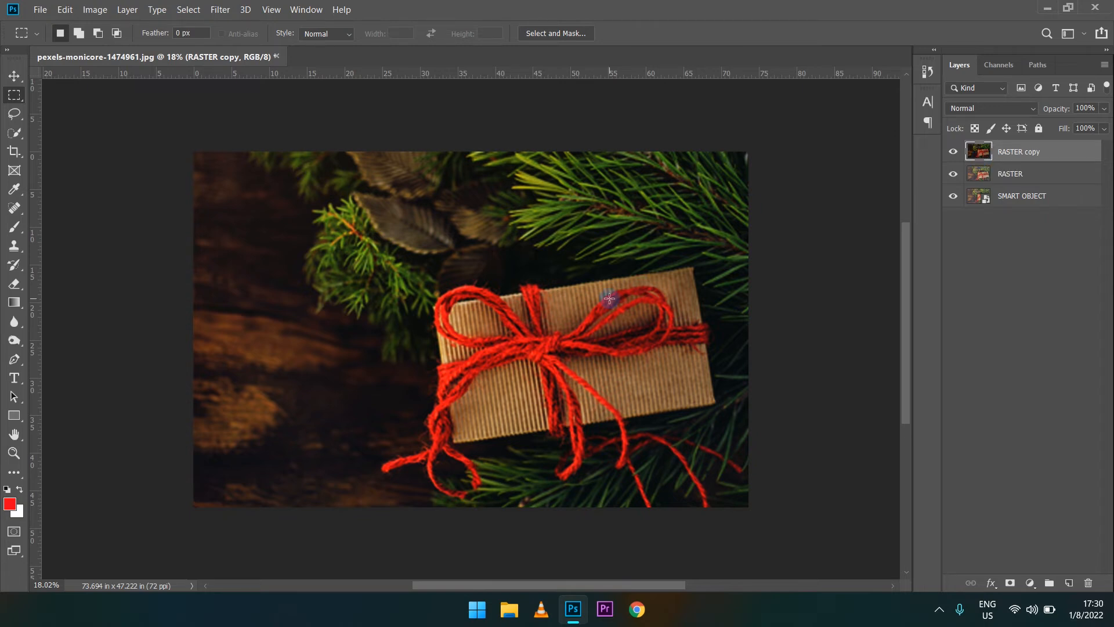
Hide the RASTER and RASTER copy layers and select the SMART OBJECT layer.
click(990, 176)
click(953, 174)
click(1009, 200)
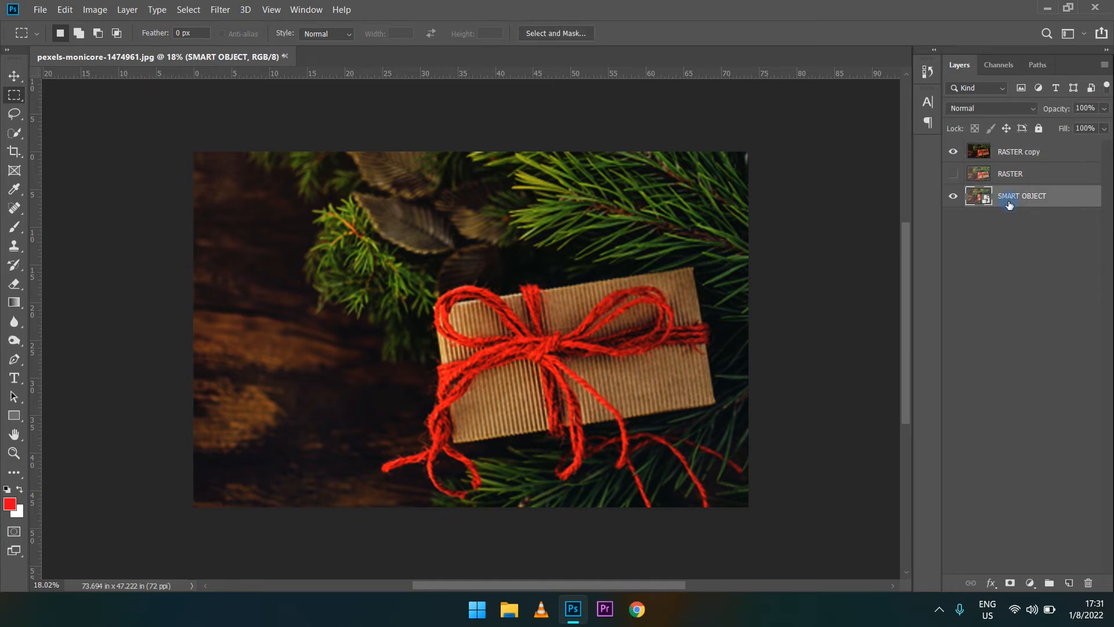
click(953, 151)
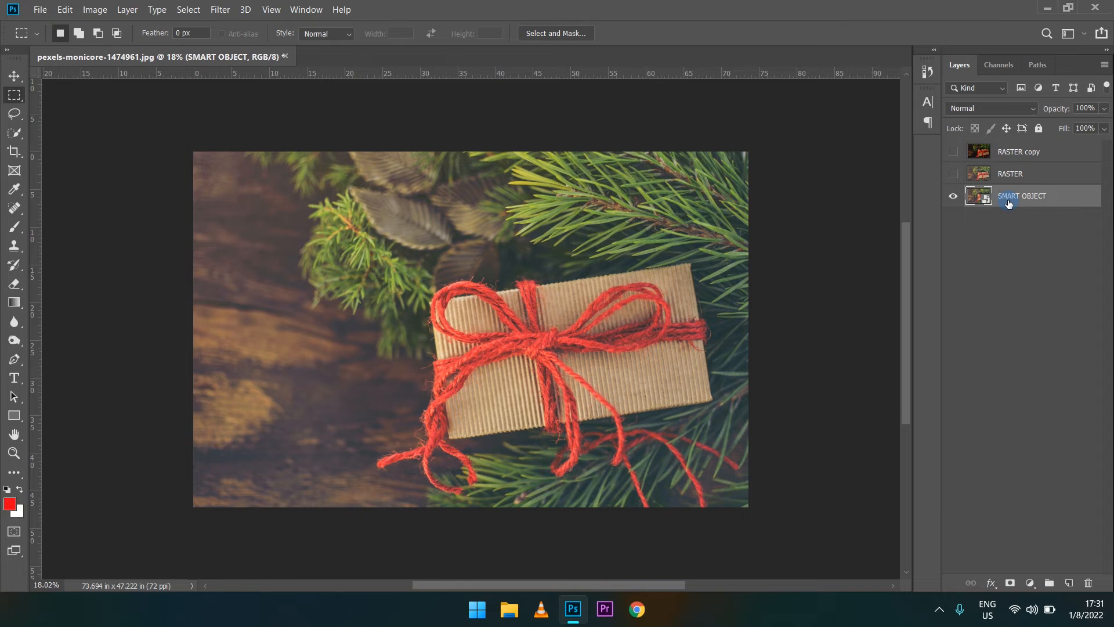
Darken the SMART OBJECT layer with a Curves adjustment of input 68 to output 20.
click(94, 10)
mouse_move(110, 45)
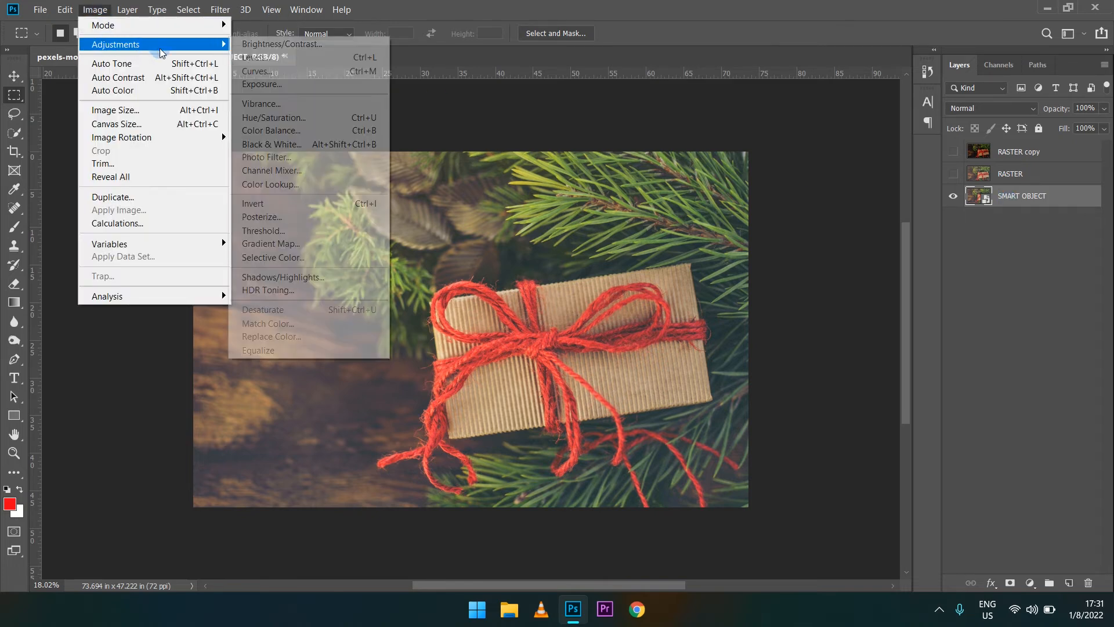
click(278, 72)
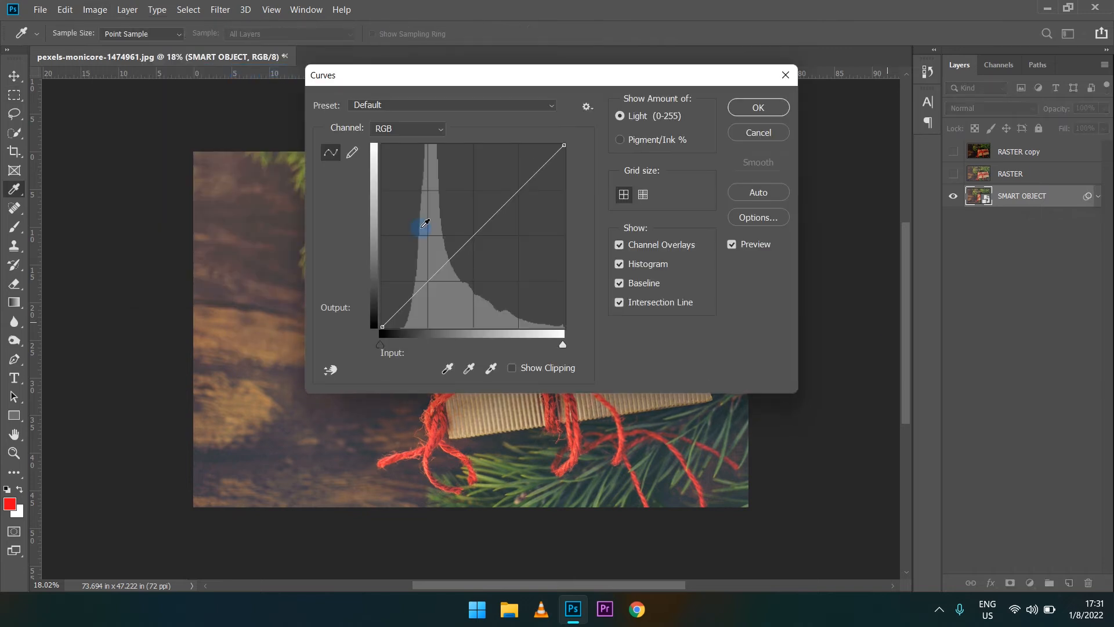
drag(431, 314, 434, 322)
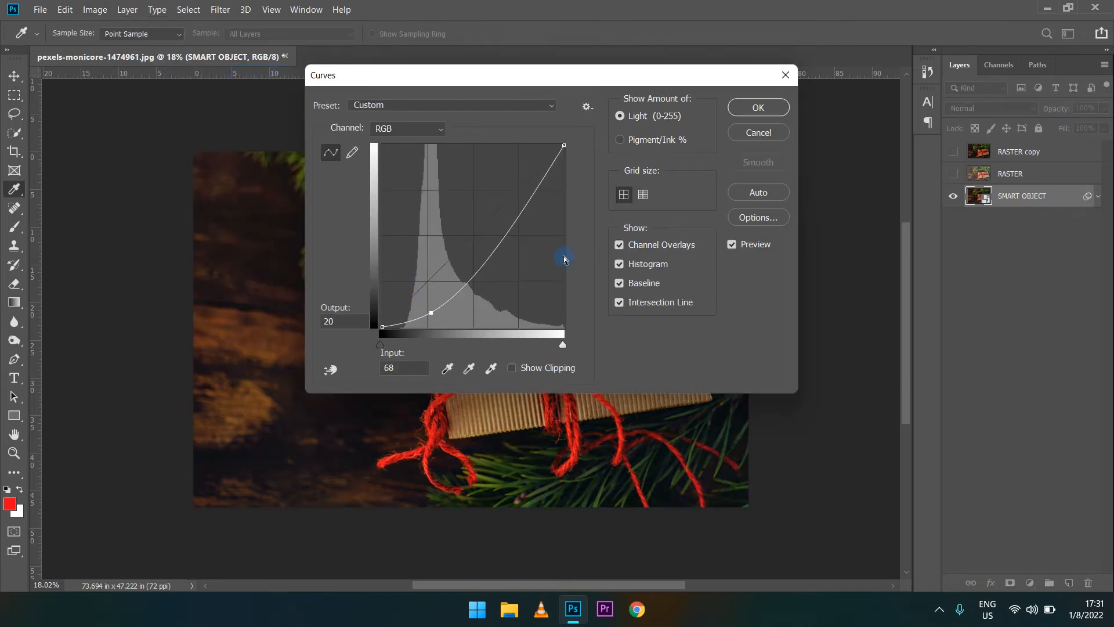
click(758, 107)
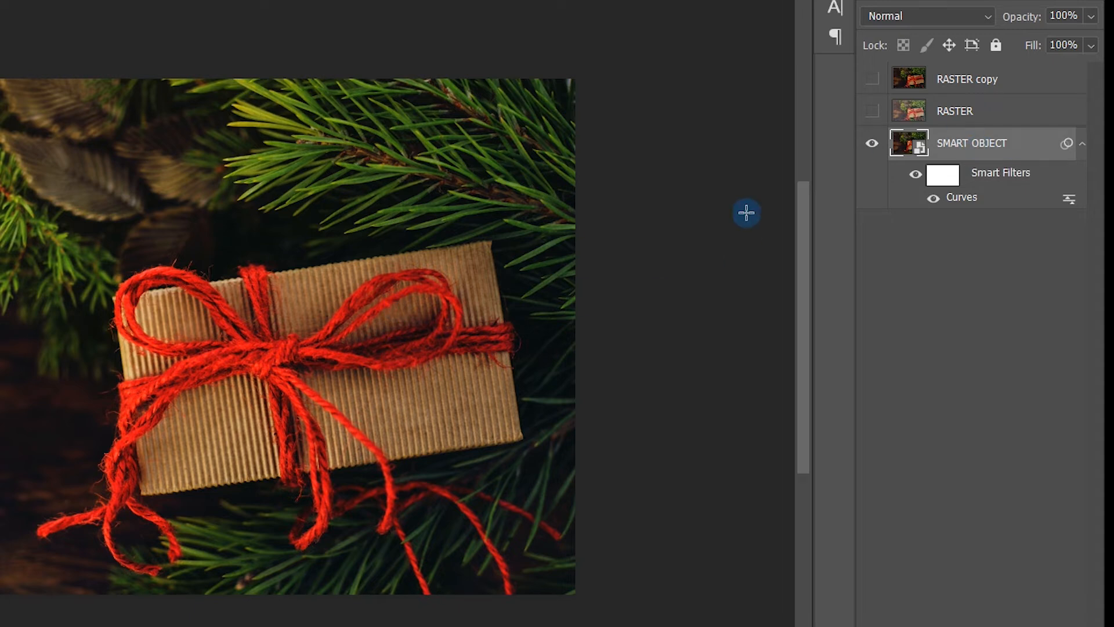
Inspect the source contents of the Curves-adjusted SMART OBJECT layer and close them.
double_click(910, 150)
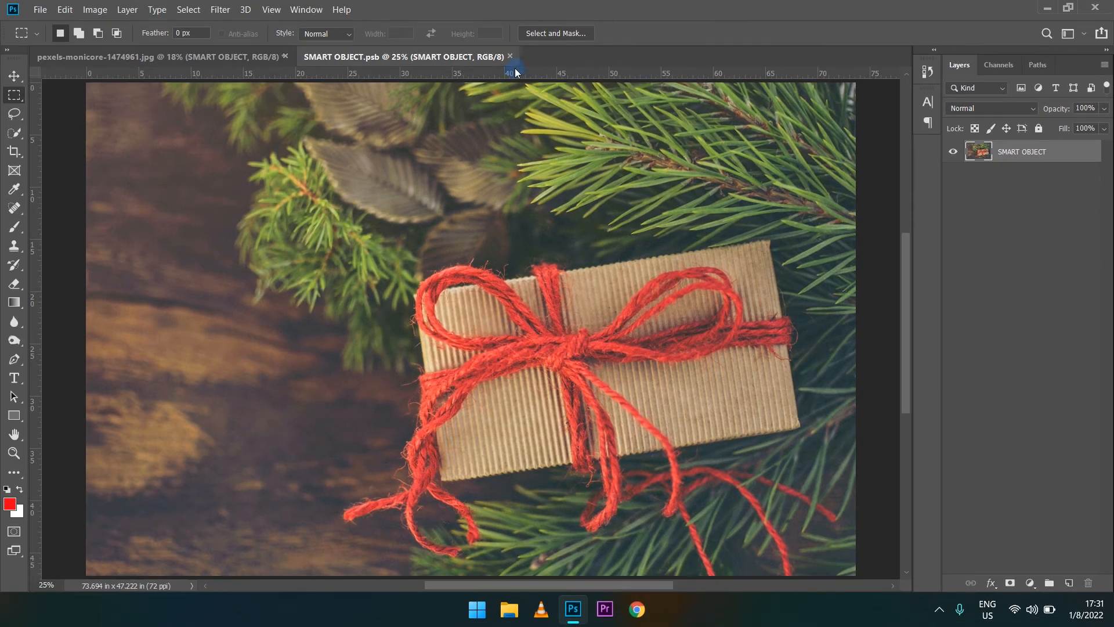
click(510, 55)
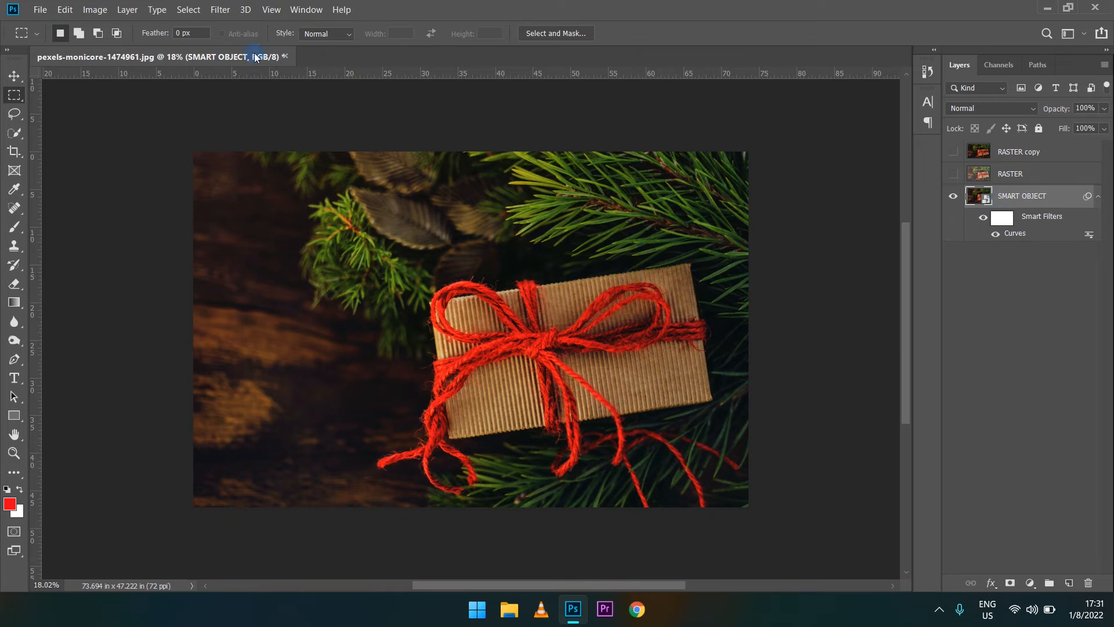
Apply the Blur filter to the SMART OBJECT layer.
click(214, 12)
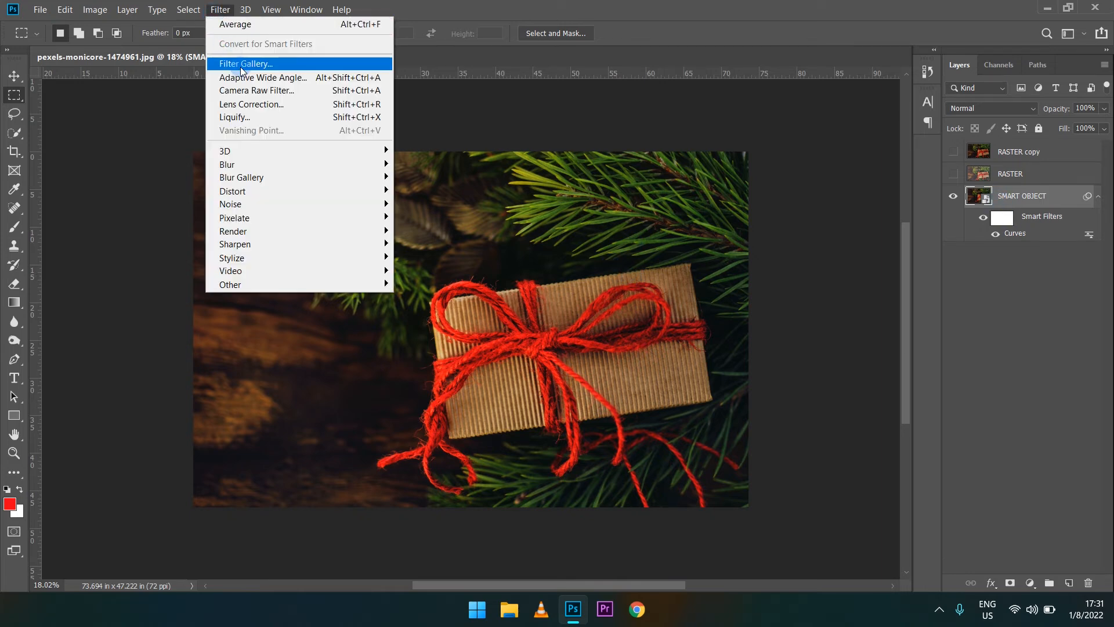
mouse_move(262, 166)
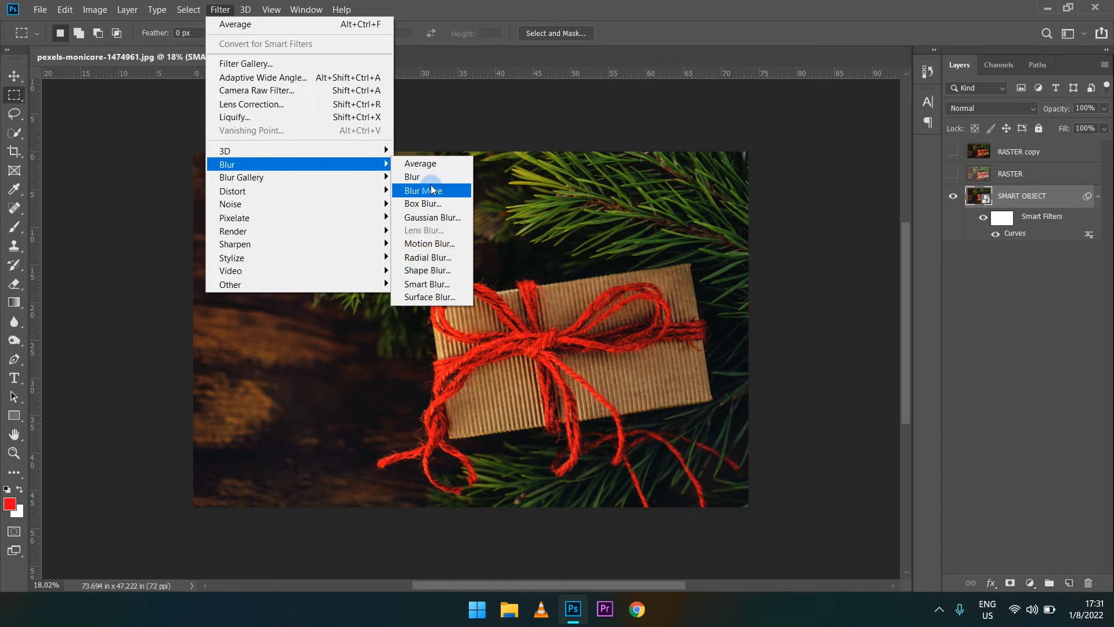
click(459, 187)
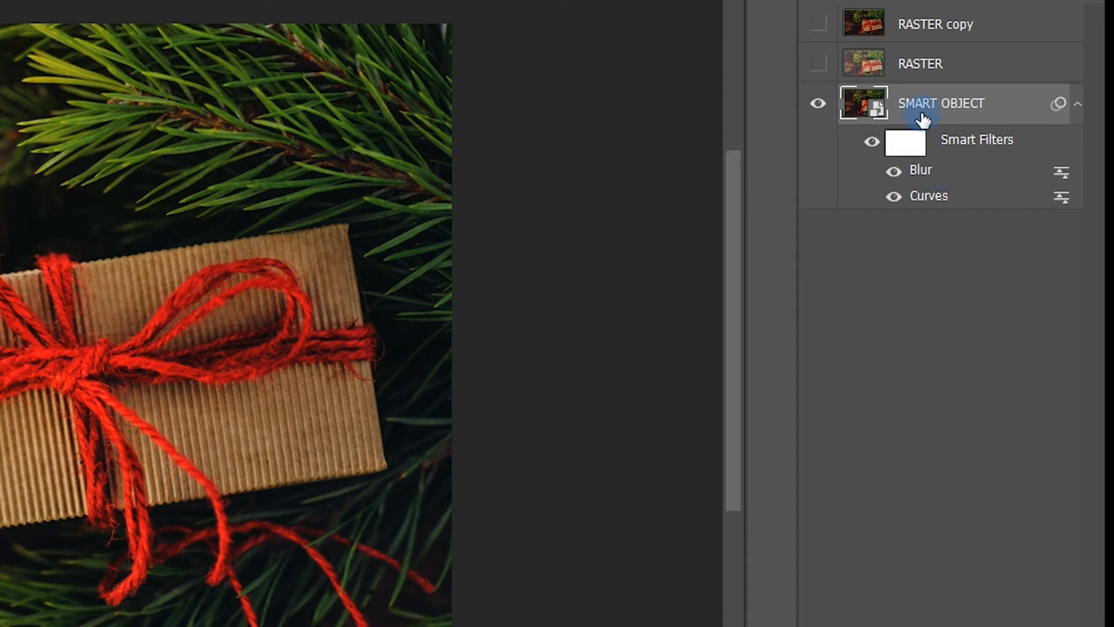
Compare the image with and without the Smart Filters, leave them hidden, and collapse the SMART OBJECT layer's filter list.
click(872, 142)
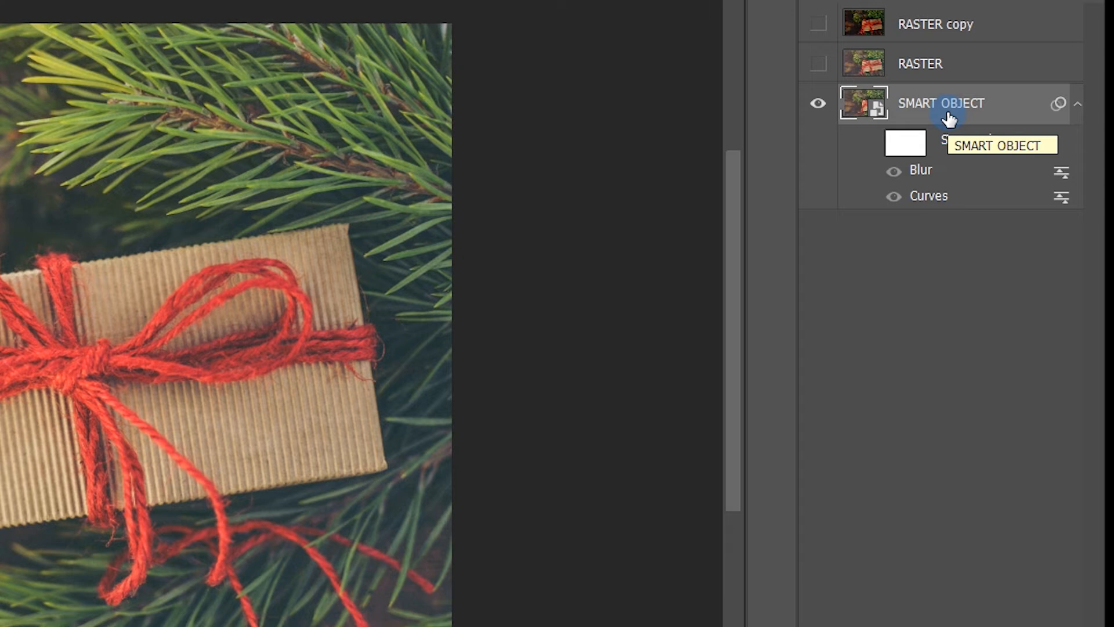
click(874, 144)
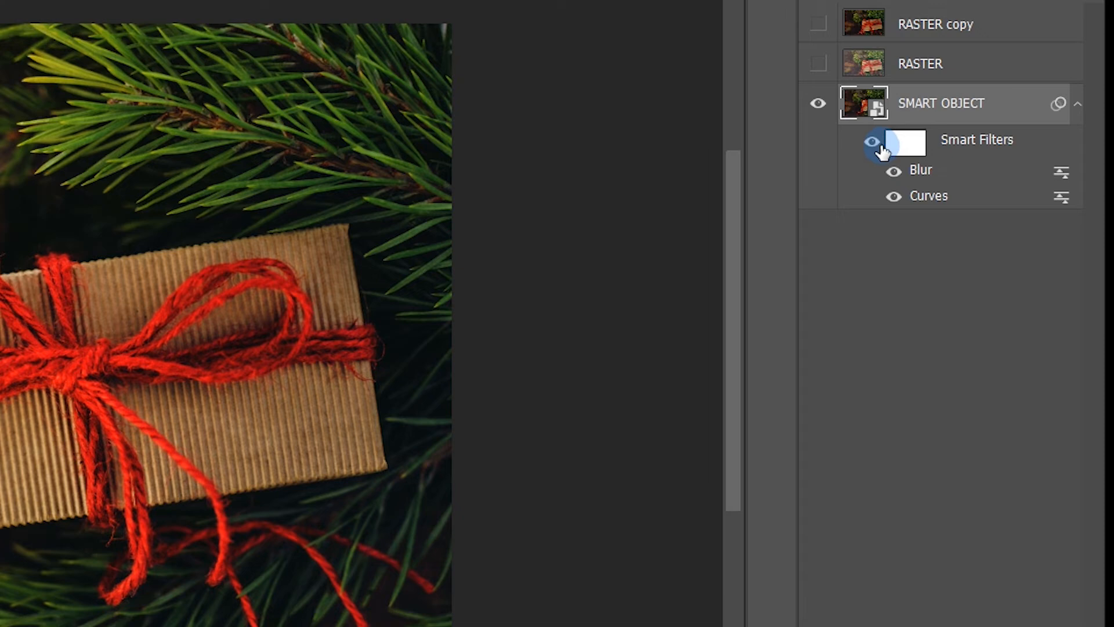
click(872, 145)
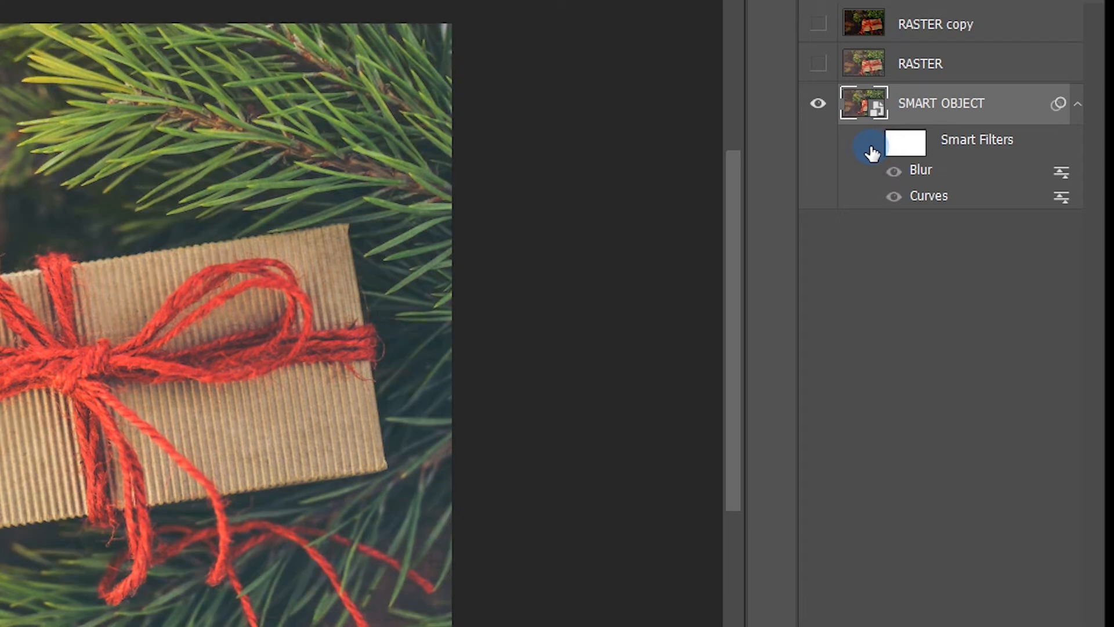
click(872, 152)
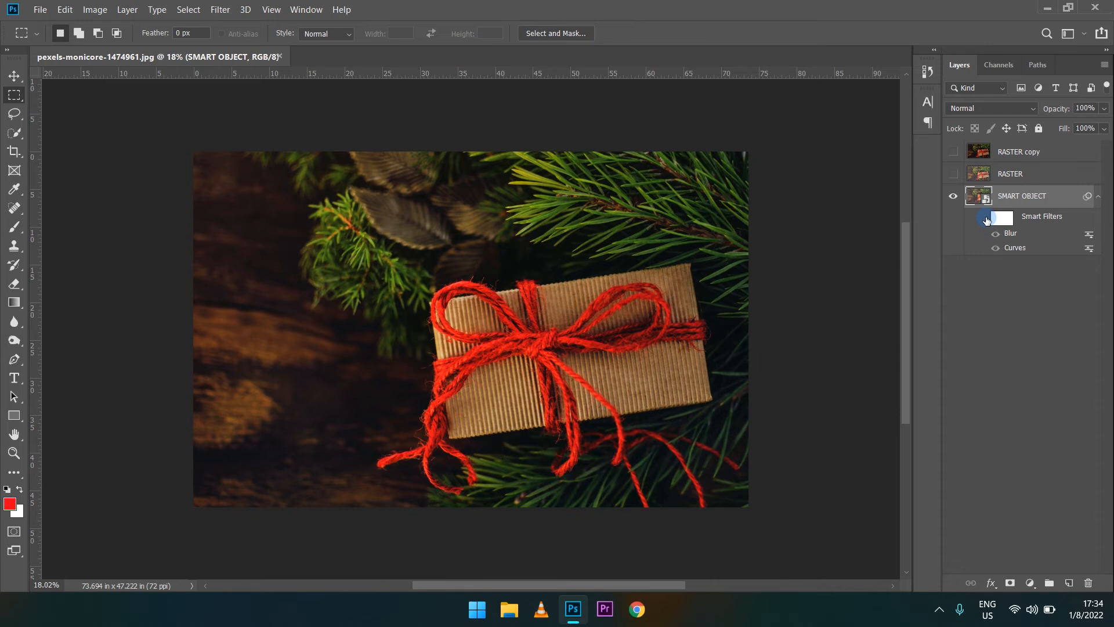
click(983, 218)
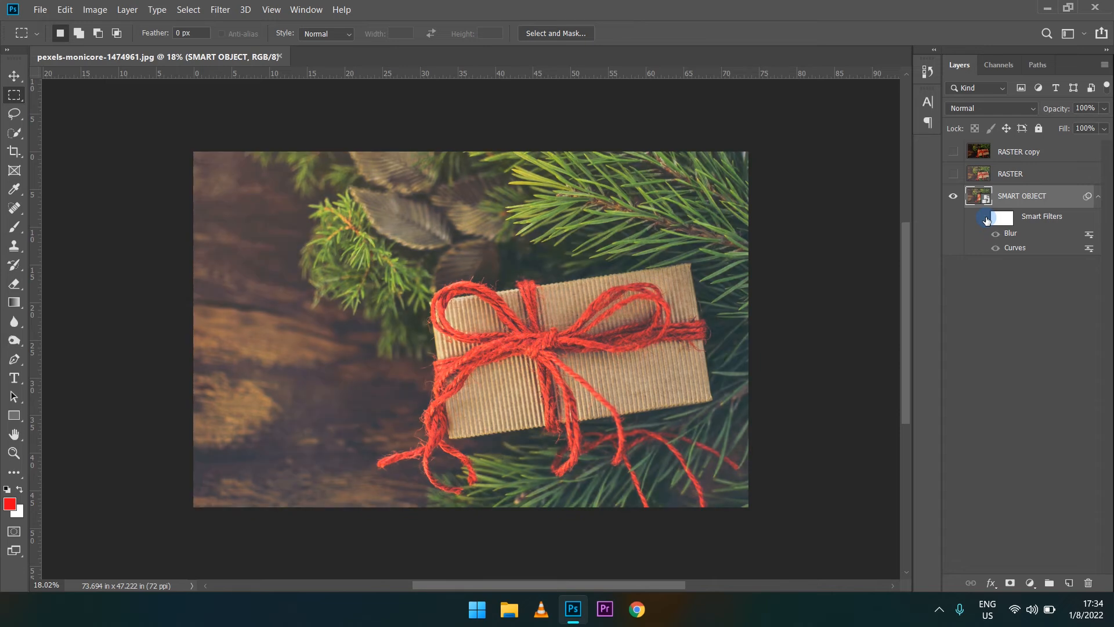
click(1100, 197)
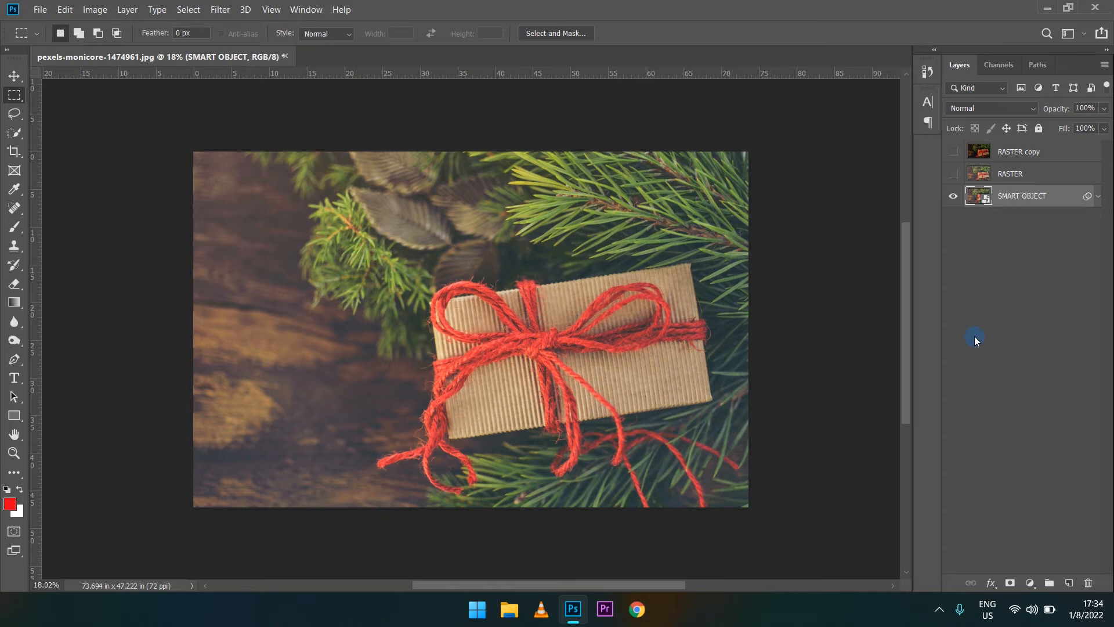
Try to paint directly on the SMART OBJECT layer with the Brush tool, and decline to rasterize it.
click(14, 226)
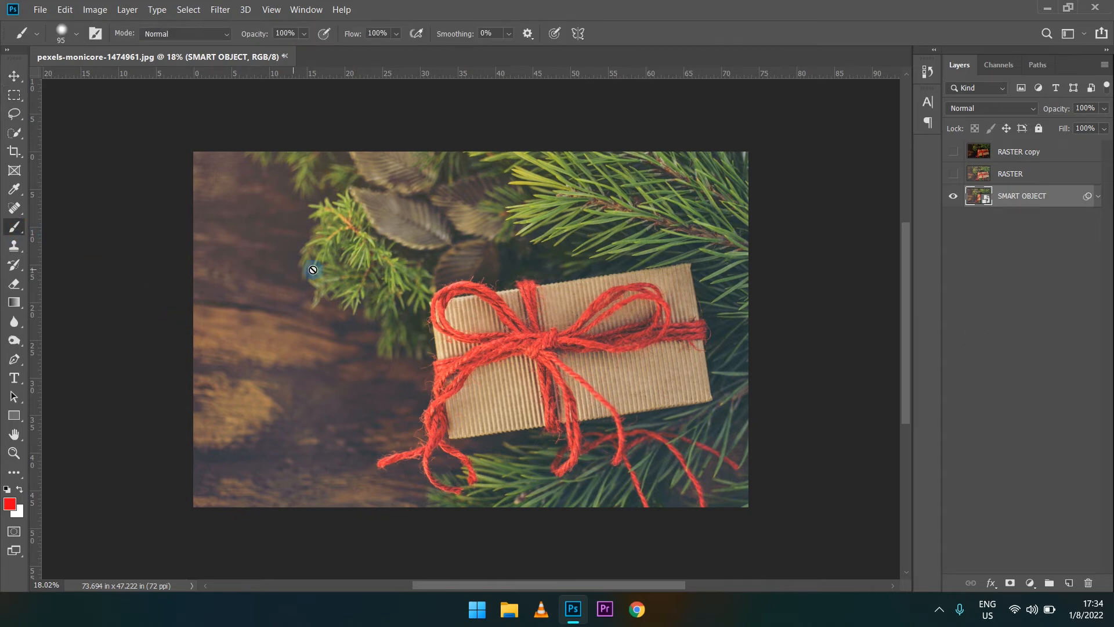
click(433, 258)
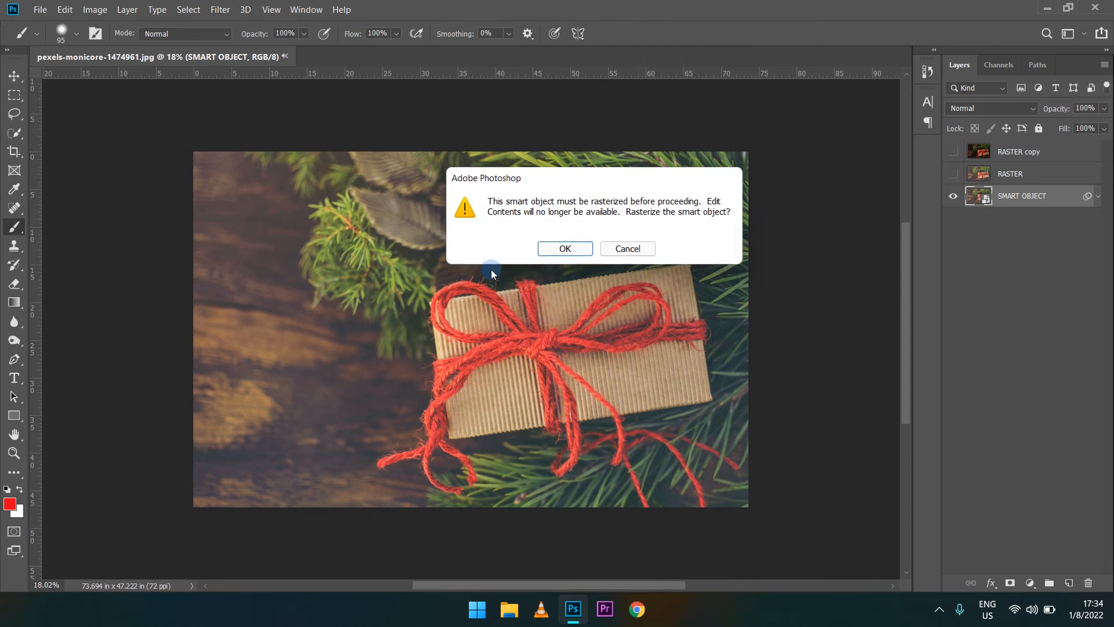
click(619, 254)
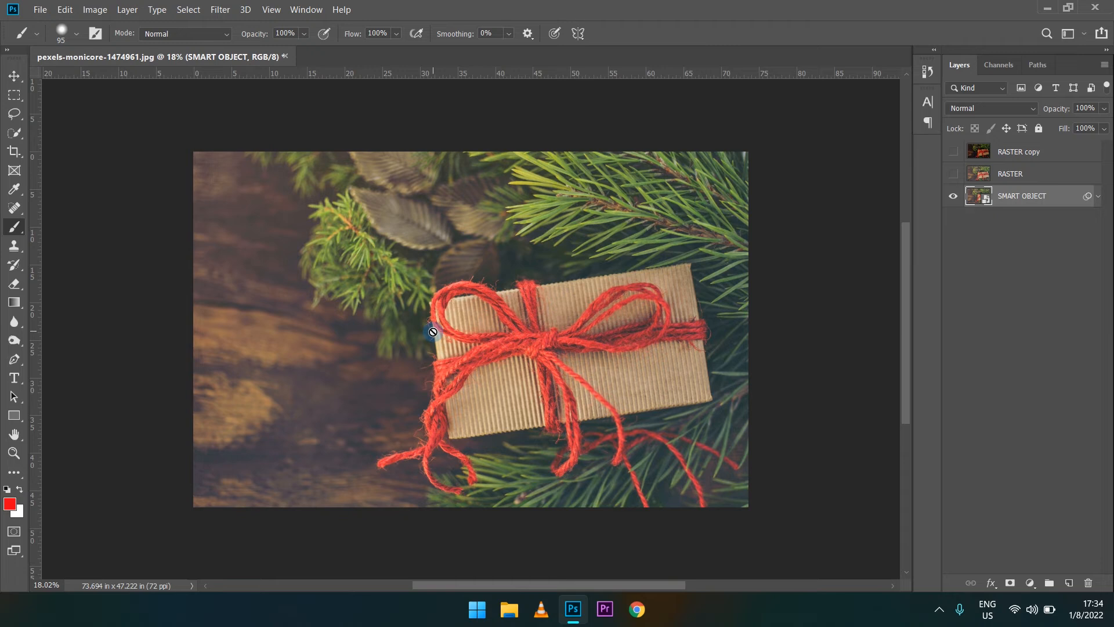
Open the SMART OBJECT layer's source contents, paint a freehand red stroke over the leaves and gift box, and save them.
double_click(988, 199)
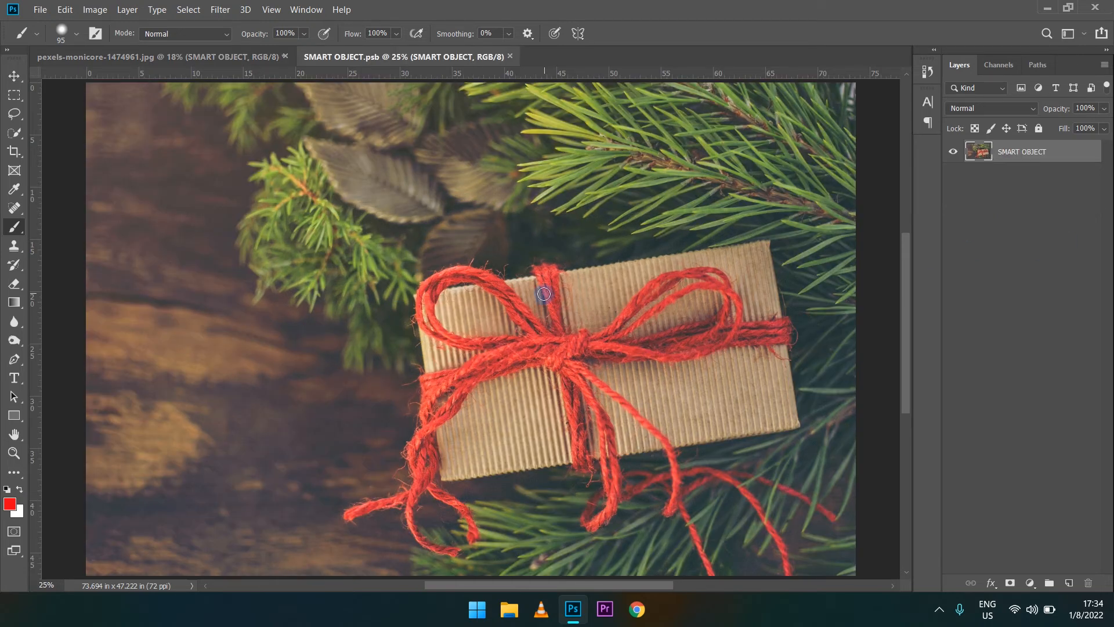
mouse_move(392, 192)
mouse_down()
mouse_move(354, 302)
mouse_move(546, 216)
mouse_move(499, 364)
mouse_up()
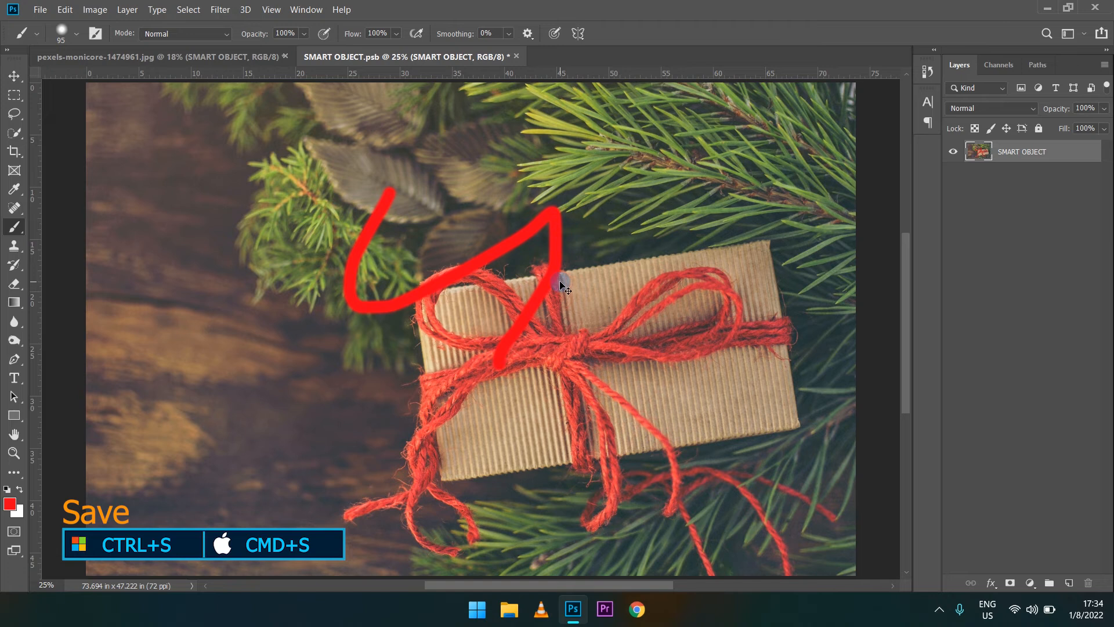
key(ctrl+s)
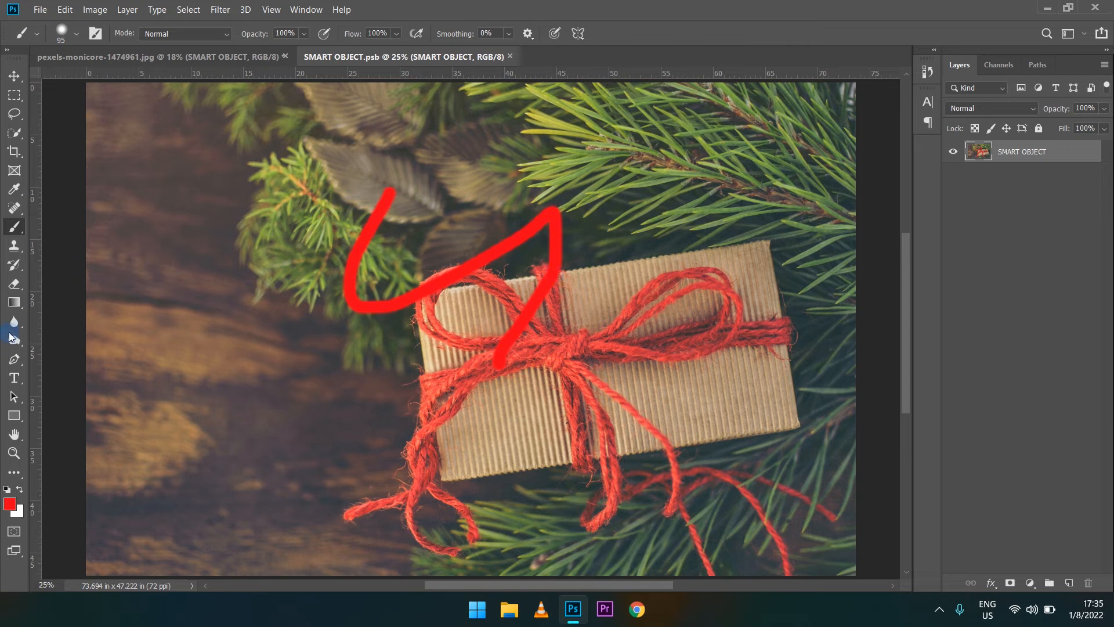
Return to the main pexels-monicore-1474961.jpg document and undo the smart object's update with the red stroke.
click(226, 56)
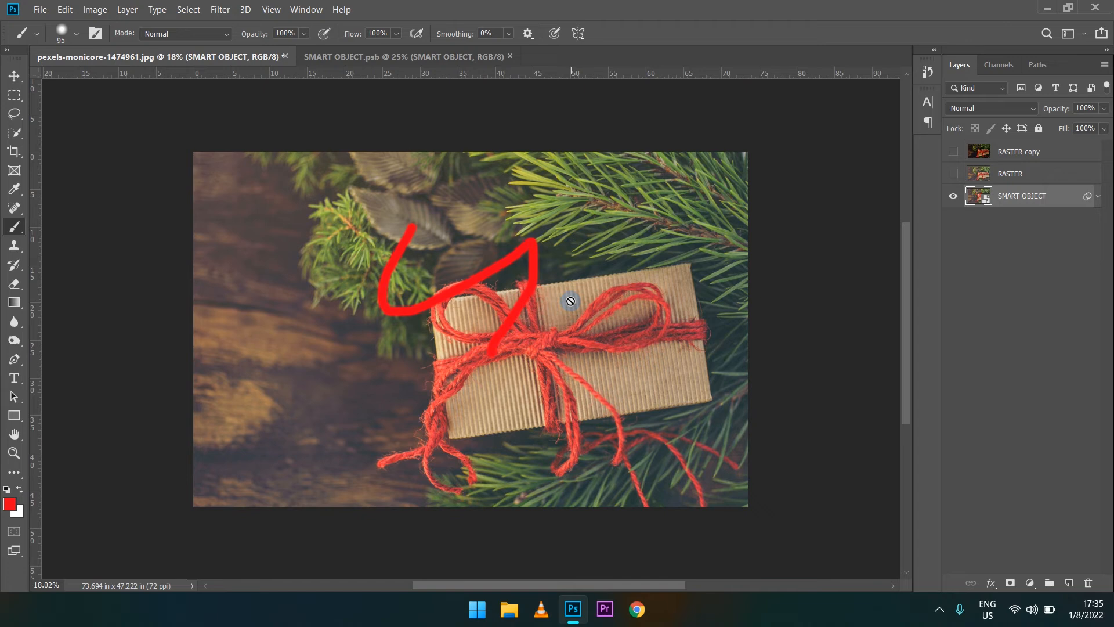
key(ctrl+z)
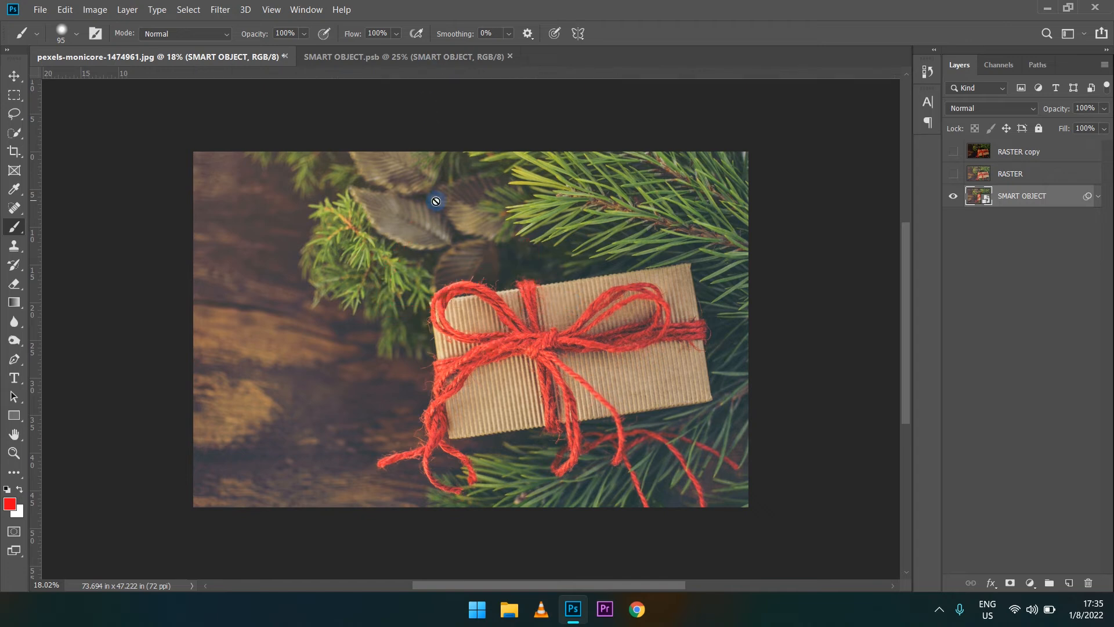
Undo the red brush stroke inside SMART OBJECT.psb and return to the main pexels-monicore-1474961.jpg document.
click(408, 58)
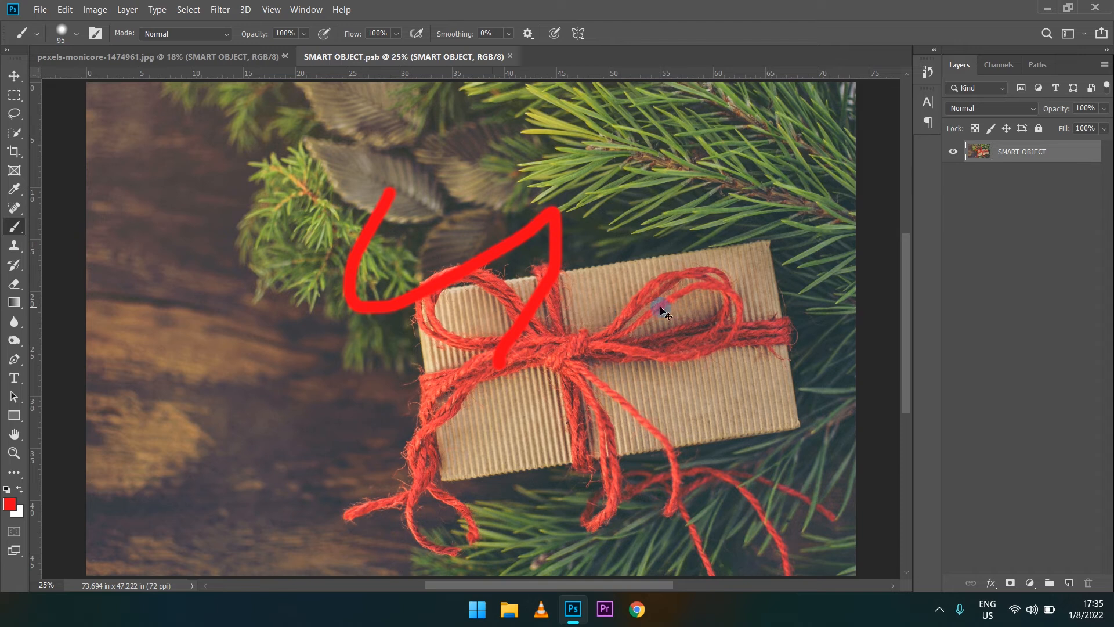
key(ctrl+z)
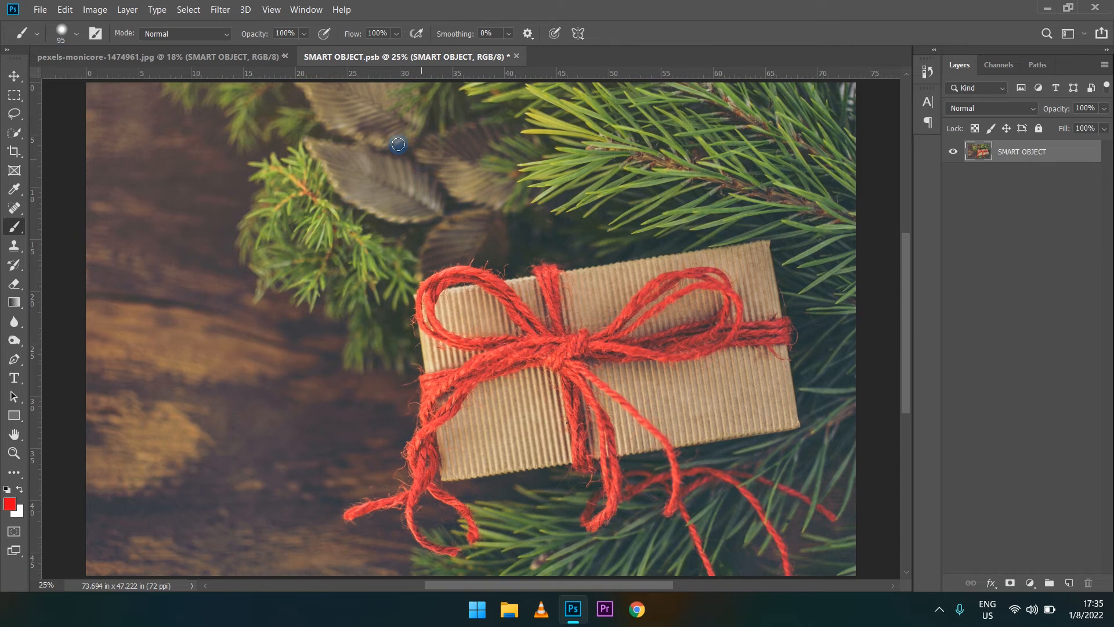
click(237, 58)
click(417, 60)
click(166, 57)
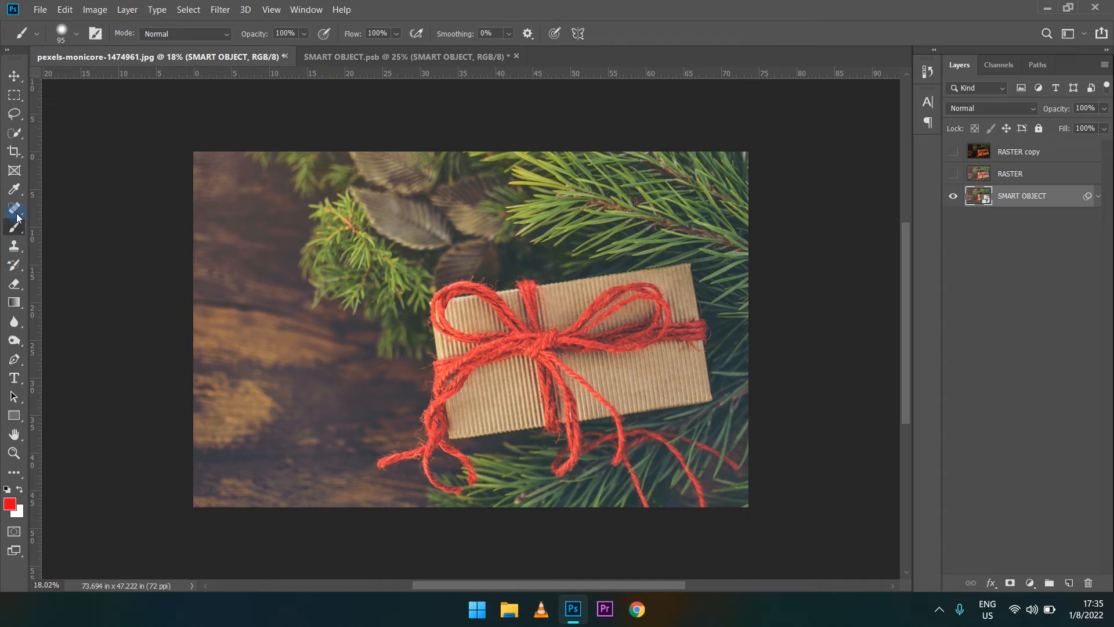
Try to erase directly on the SMART OBJECT layer with the Eraser tool, and decline to rasterize it.
click(14, 284)
click(538, 255)
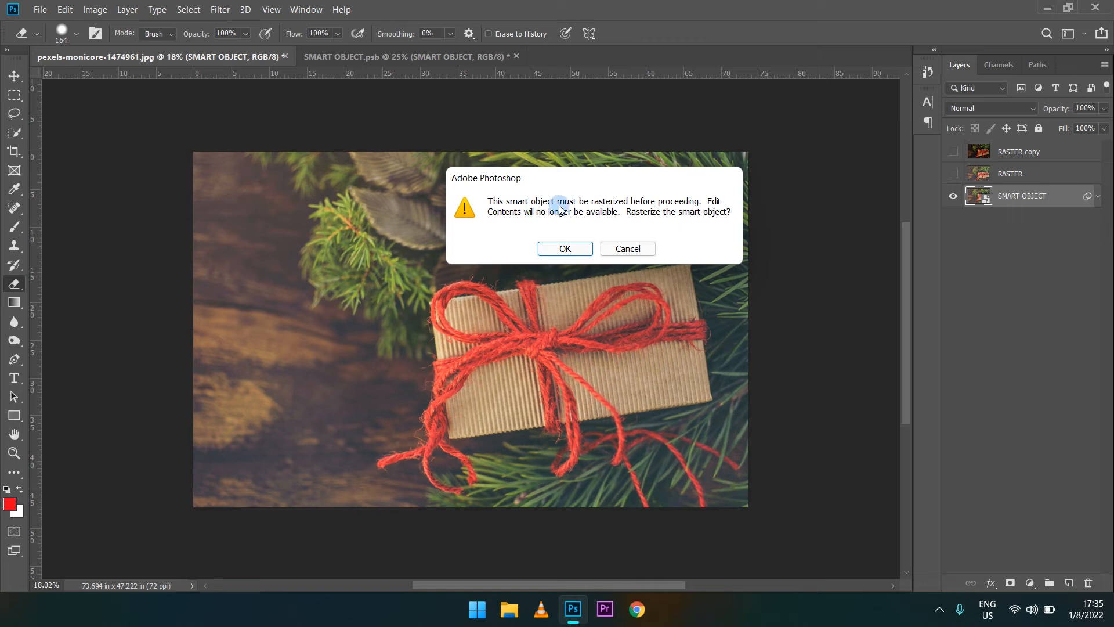
click(633, 248)
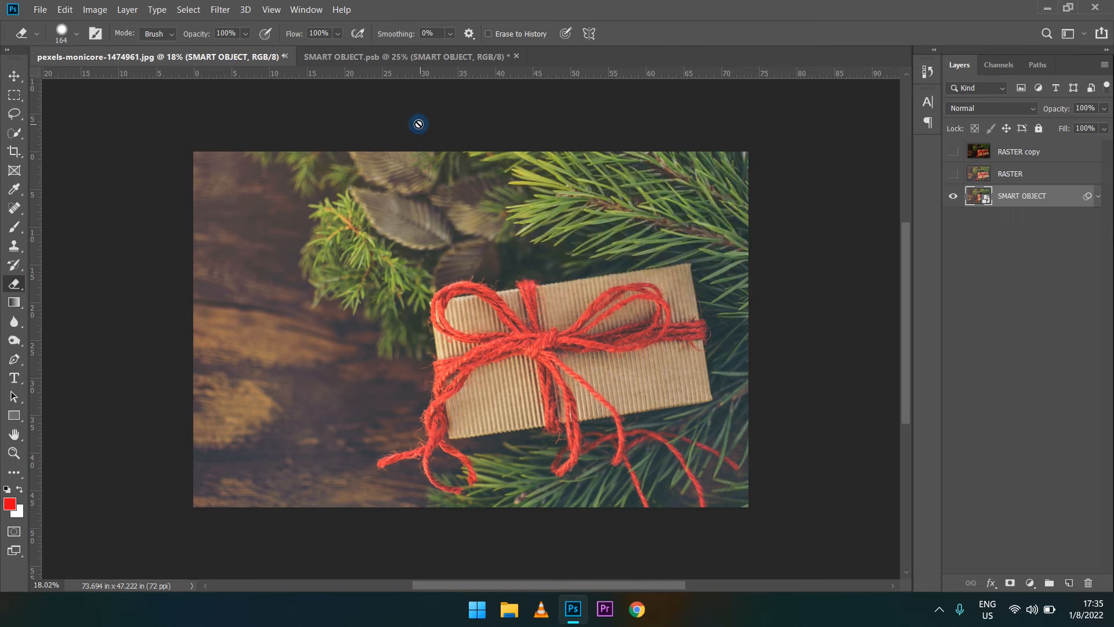
Try to move a rectangular selection over the leaves and gift box on the SMART OBJECT layer, and deselect it.
click(15, 95)
drag(411, 199, 645, 365)
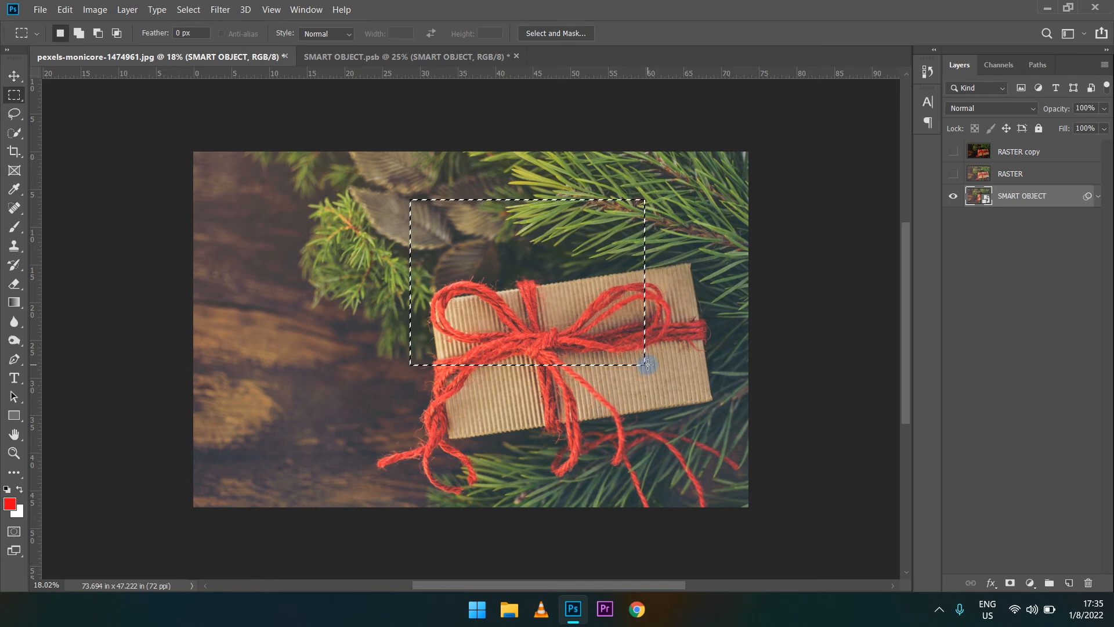
click(13, 76)
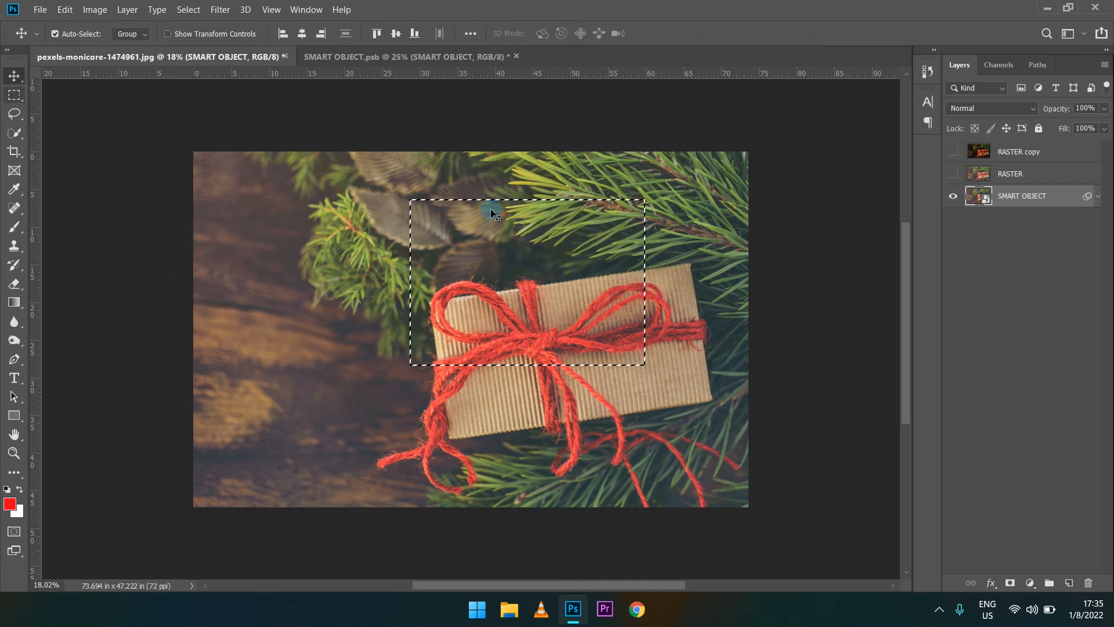
mouse_move(505, 254)
mouse_down()
mouse_move(582, 267)
mouse_move(463, 324)
mouse_move(511, 238)
mouse_move(525, 259)
mouse_move(509, 262)
mouse_up()
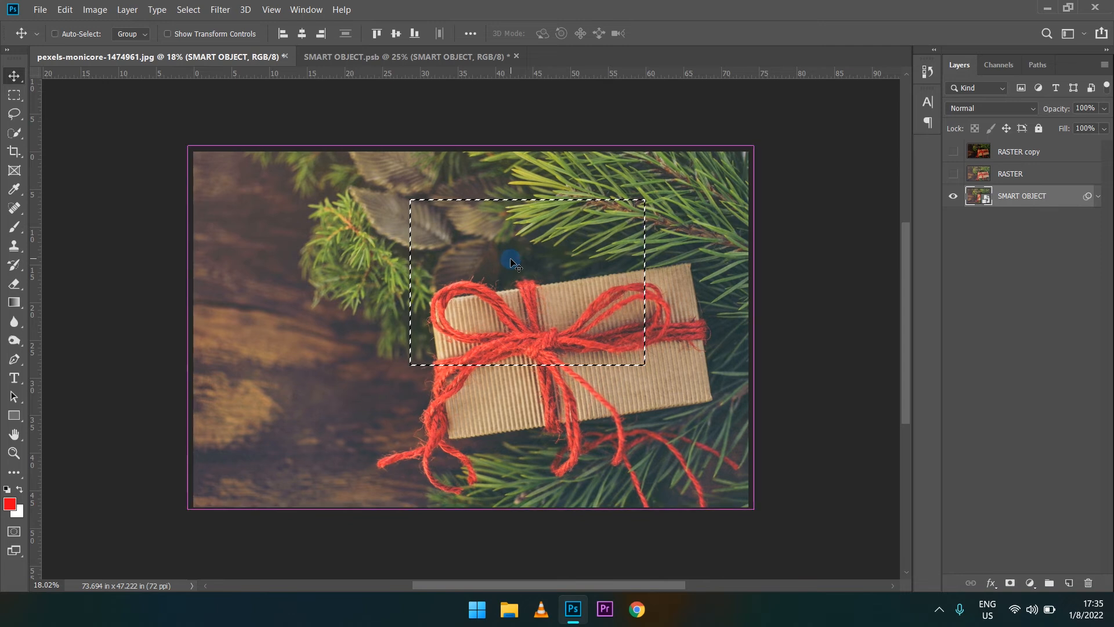
key(ctrl+d)
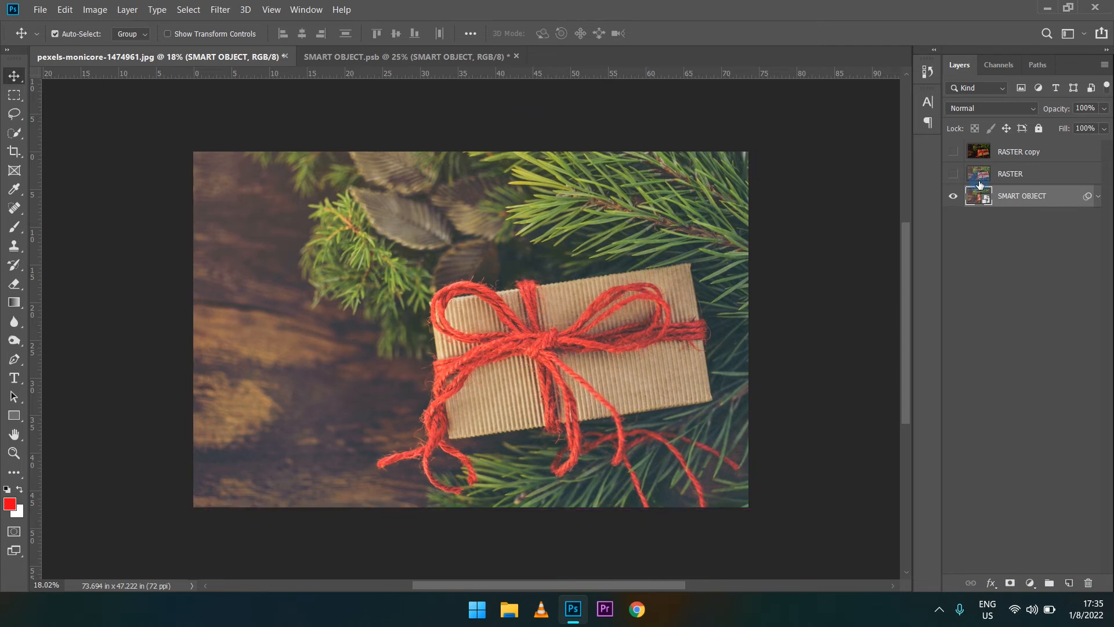
Open the SMART OBJECT layer's source contents, move a rectangular selection of the leaves and gift box diagonally down to the right, and deselect.
double_click(987, 197)
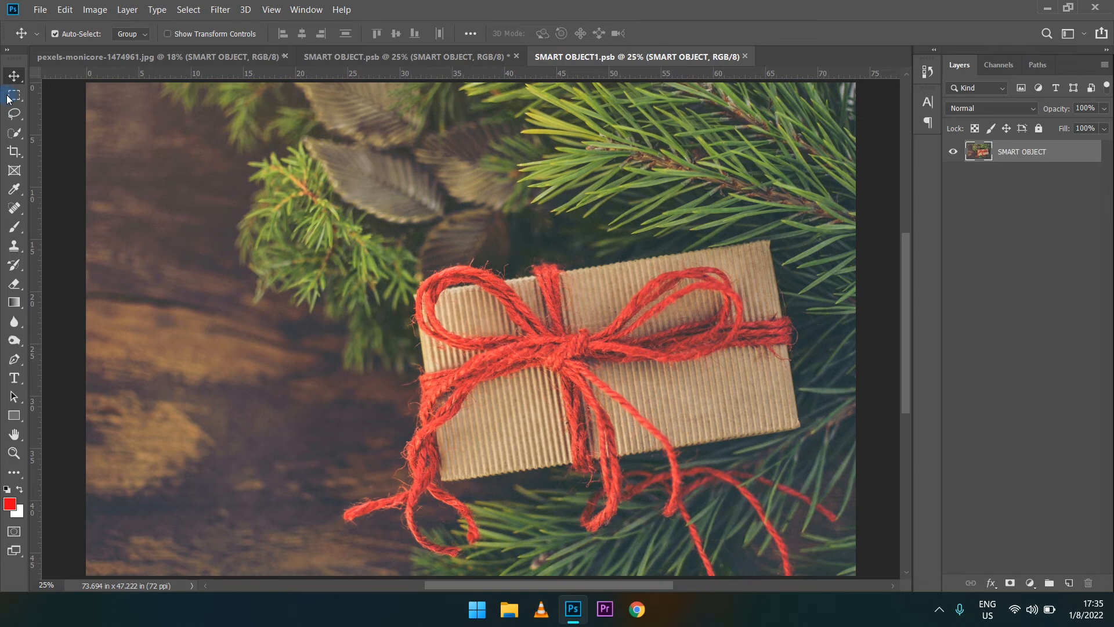
click(14, 94)
drag(300, 148, 610, 388)
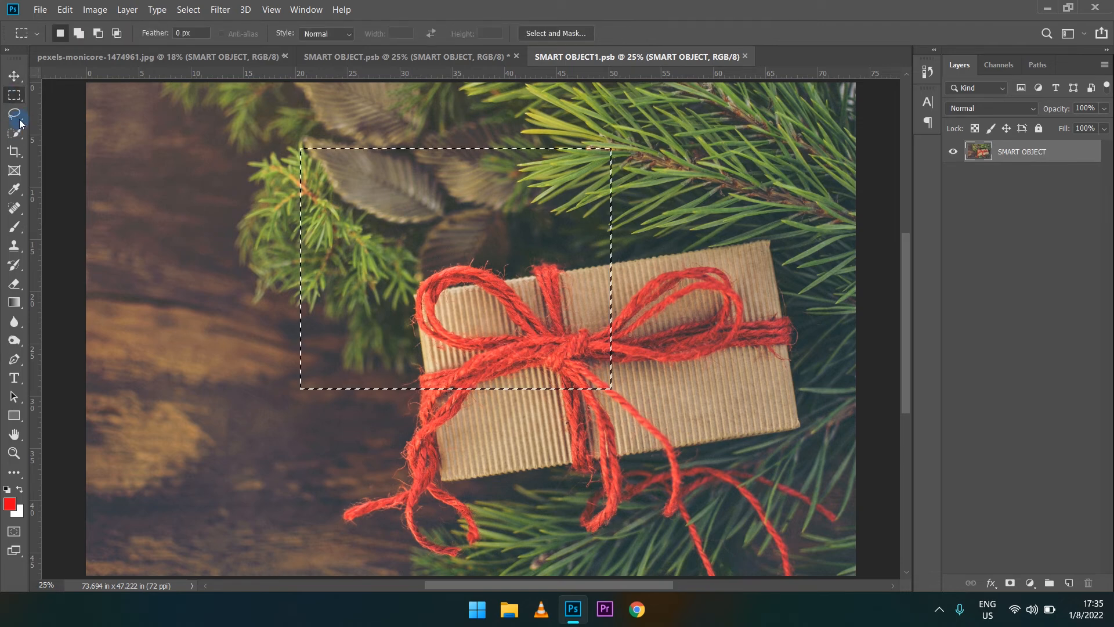
click(14, 75)
drag(304, 319, 501, 315)
key(ctrl+d)
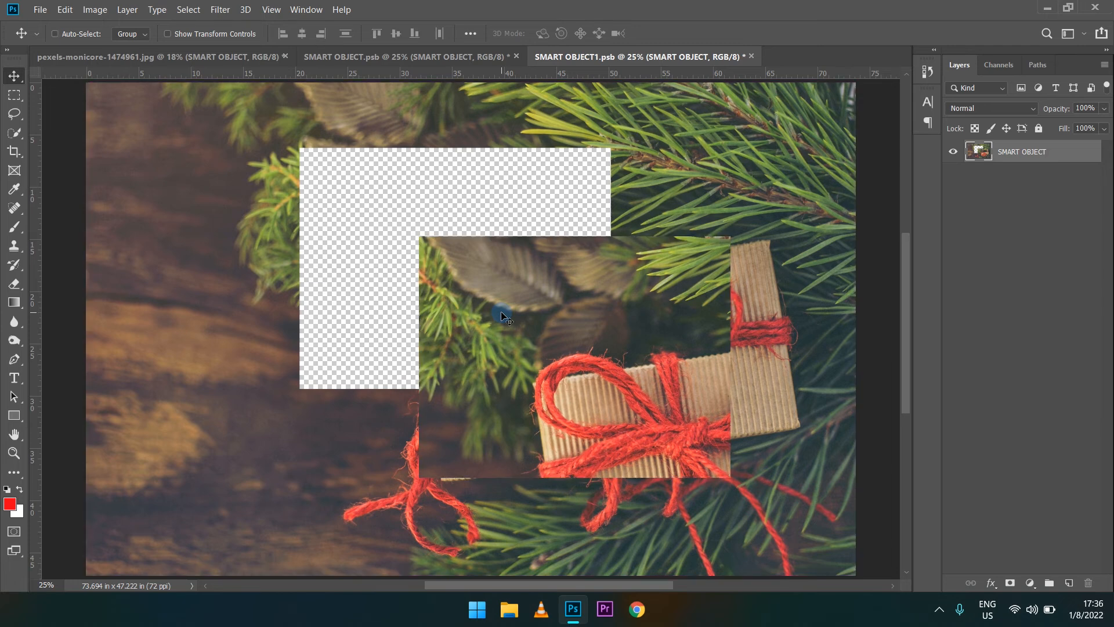
Undo the deselection and the move of the rectangular image area in SMART OBJECT1.psb.
key(ctrl+z)
key(ctrl+z)
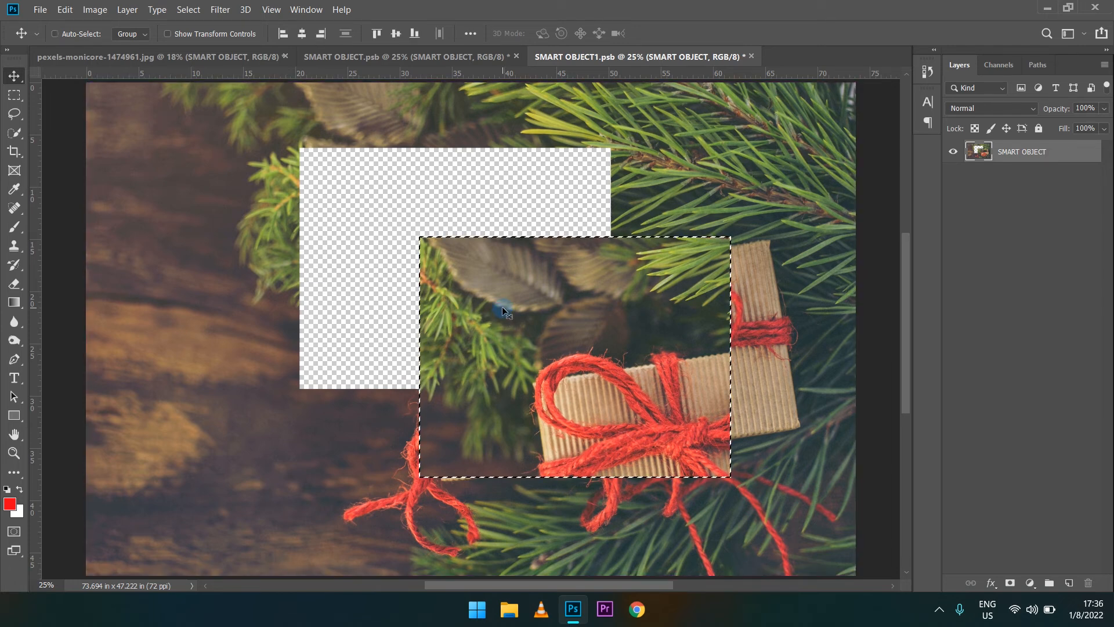
key(ctrl+z)
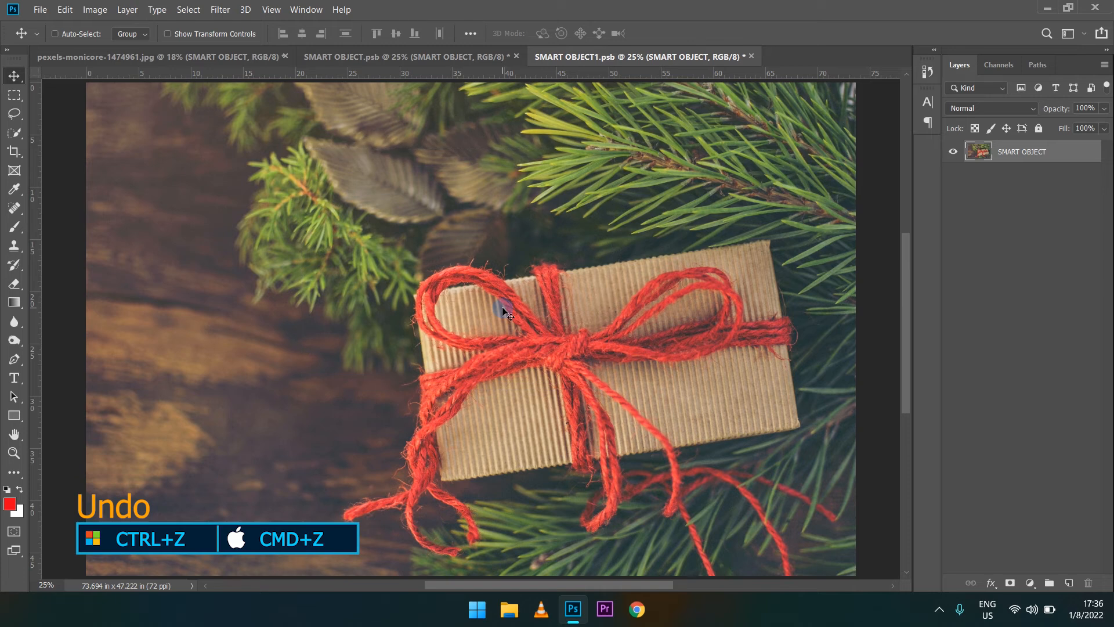
Close SMART OBJECT1.psb and SMART OBJECT.psb without saving their changes.
click(750, 58)
click(581, 239)
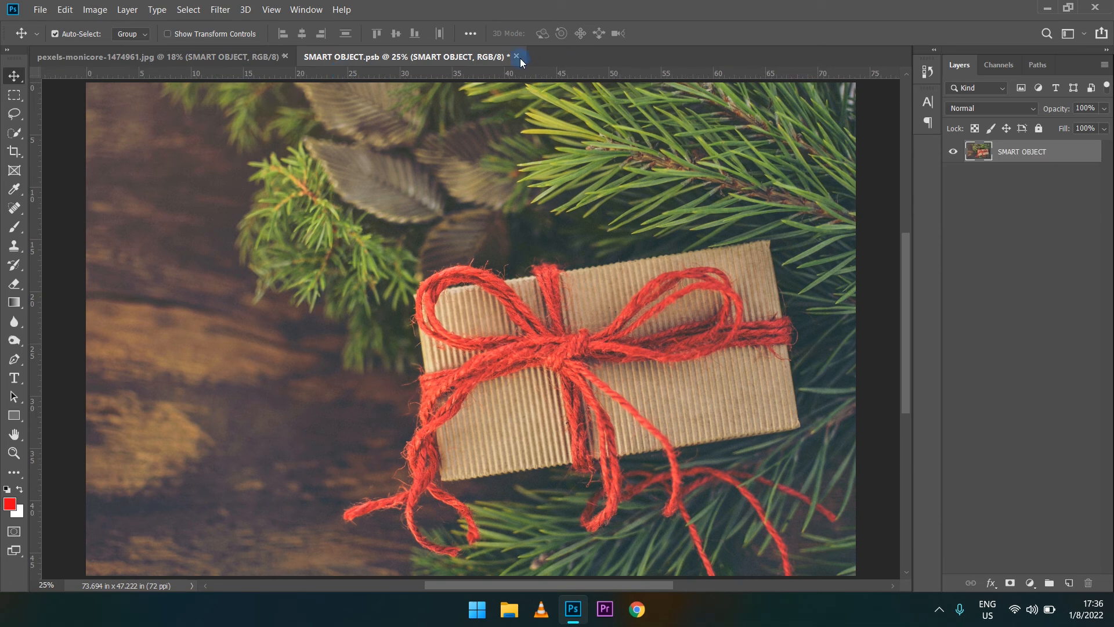
click(520, 58)
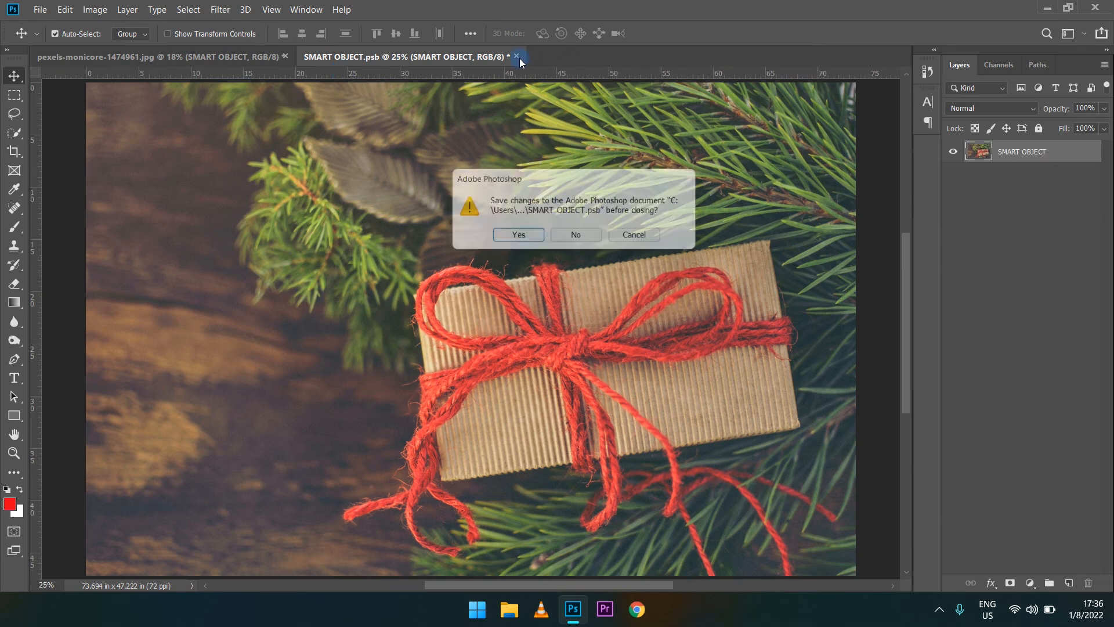
click(580, 239)
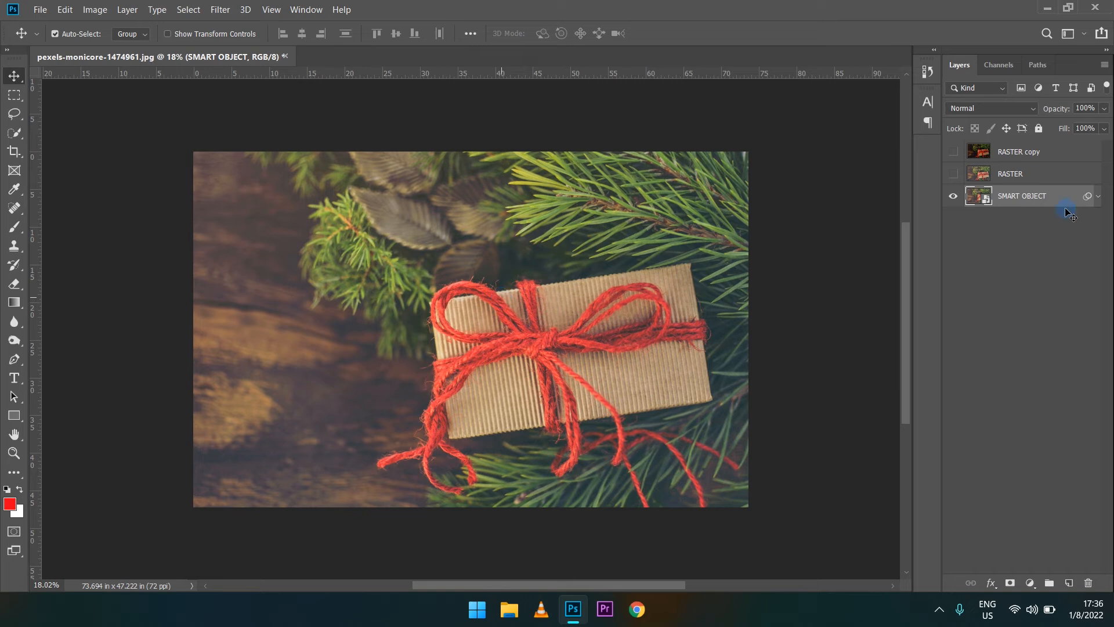
Open the SMART OBJECT layer's source contents, duplicate the image layer inside, and hide the original.
double_click(988, 200)
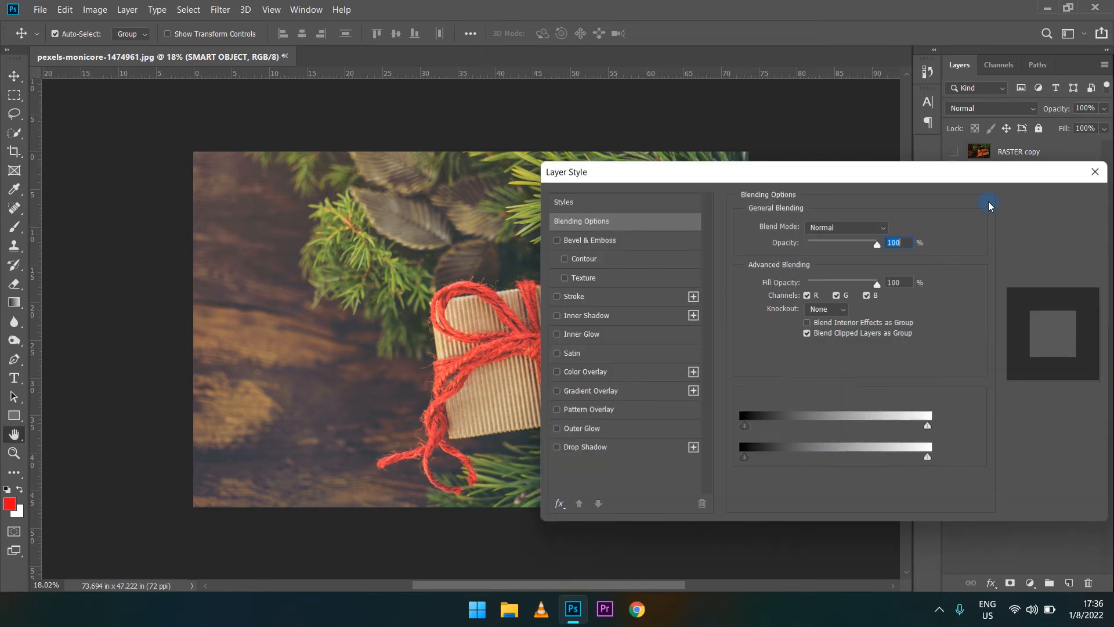
click(1014, 199)
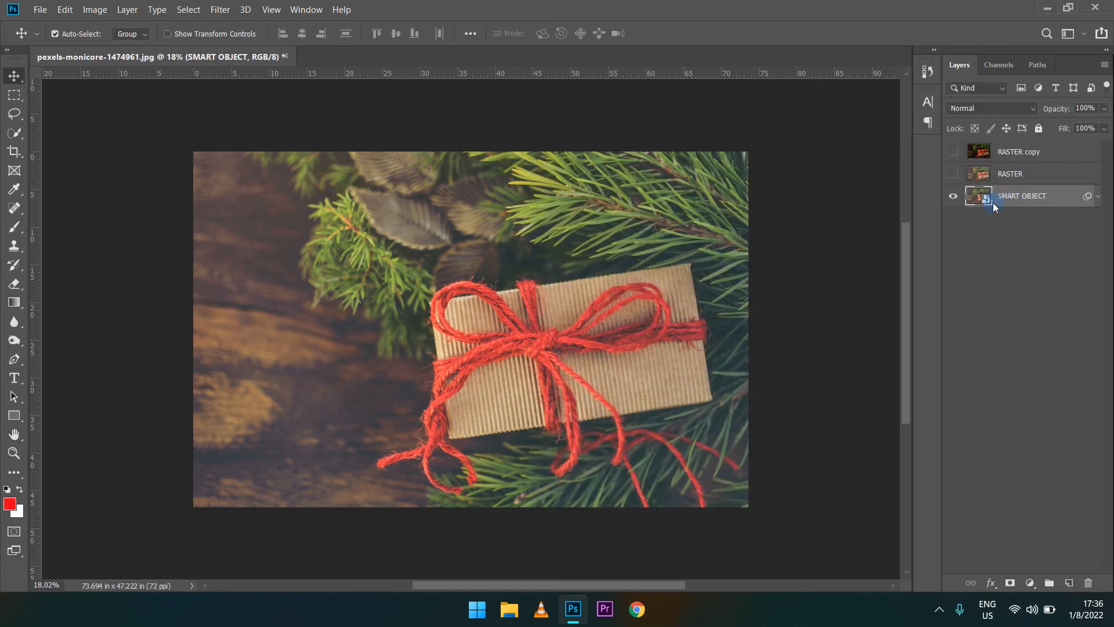
double_click(986, 199)
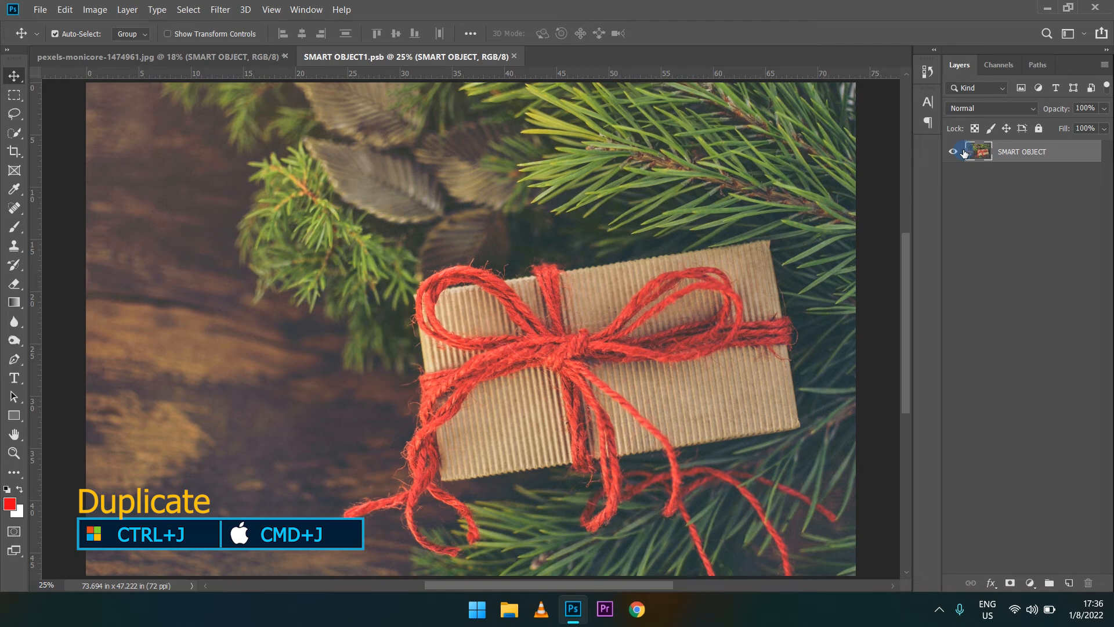
key(ctrl+j)
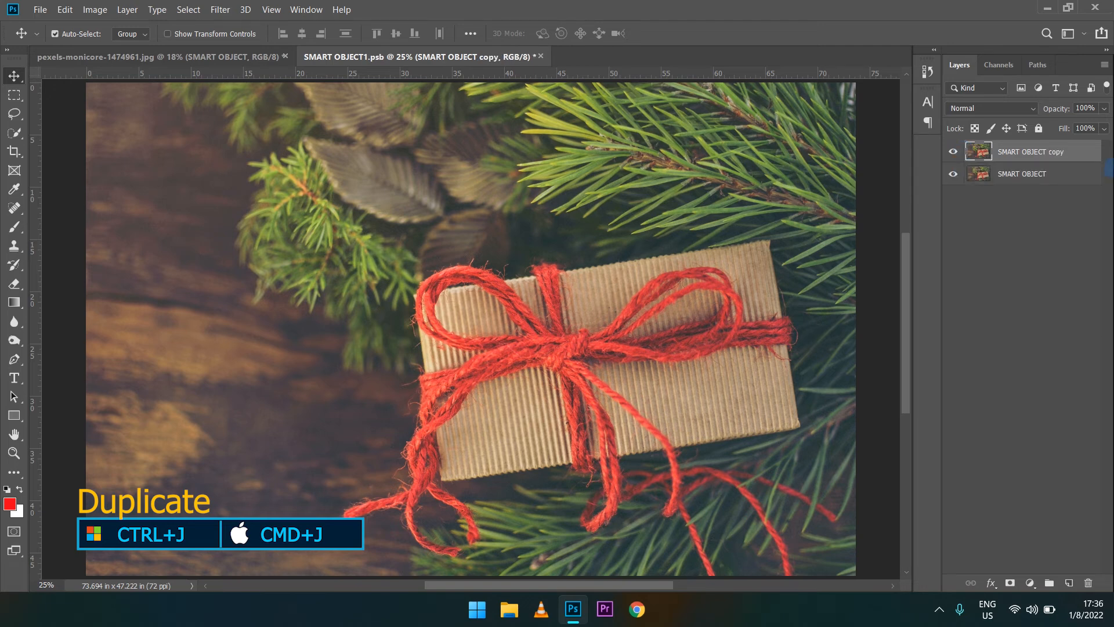
click(953, 173)
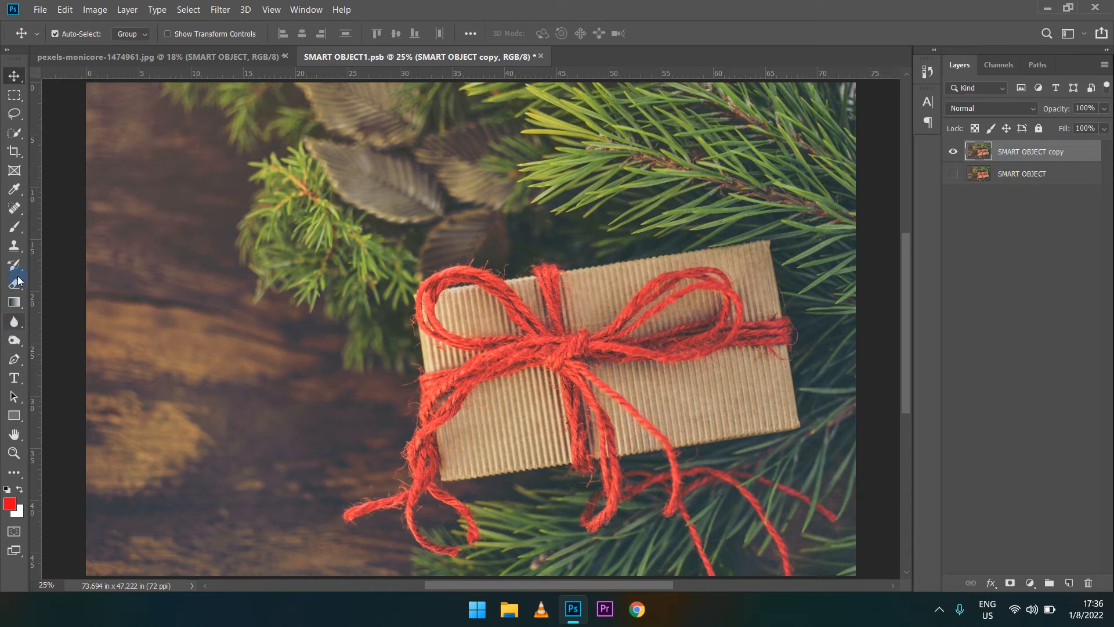
Paint a freehand red zigzag over the gift box on the SMART OBJECT copy layer, and save to update the main document.
click(14, 226)
mouse_move(656, 238)
mouse_down()
mouse_move(333, 403)
mouse_move(639, 308)
mouse_move(590, 416)
mouse_up()
key(ctrl+s)
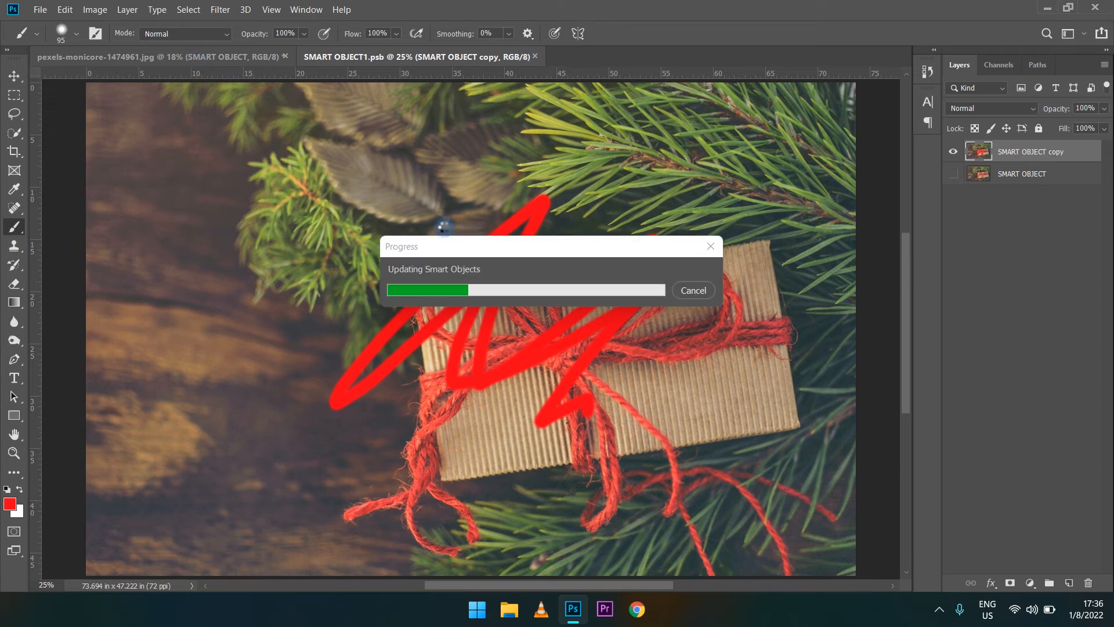
click(238, 56)
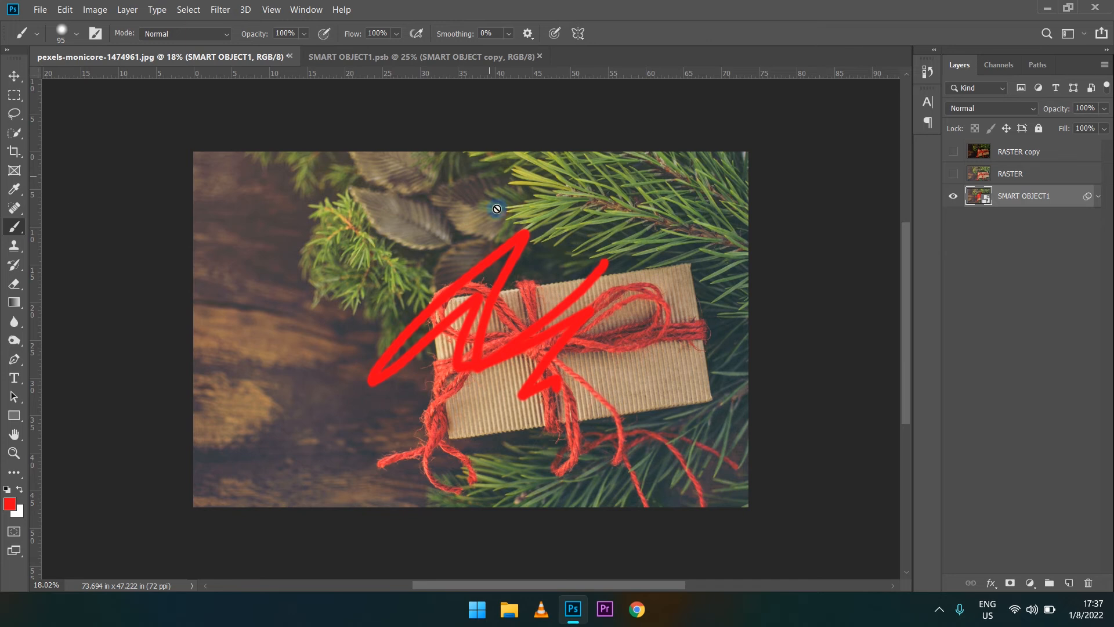
In SMART OBJECT1.psb, show the original layer and hide the painted copy, and save to restore the clean image in the main document.
click(447, 61)
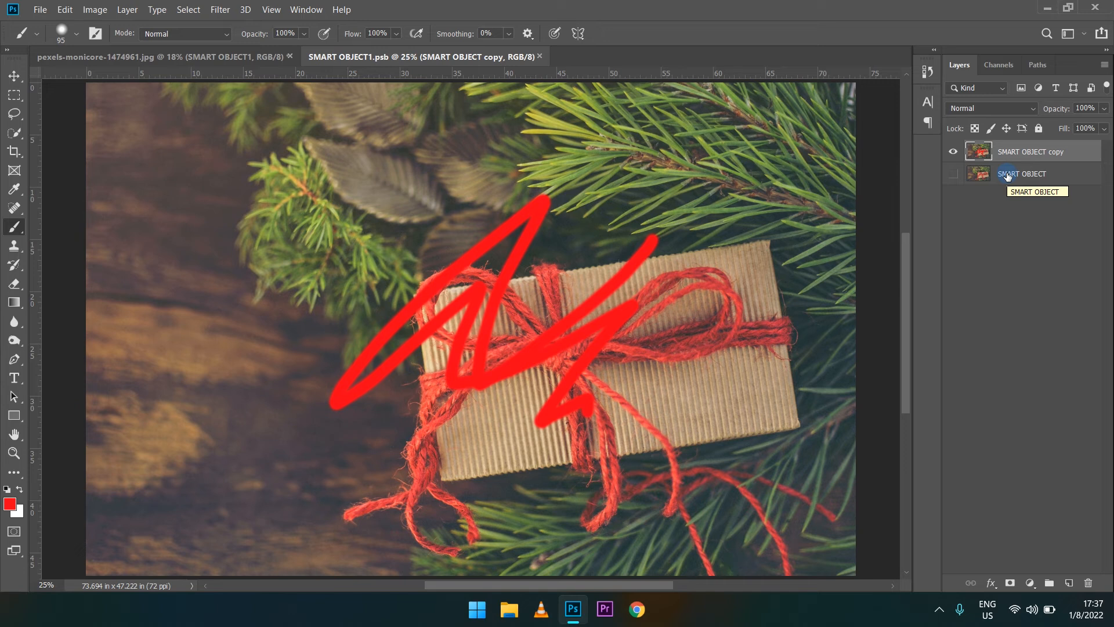
click(954, 173)
click(953, 153)
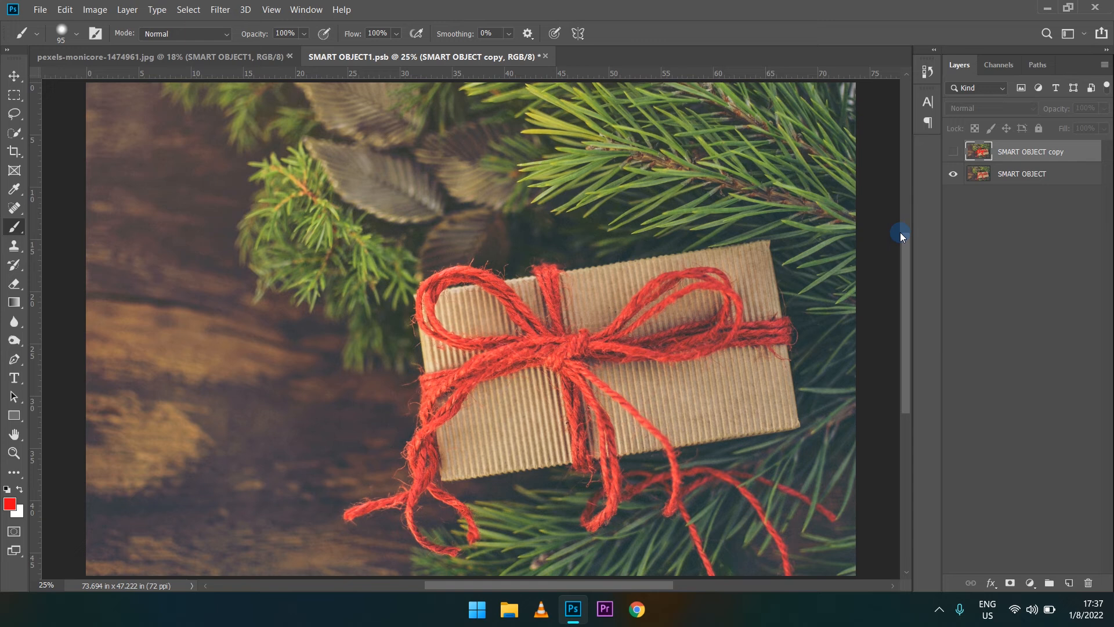
key(ctrl+s)
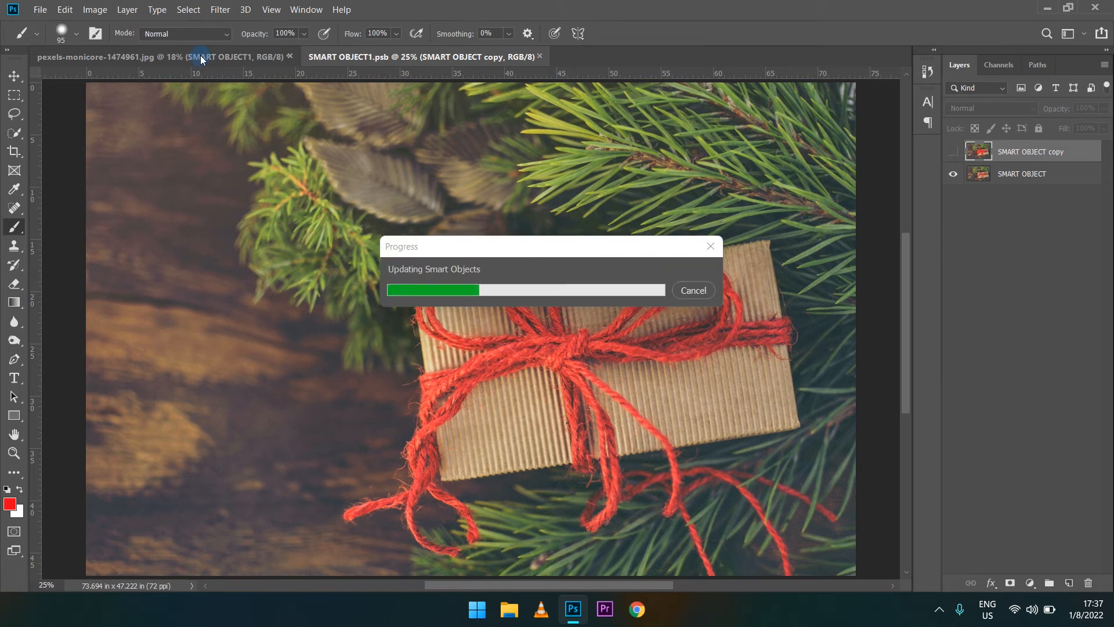
click(202, 59)
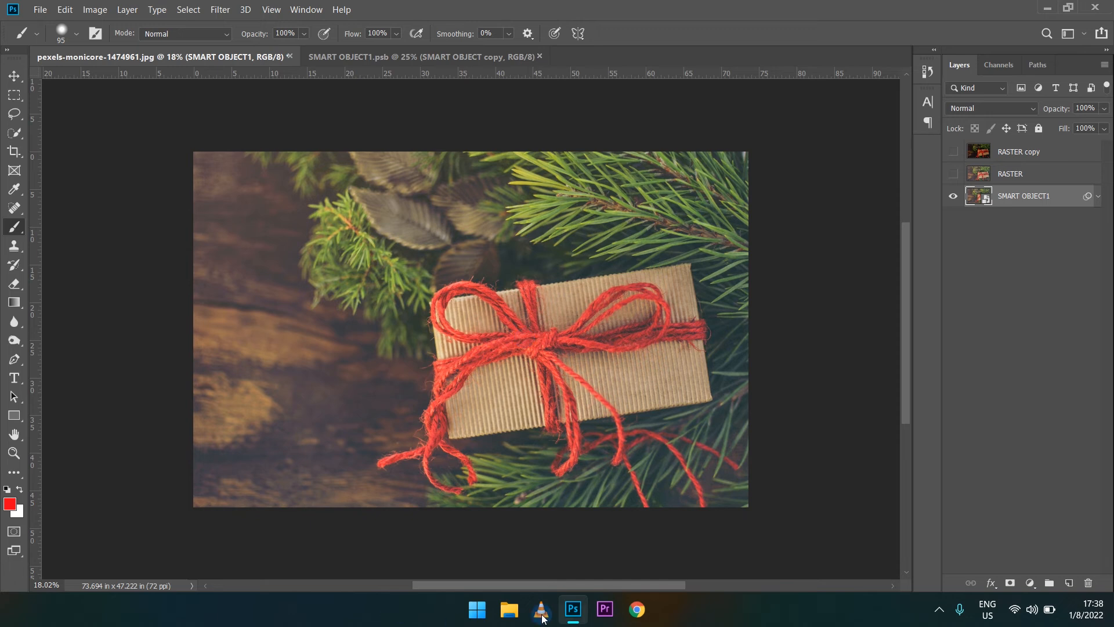
Open the Christmas tree image pexels-nastyasensei-936706 from the Downloads folder.
click(40, 7)
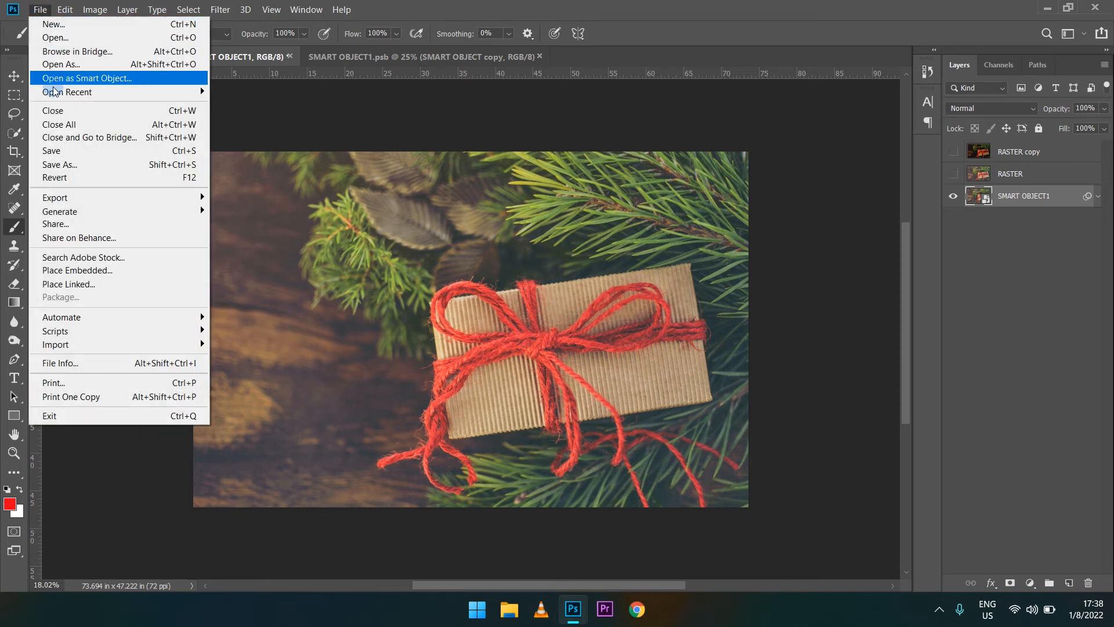
click(64, 42)
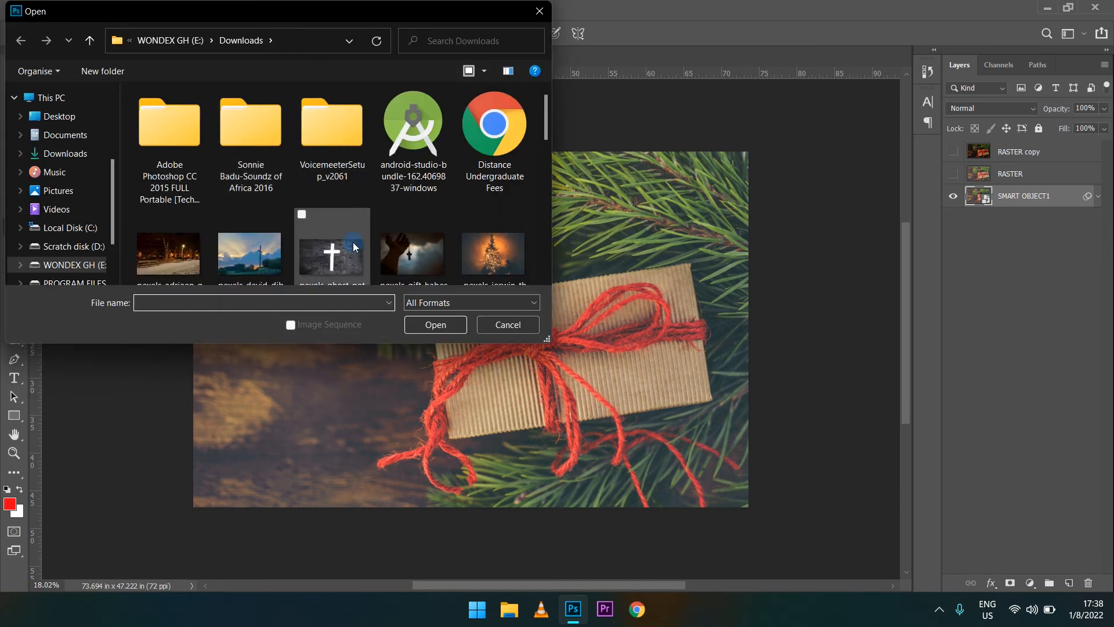
scroll(472, 282, down, 2)
click(472, 279)
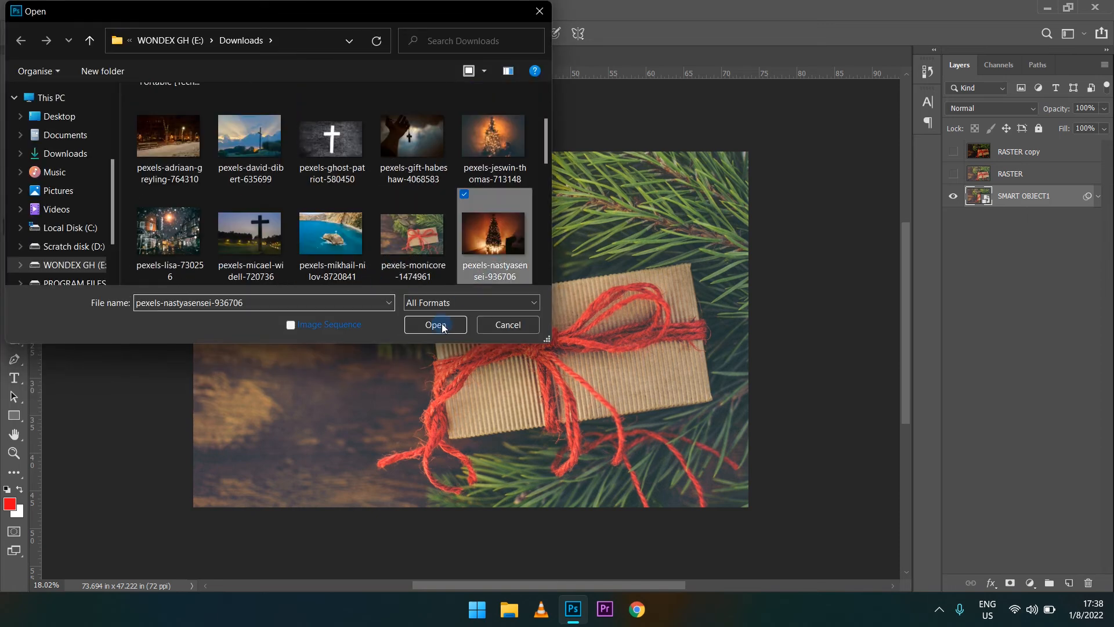
click(441, 325)
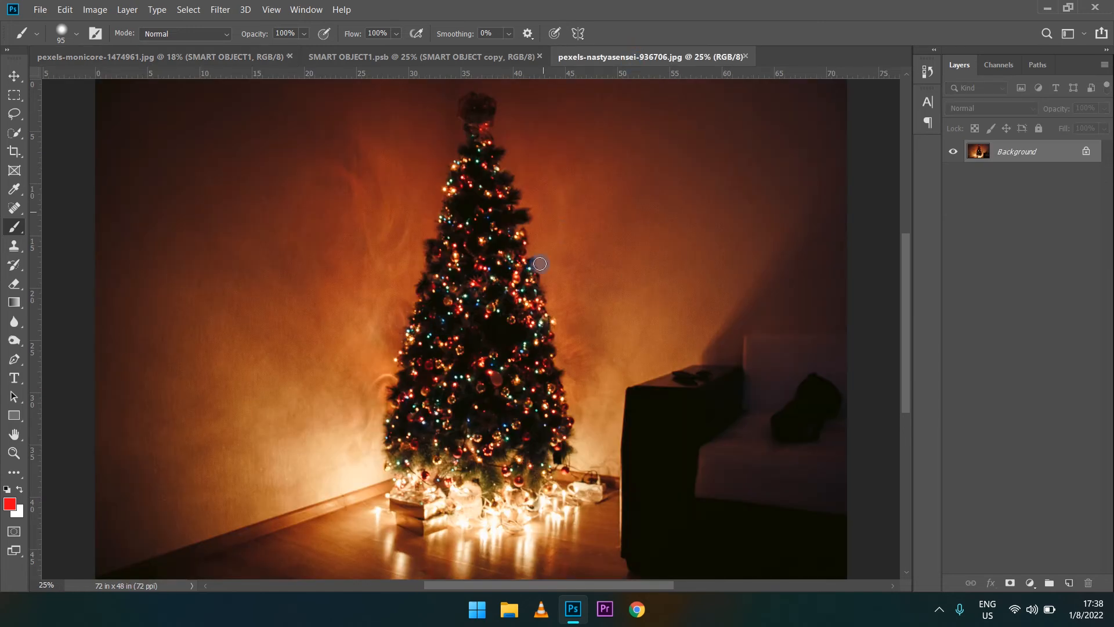
Move the Christmas tree image into pexels-monicore-1474961.jpg as a new layer above SMART OBJECT1, centred over the canvas.
click(14, 75)
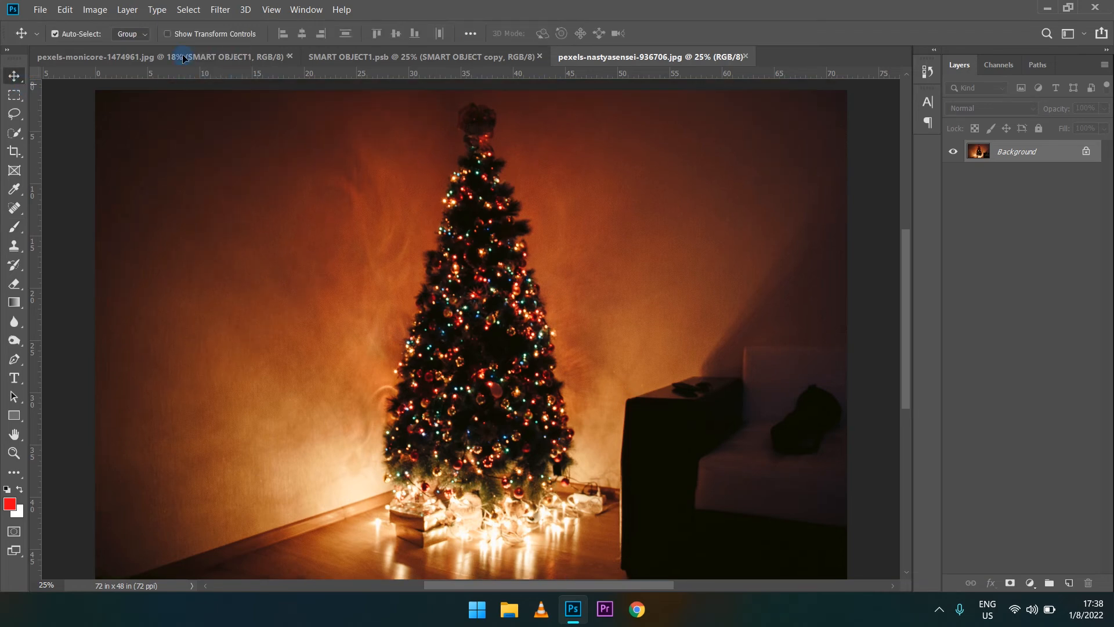
click(179, 56)
drag(391, 253, 393, 253)
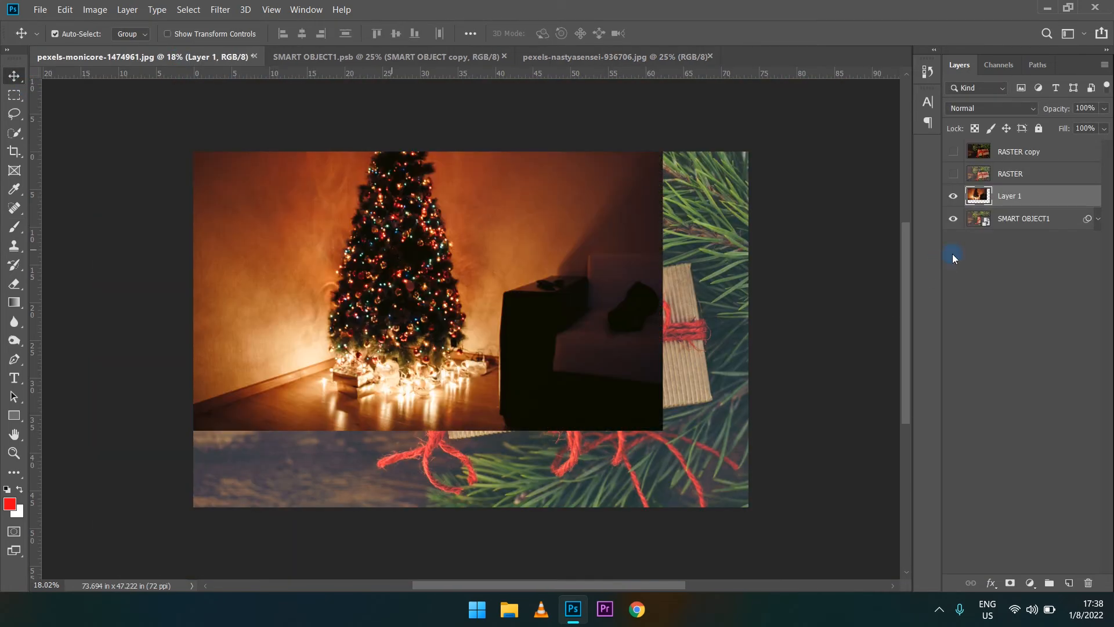
drag(541, 304, 577, 320)
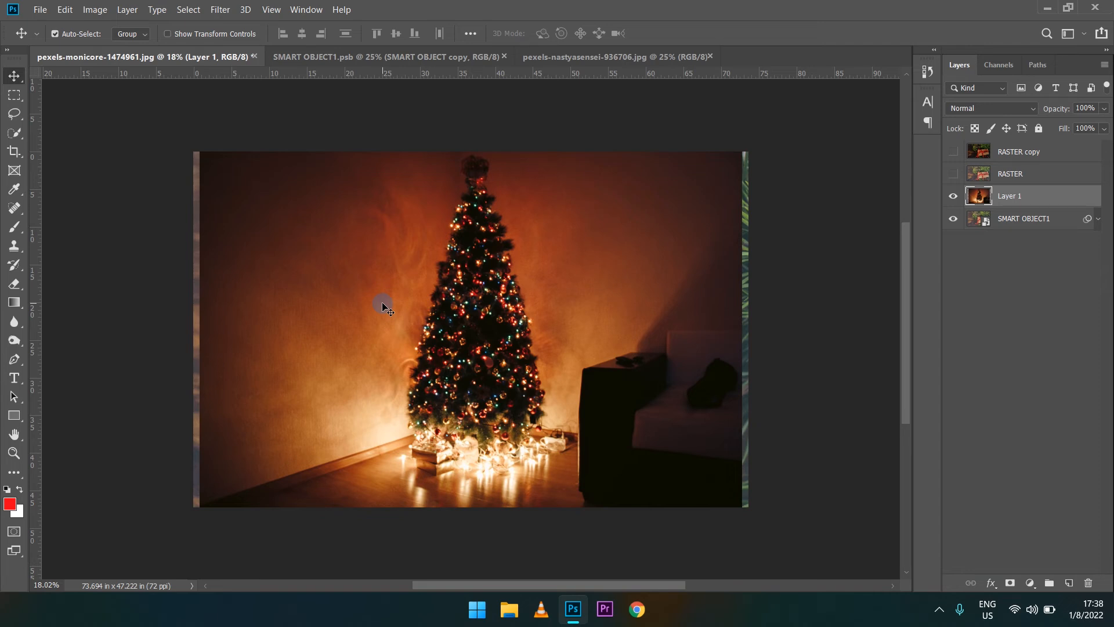
Darken the Christmas tree raster layer, Layer 1, with a Curves point at input 105, output 66.
click(89, 10)
mouse_move(131, 46)
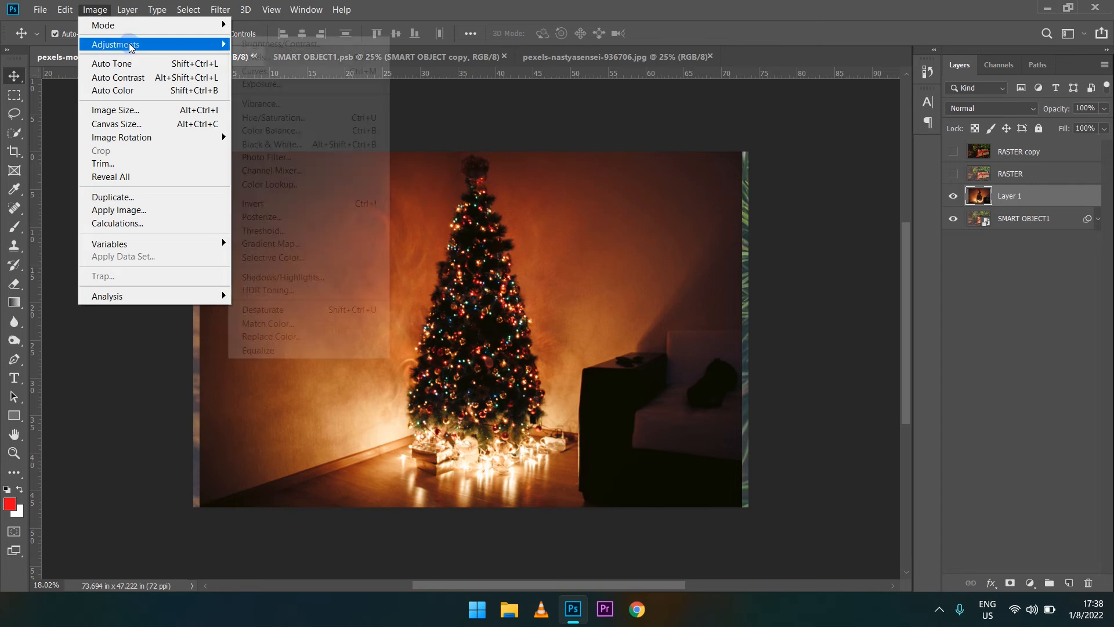
click(256, 71)
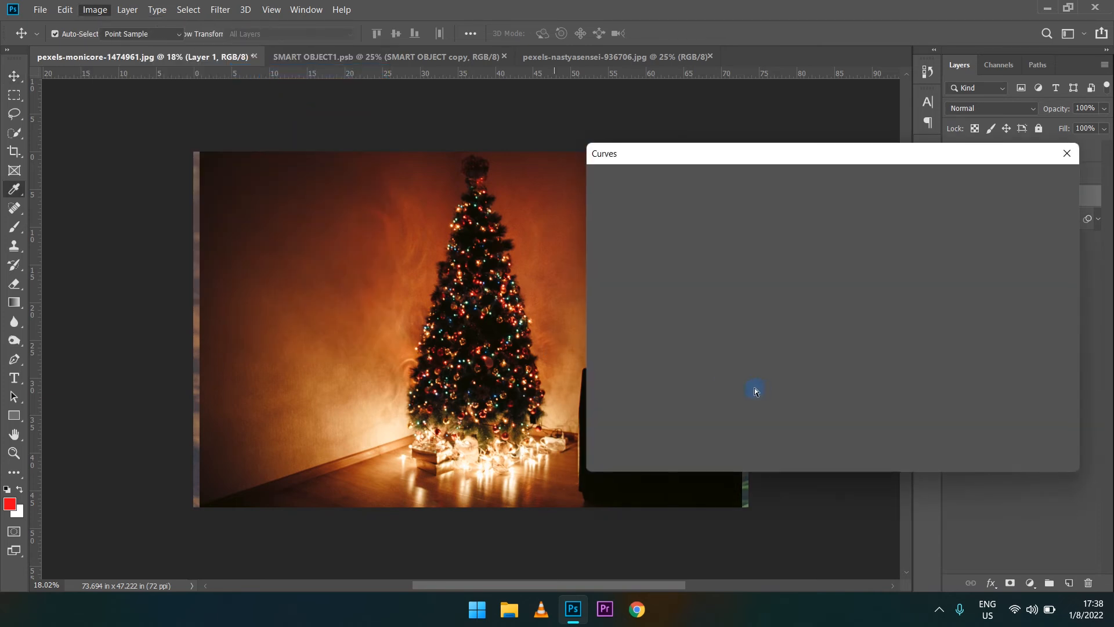
click(738, 358)
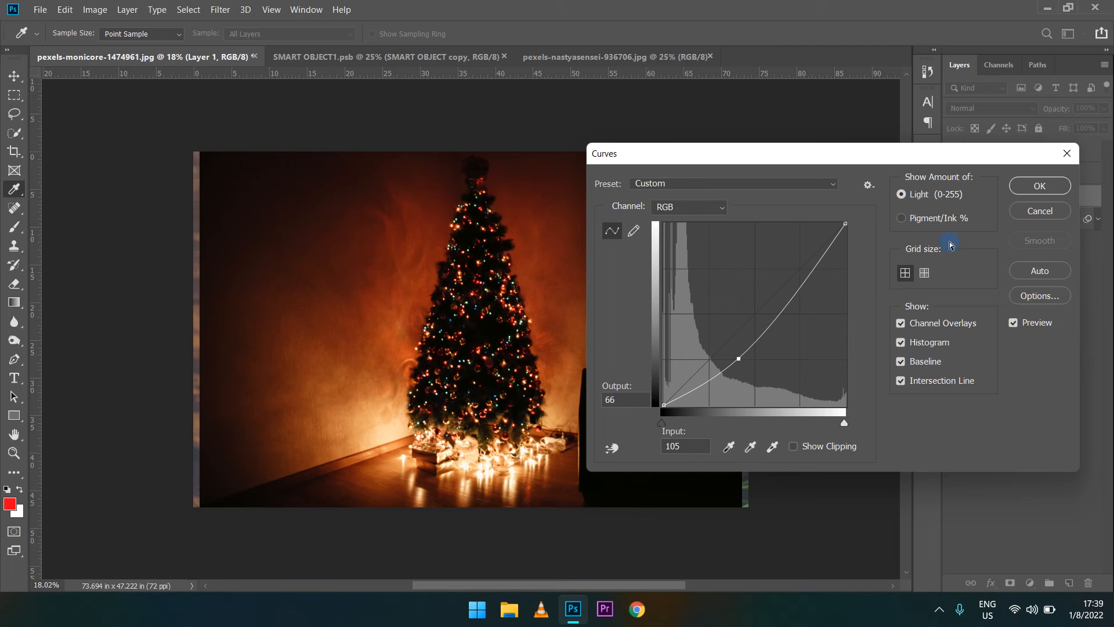
click(1039, 185)
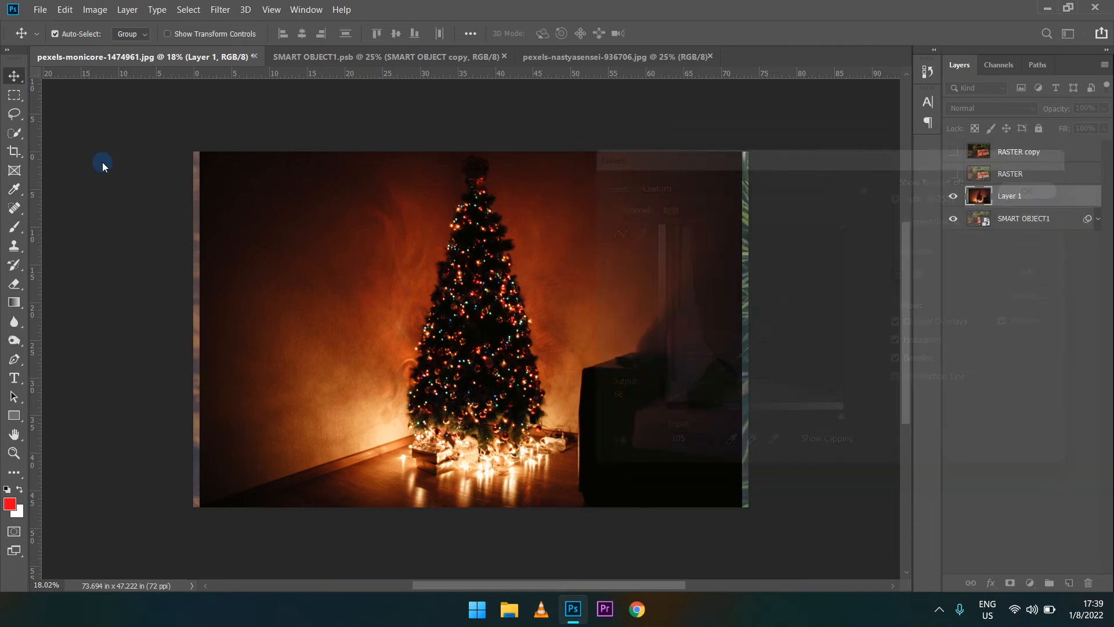
Brighten Layer 1 with a Levels adjustment, setting the midtone input level to 2.93.
click(95, 10)
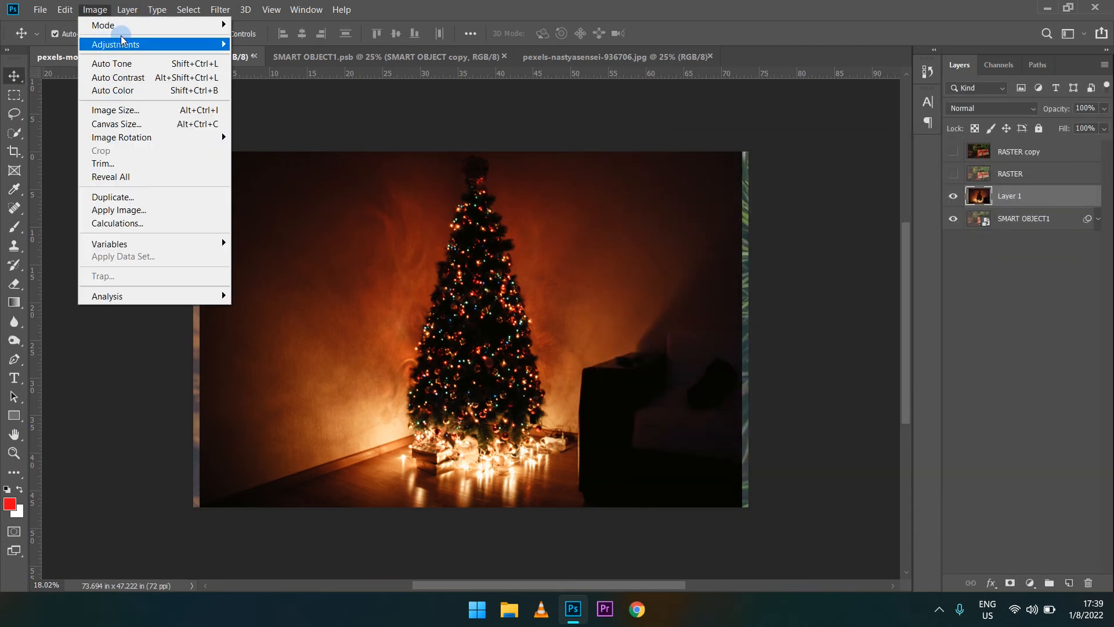
mouse_move(122, 40)
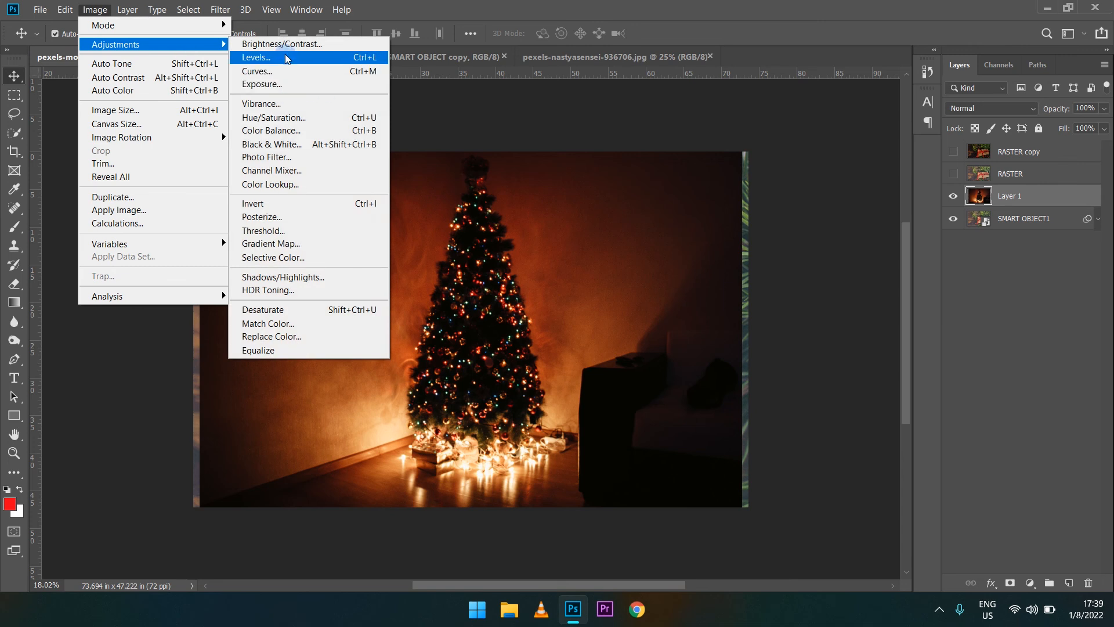
click(287, 58)
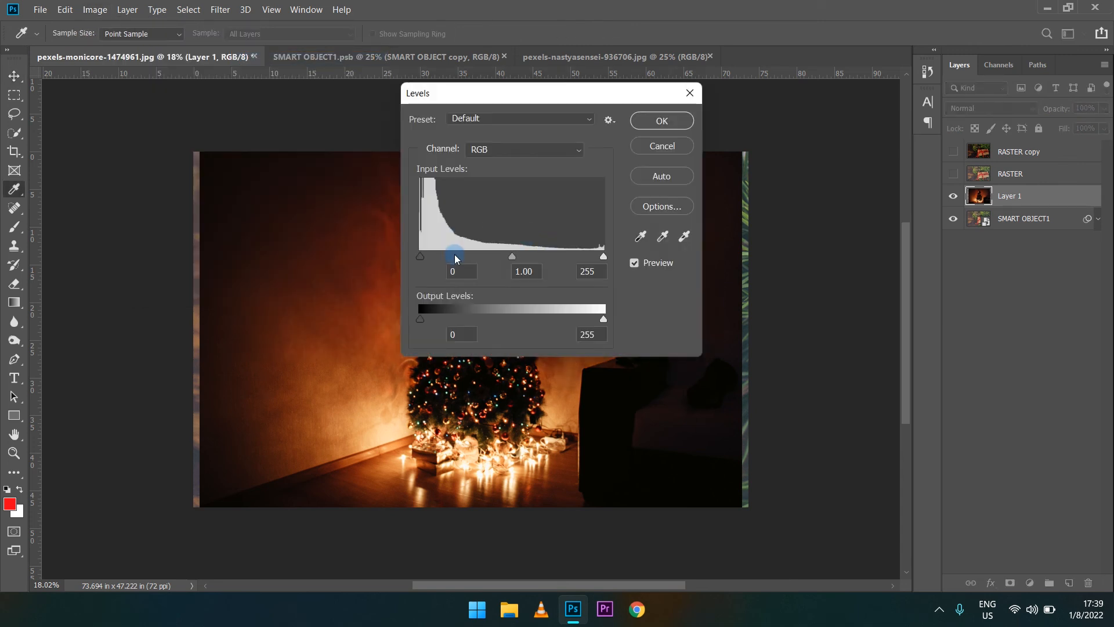
drag(512, 256, 450, 256)
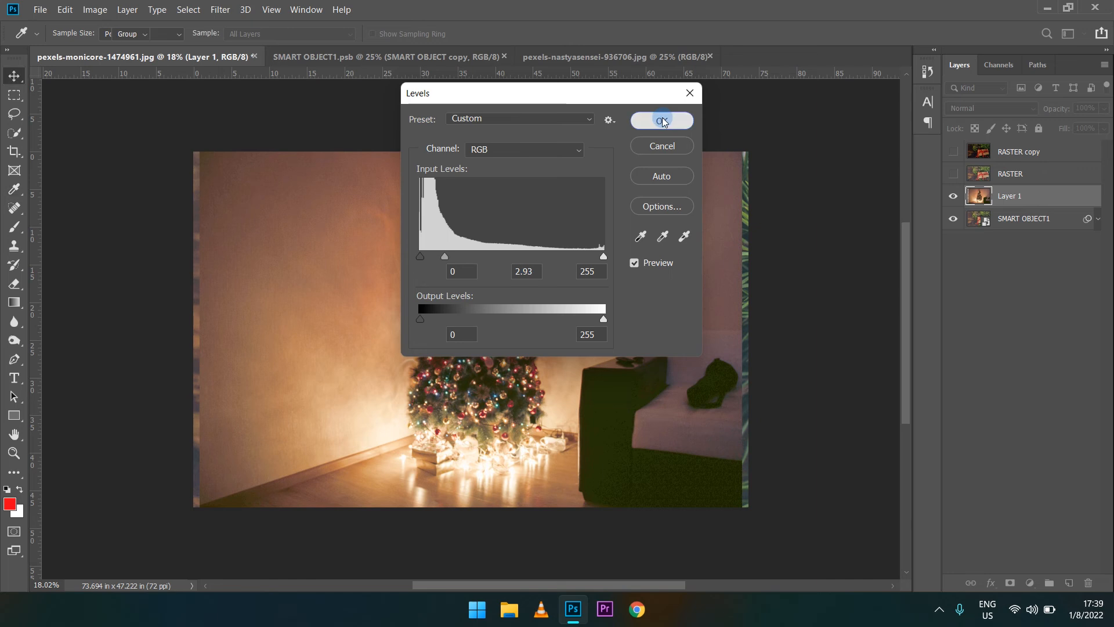
click(661, 120)
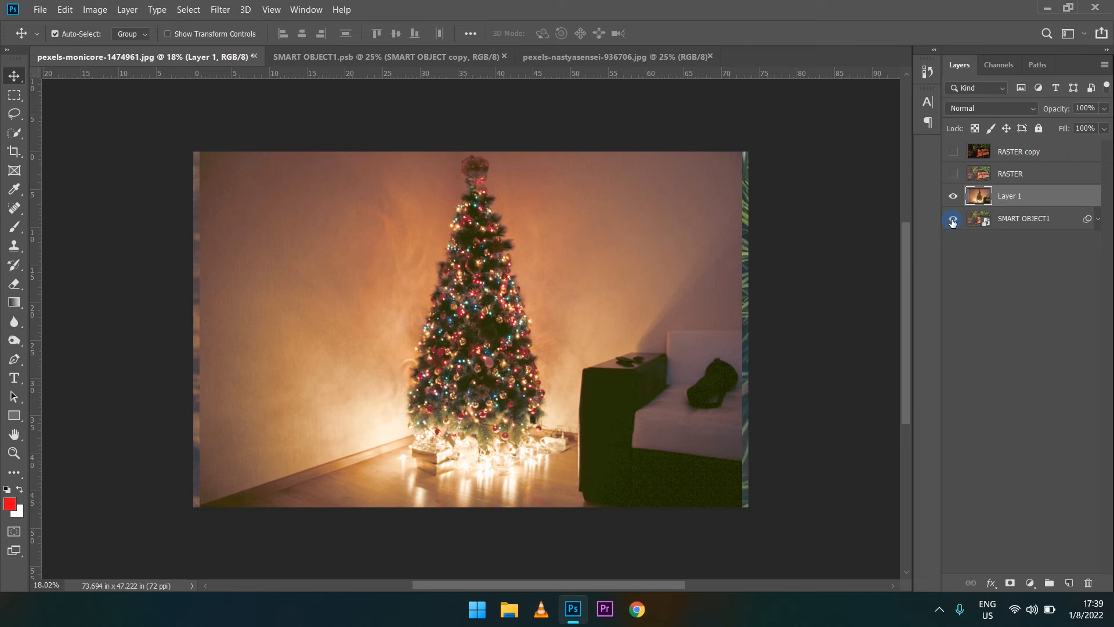
Toggle Layer 1's visibility to compare it with the gift box image beneath, and delete Layer 1.
click(953, 195)
click(955, 218)
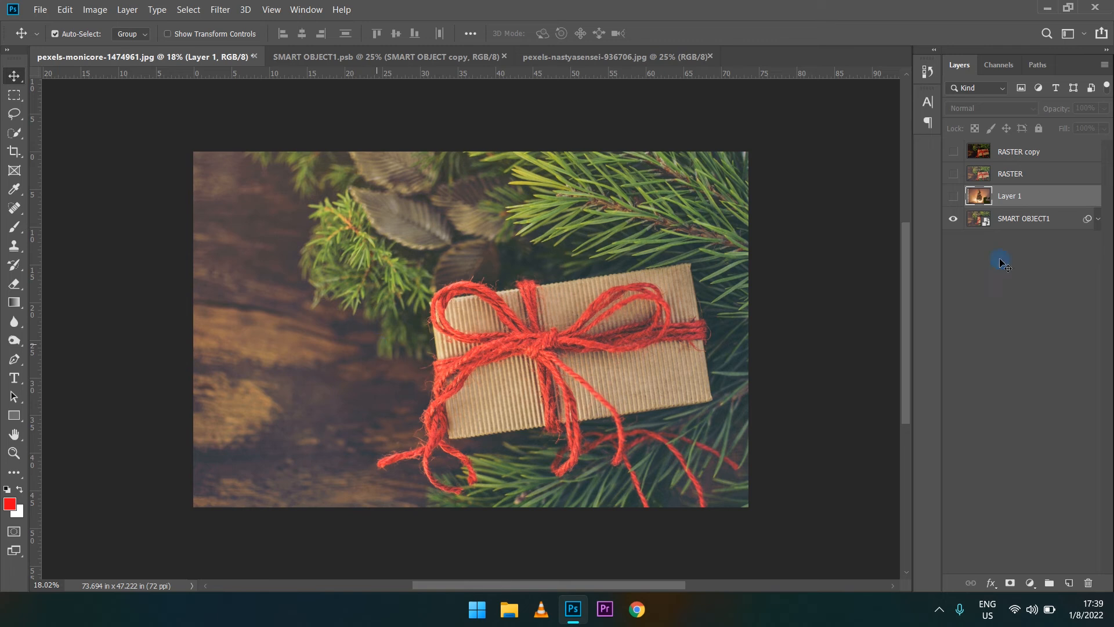
click(956, 198)
click(957, 199)
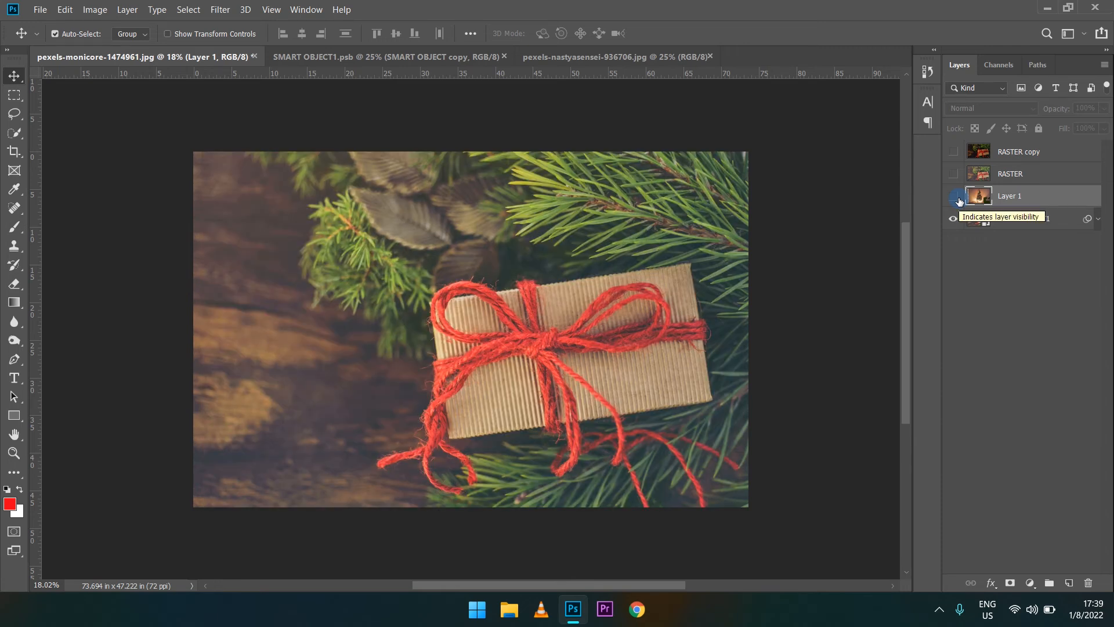
click(955, 197)
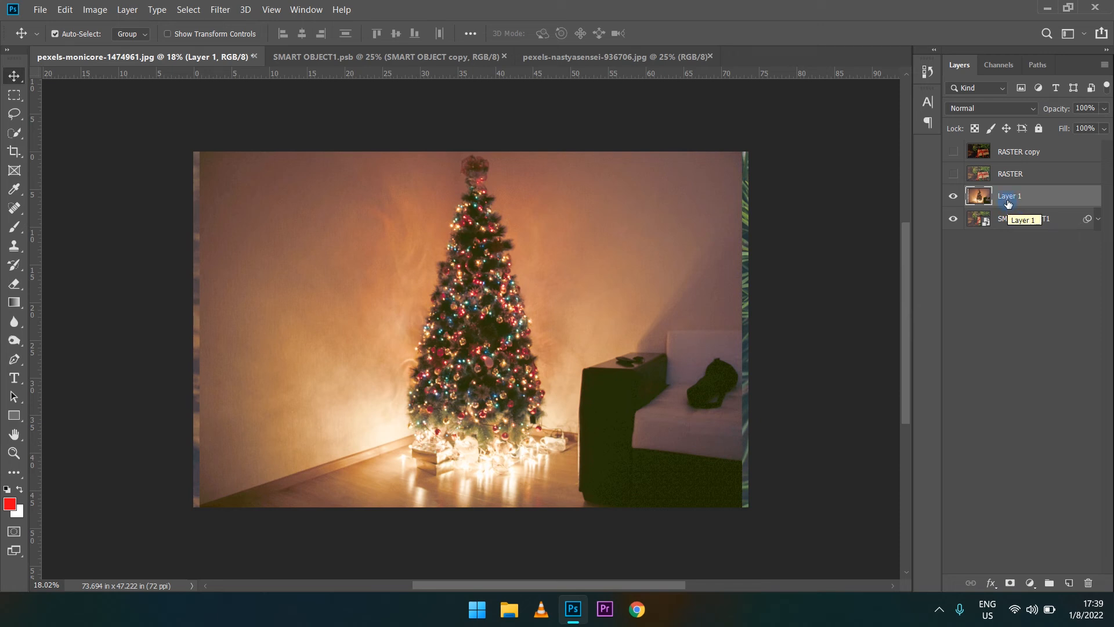
key(Delete)
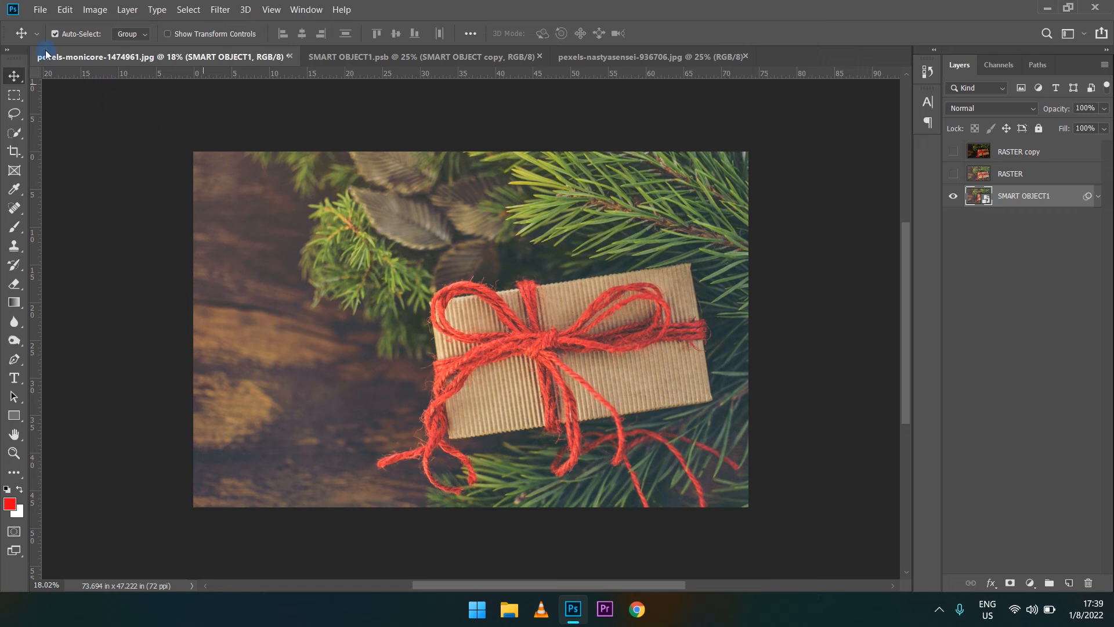
Place pexels-nastyasensei-936706 from the Downloads folder as a linked smart object above SMART OBJECT1, keeping its default size and position.
click(37, 12)
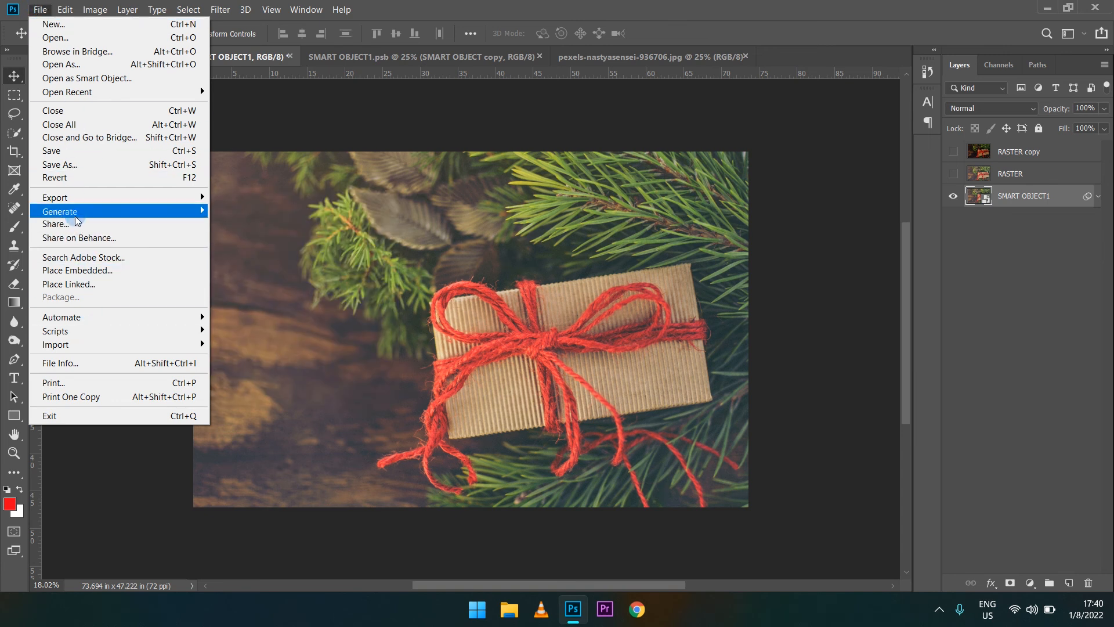
click(96, 284)
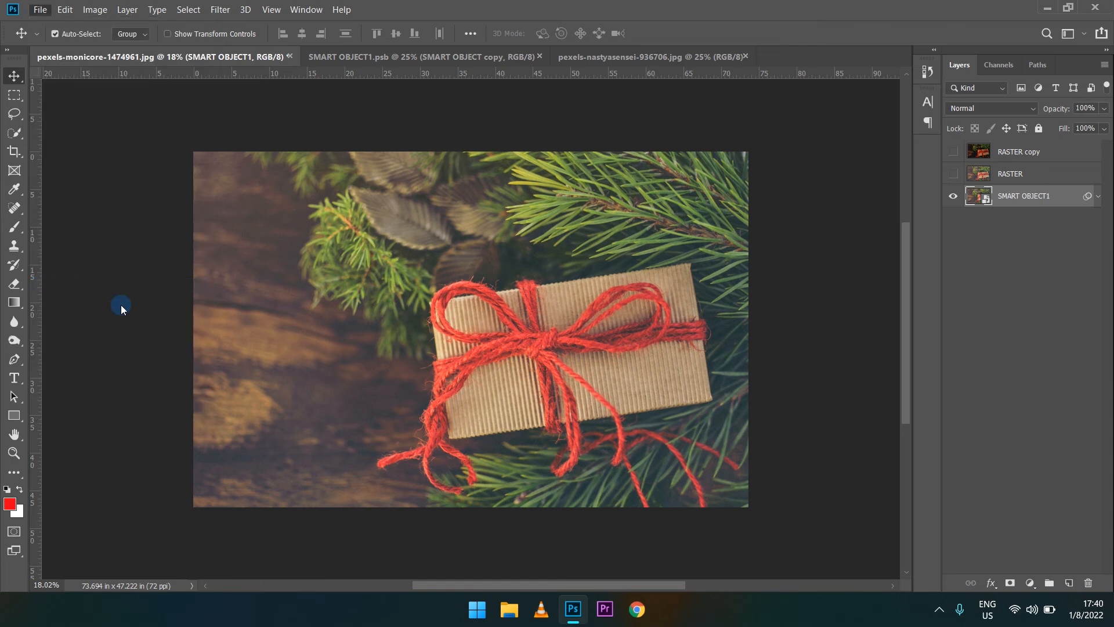
scroll(329, 231, down, 5)
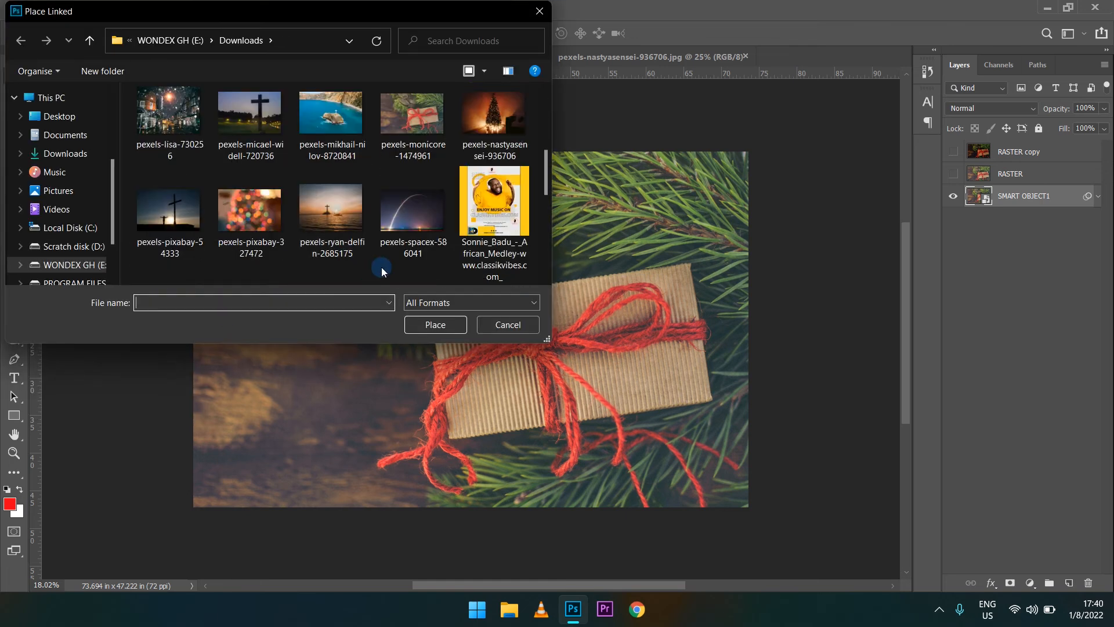
click(504, 113)
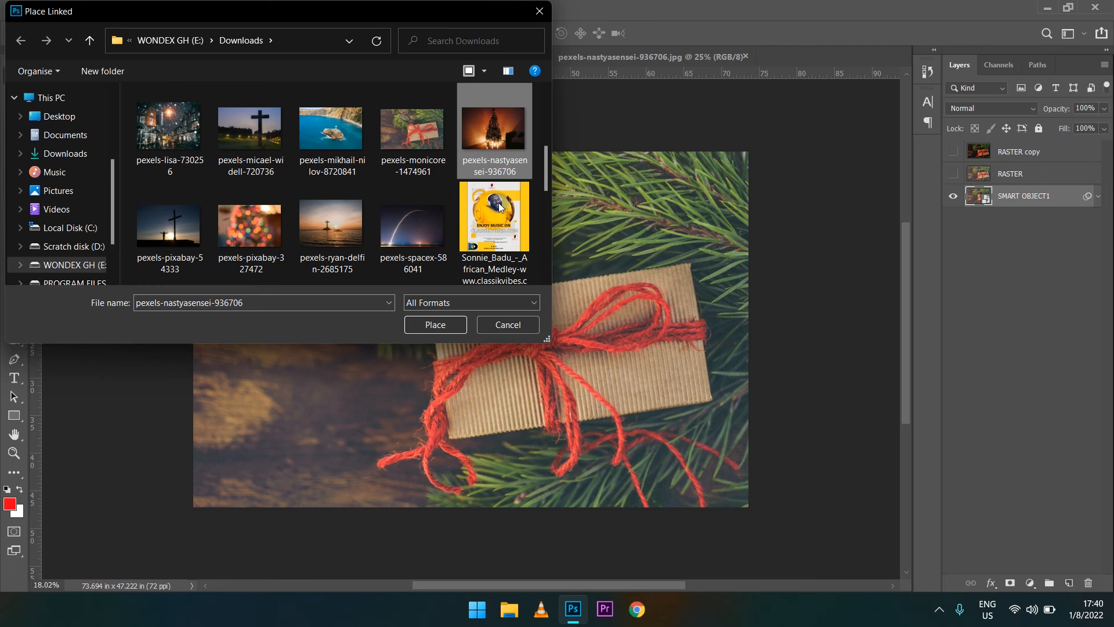
click(417, 332)
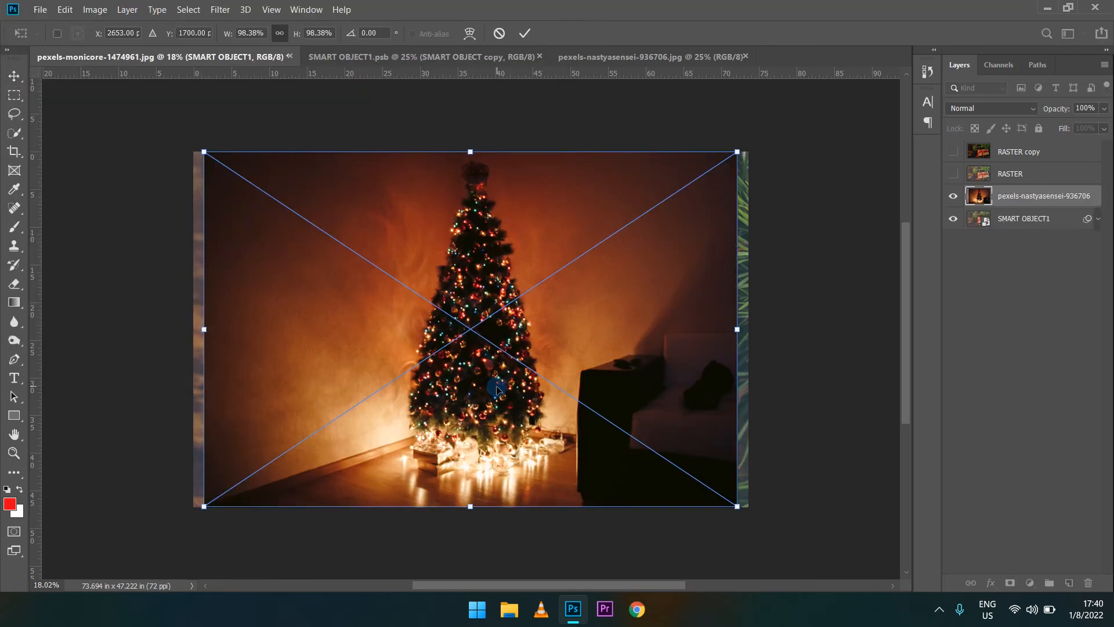
key(Return)
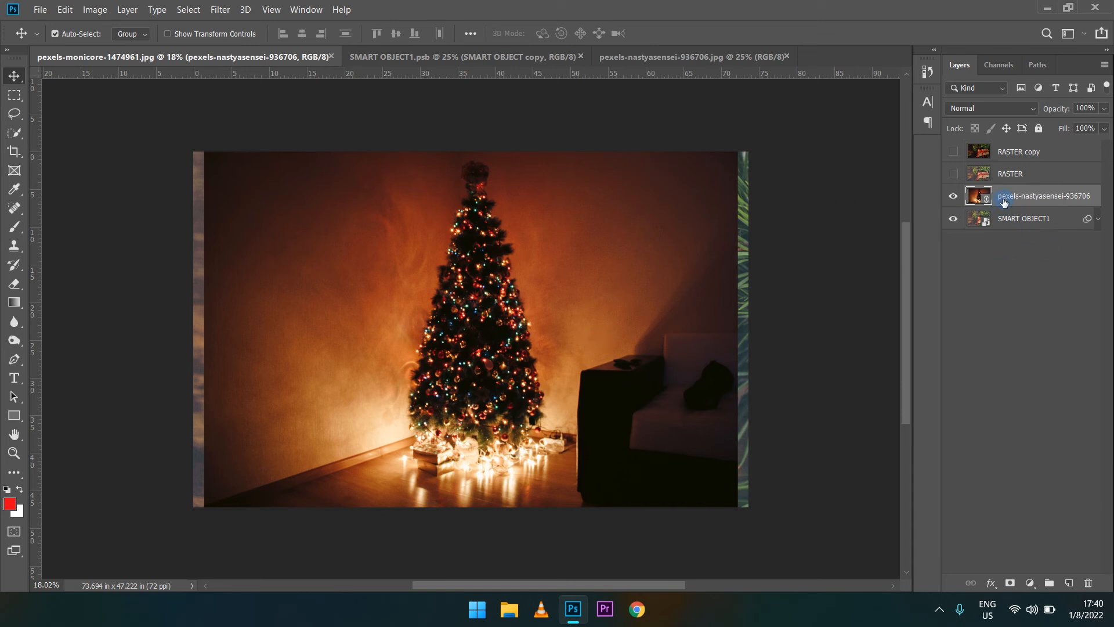
Open the source file pexels-nastyasensei-936706 from the Downloads folder on WONDEX GH (E:) in Paint.
click(518, 287)
click(509, 610)
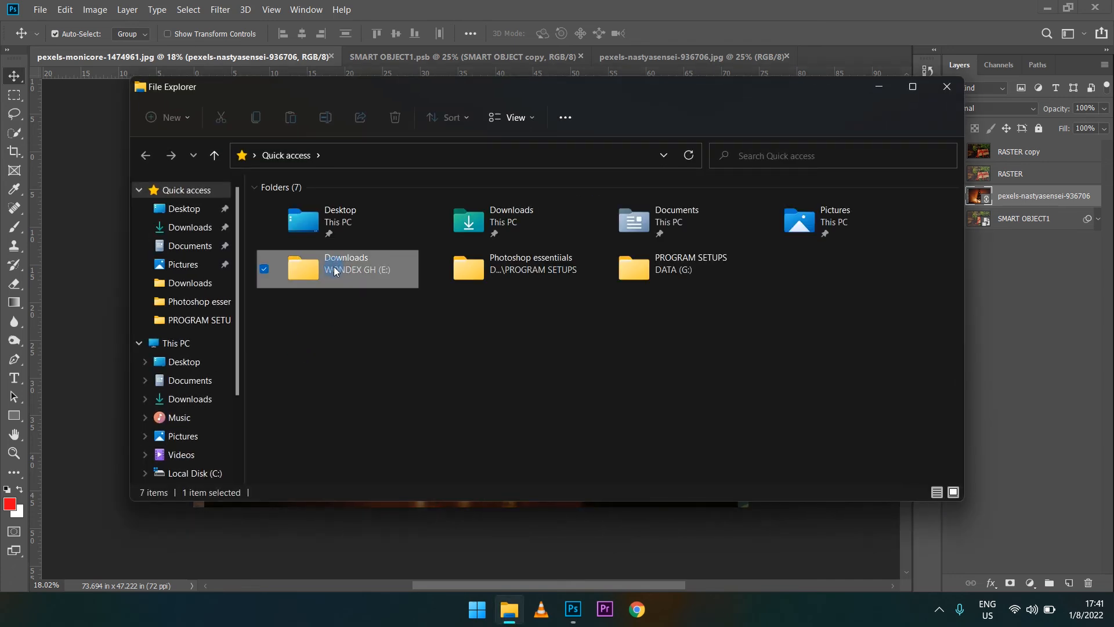
double_click(336, 268)
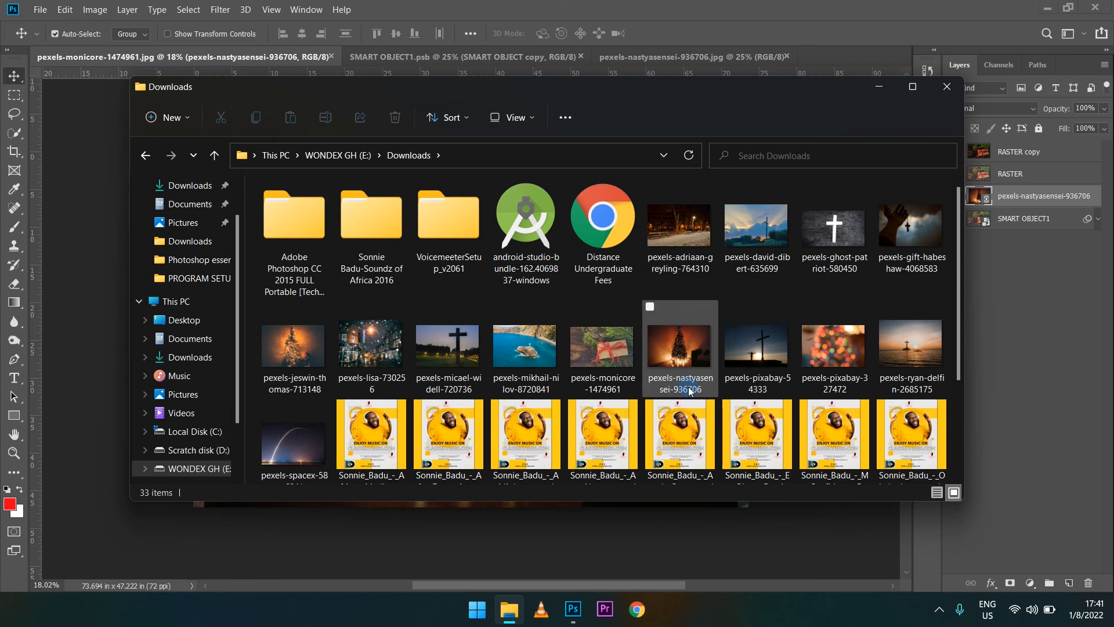
click(678, 361)
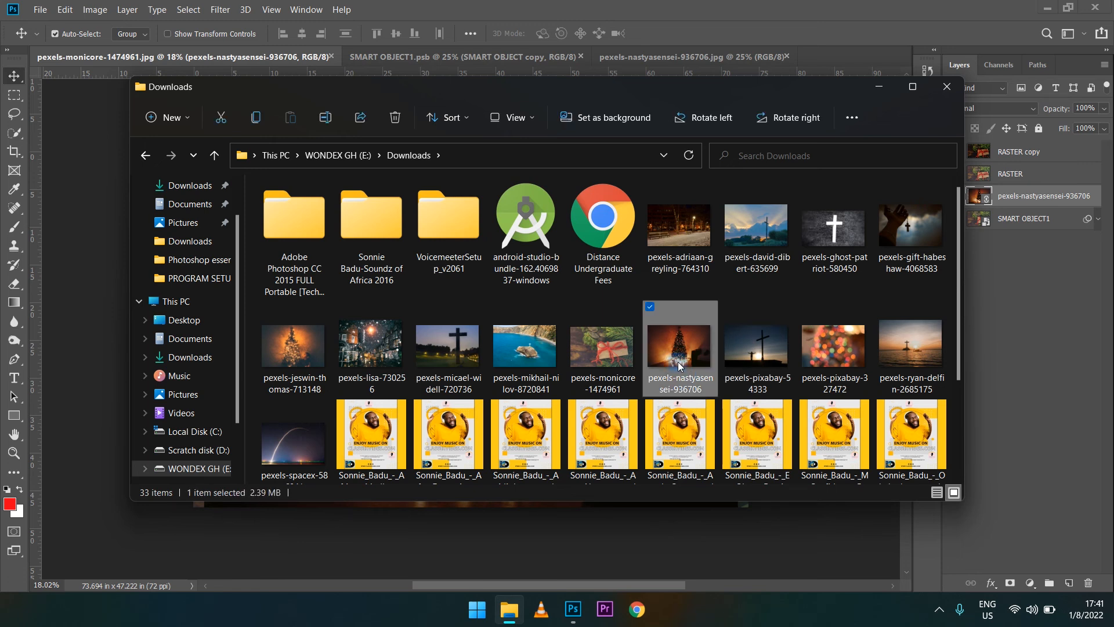
right_click(678, 361)
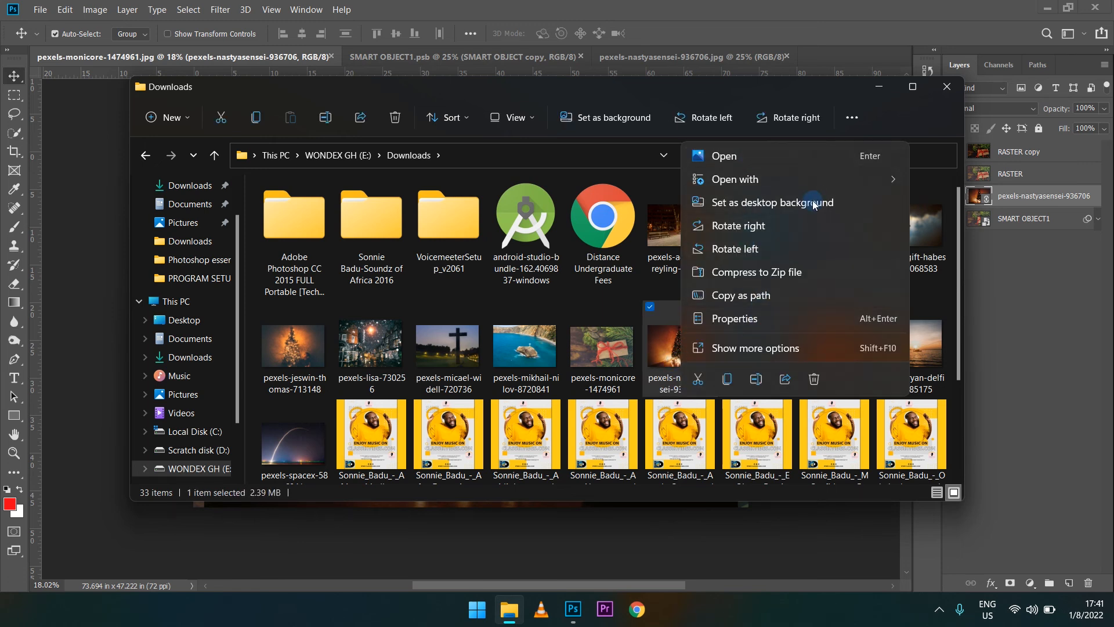
click(964, 198)
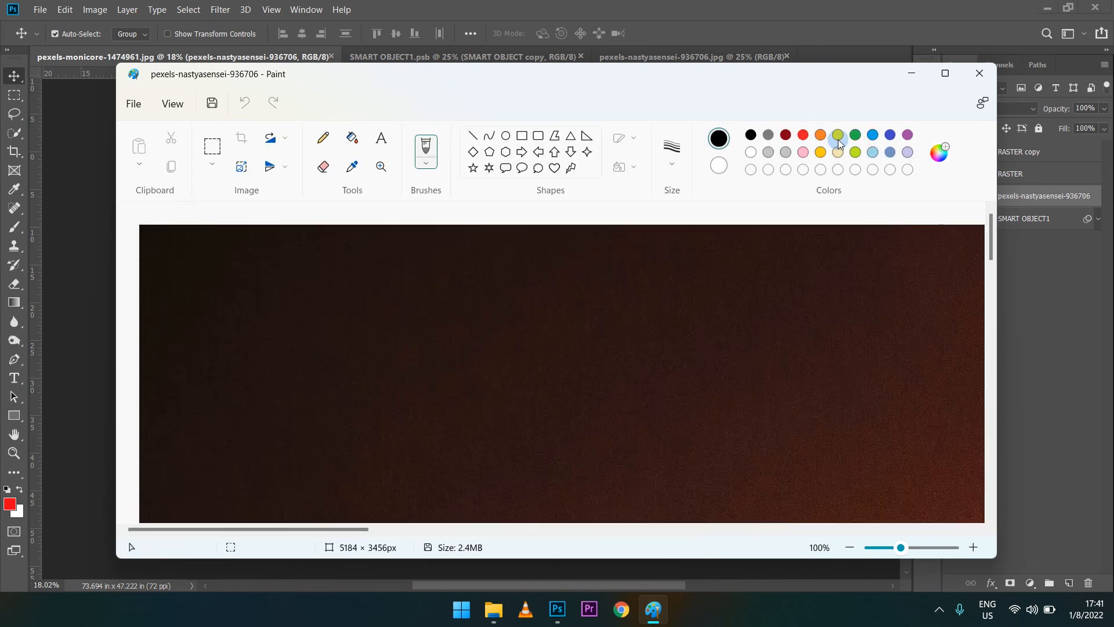
Scribble freehand green strokes over the dark upper-left area of the Christmas tree image.
click(856, 135)
drag(569, 350, 460, 422)
mouse_move(652, 333)
mouse_down()
mouse_move(381, 428)
mouse_move(560, 376)
mouse_move(547, 365)
mouse_move(603, 387)
mouse_move(580, 462)
mouse_move(731, 405)
mouse_up()
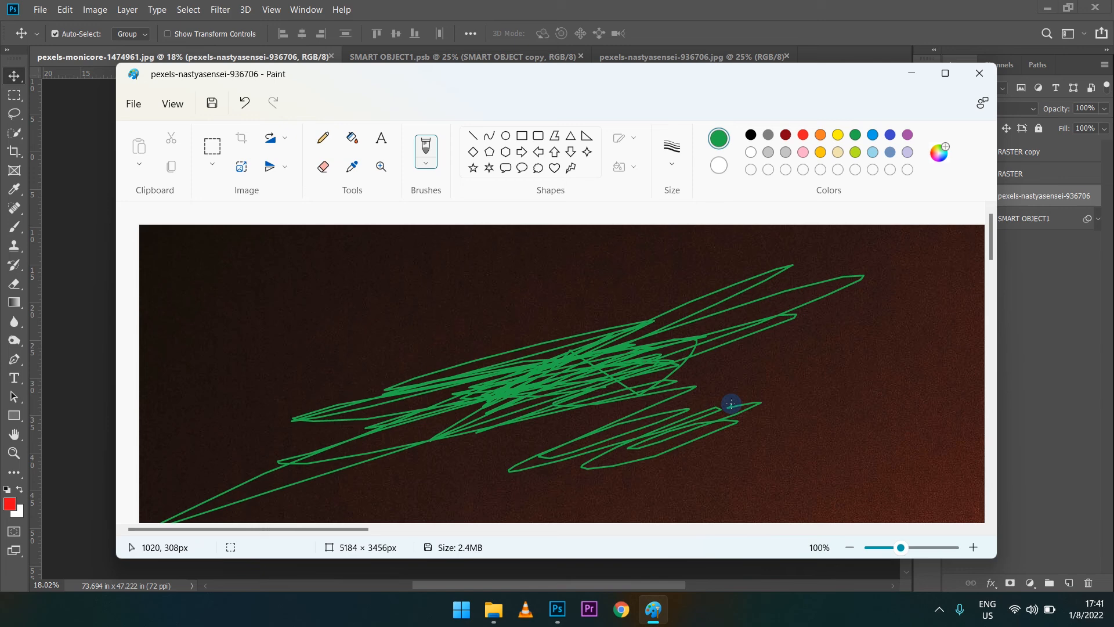
Save the scribbled source image, close Paint and return to the Photoshop document.
click(211, 103)
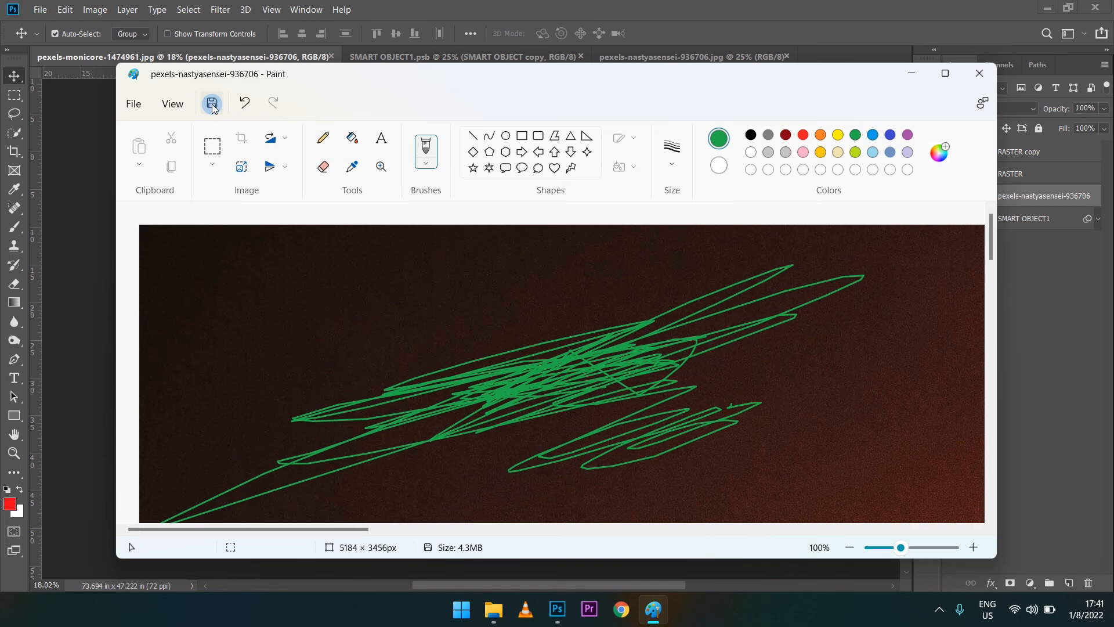
click(980, 79)
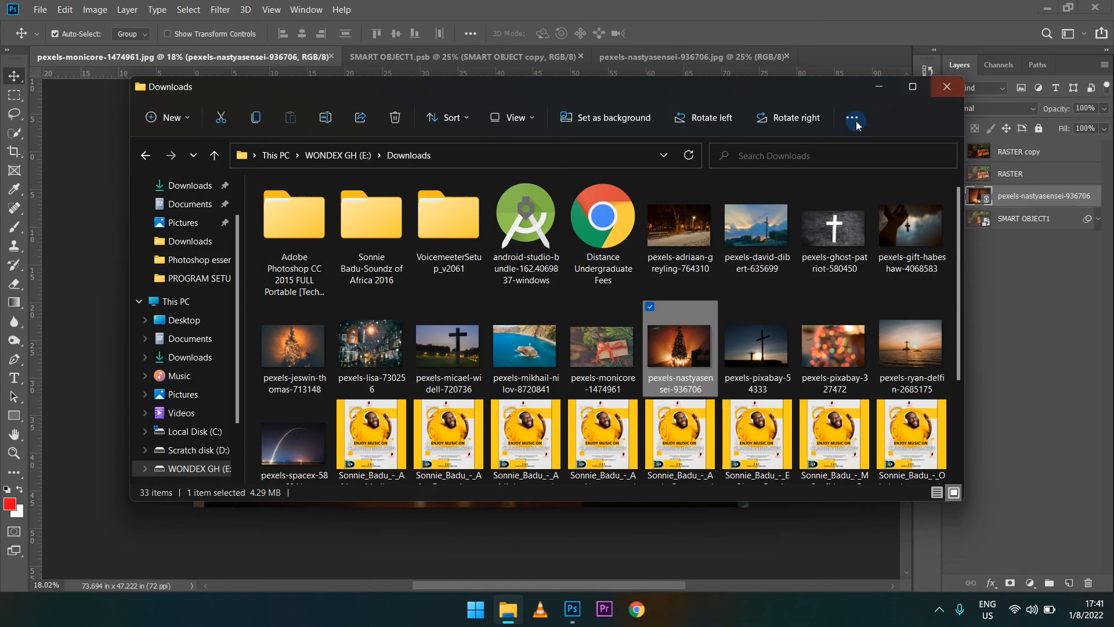
click(793, 9)
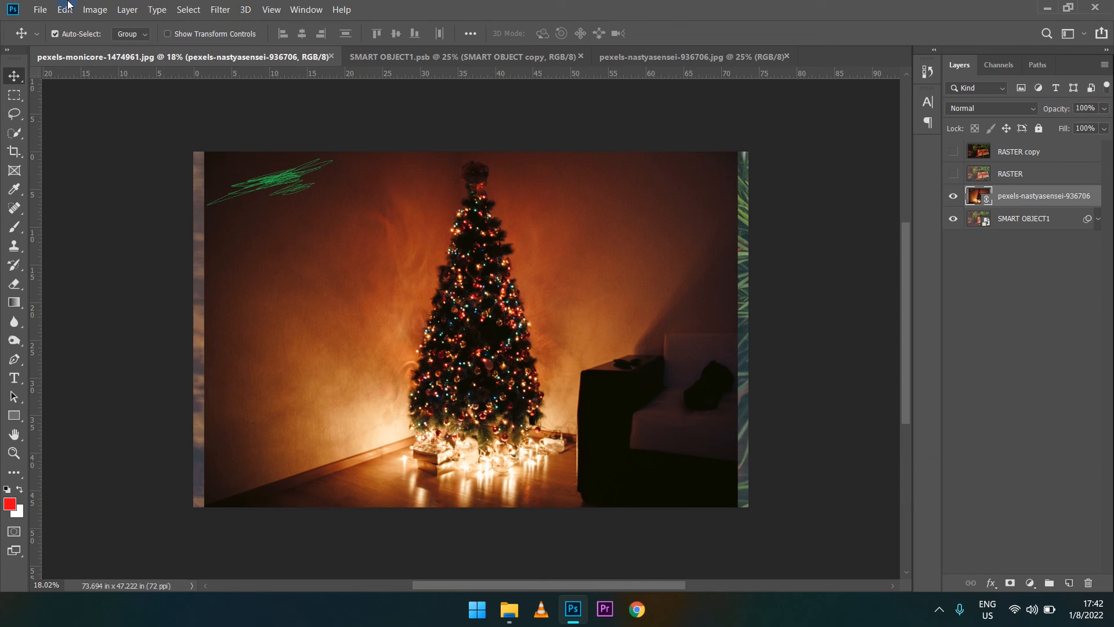
Apply Curves to the linked pexels-nastyasensei-936706 layer, adding a lower midtone point and one at input 144, output 87.
right_click(1003, 198)
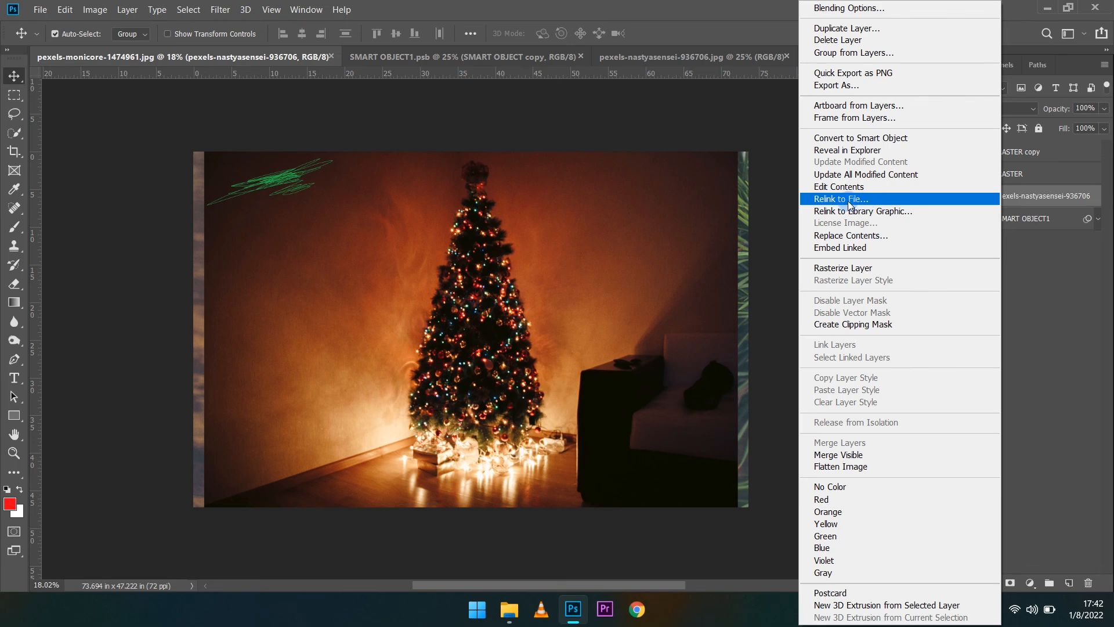
click(1060, 267)
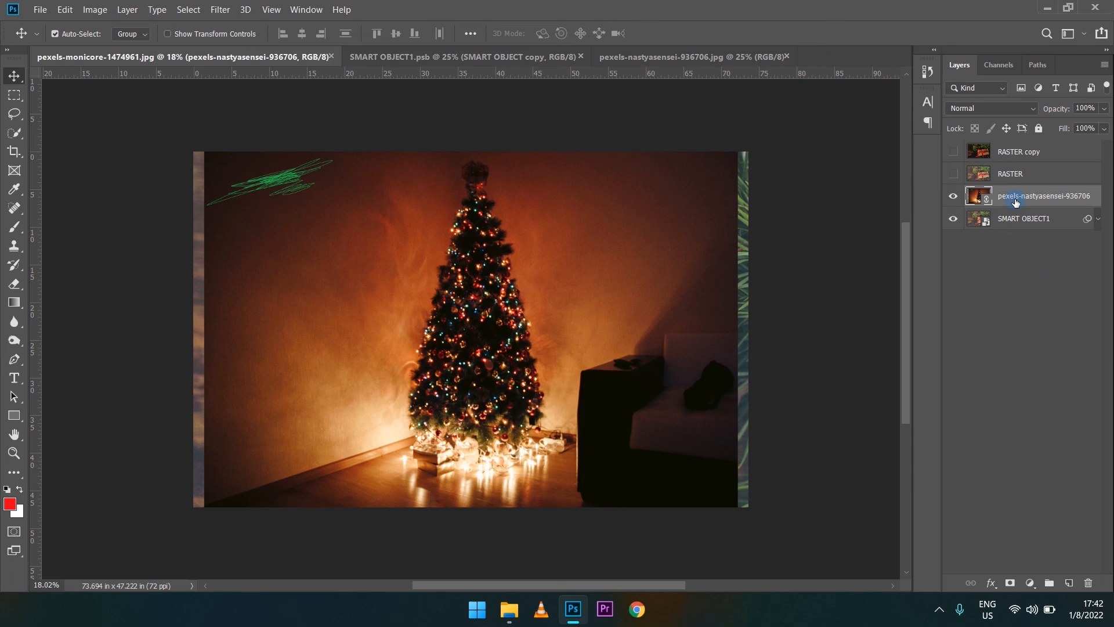
click(95, 10)
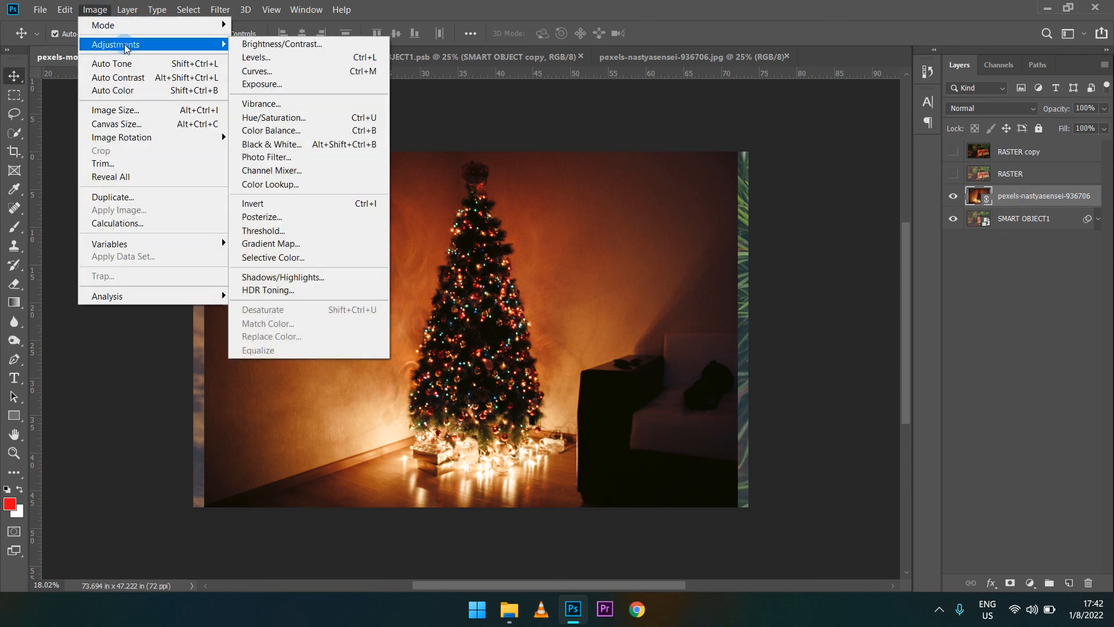
click(698, 284)
click(446, 264)
drag(466, 240, 485, 265)
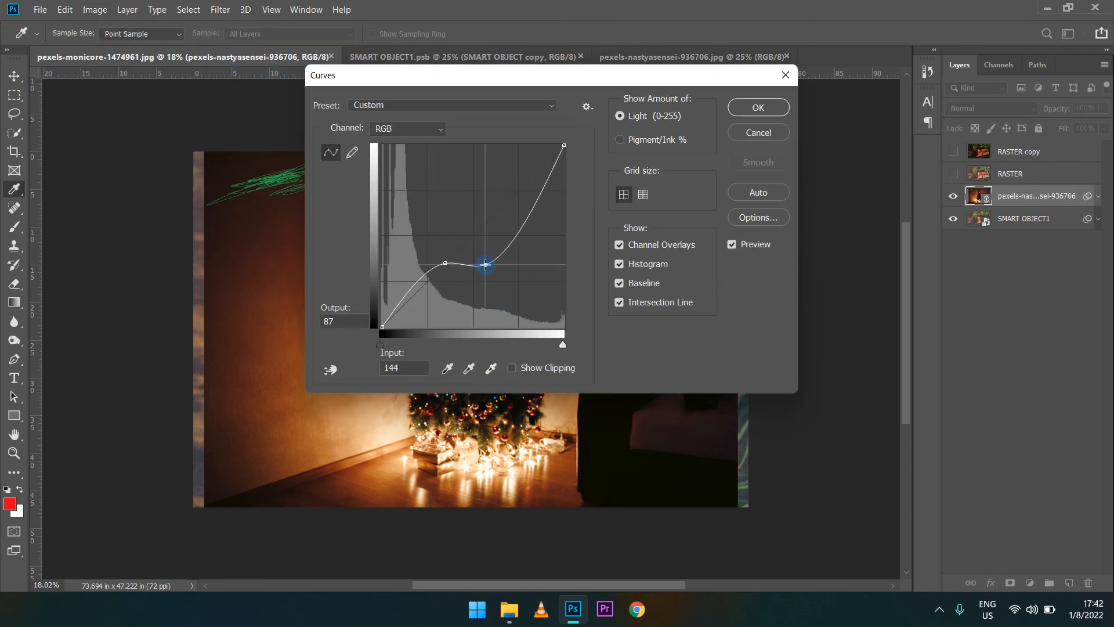
click(734, 110)
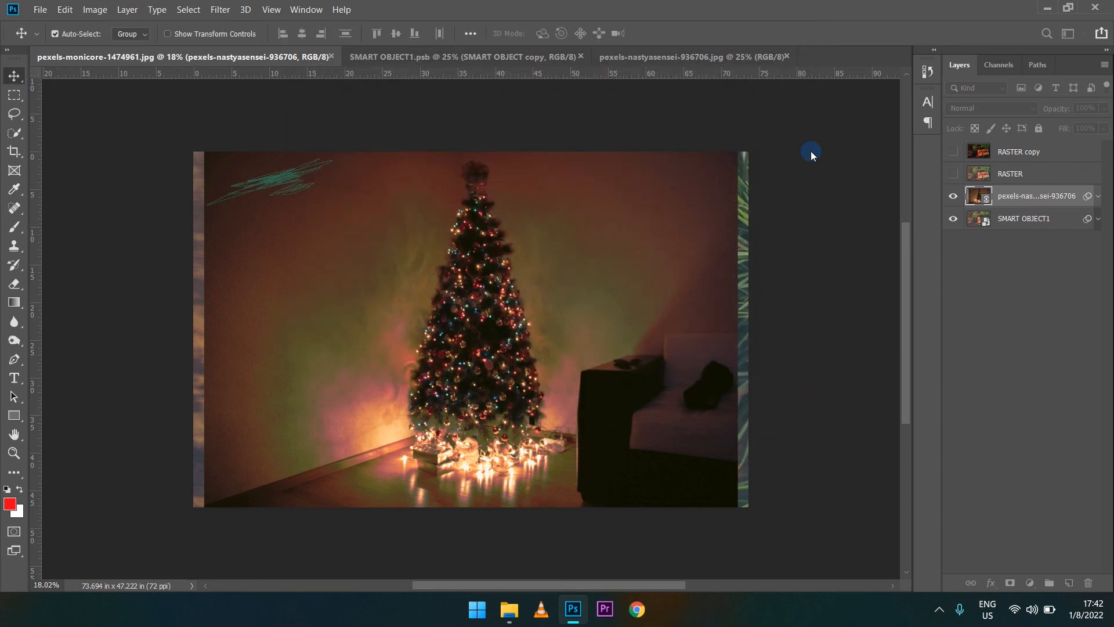
Hide the SMART OBJECT1 layer and relink the linked pexels-nastyasensei-936706 smart object to the file pexels-lisa-730256 from Downloads.
click(953, 253)
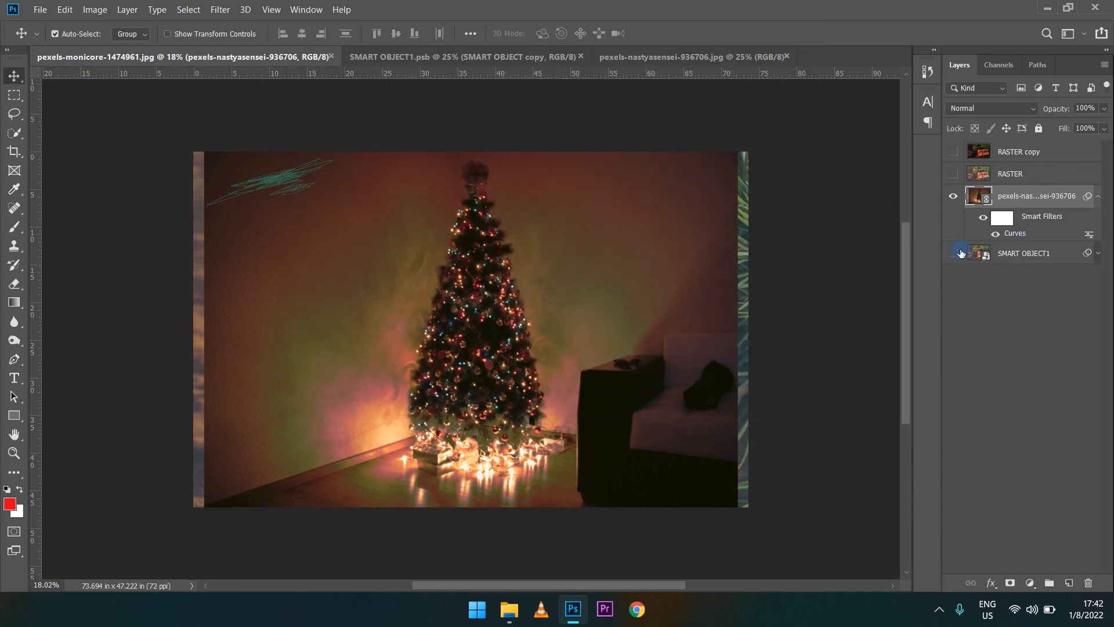
right_click(1024, 199)
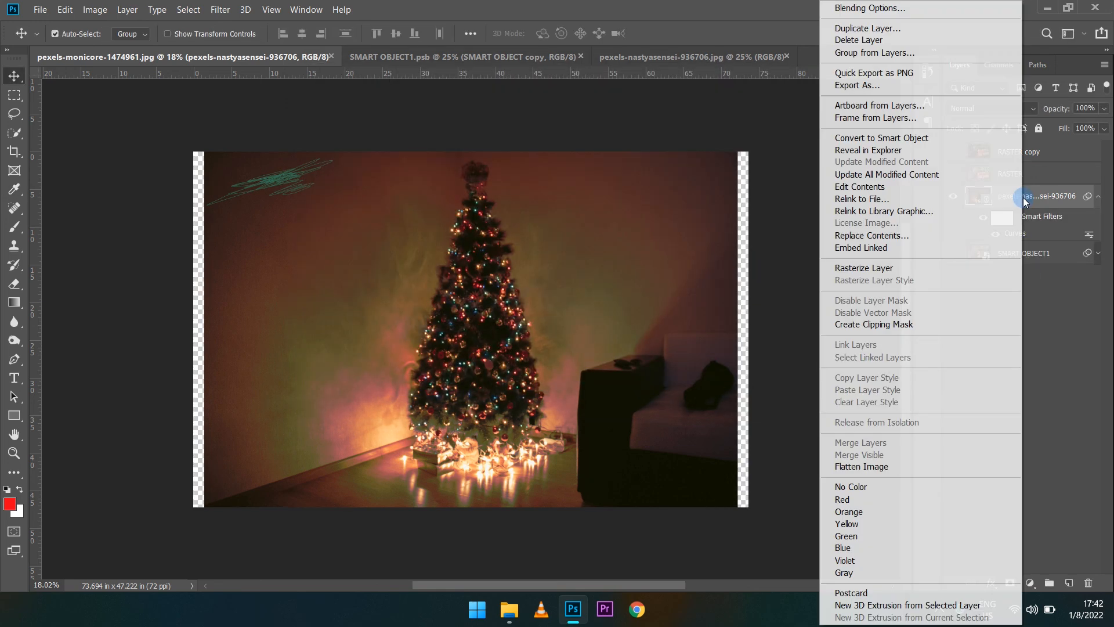
click(901, 201)
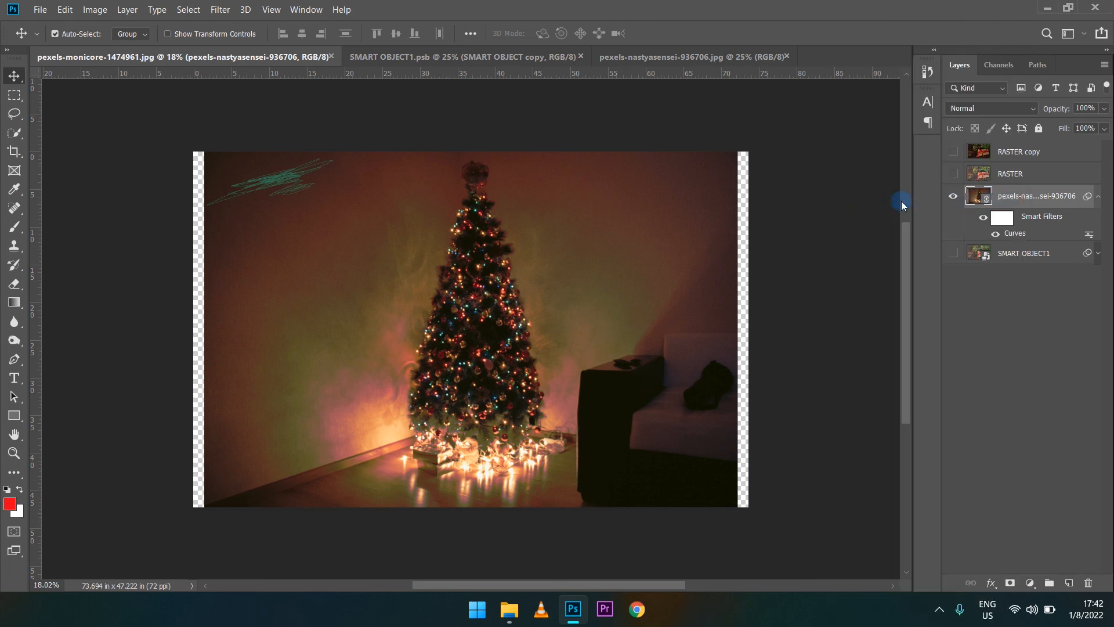
scroll(313, 237, down, 1)
scroll(313, 238, down, 2)
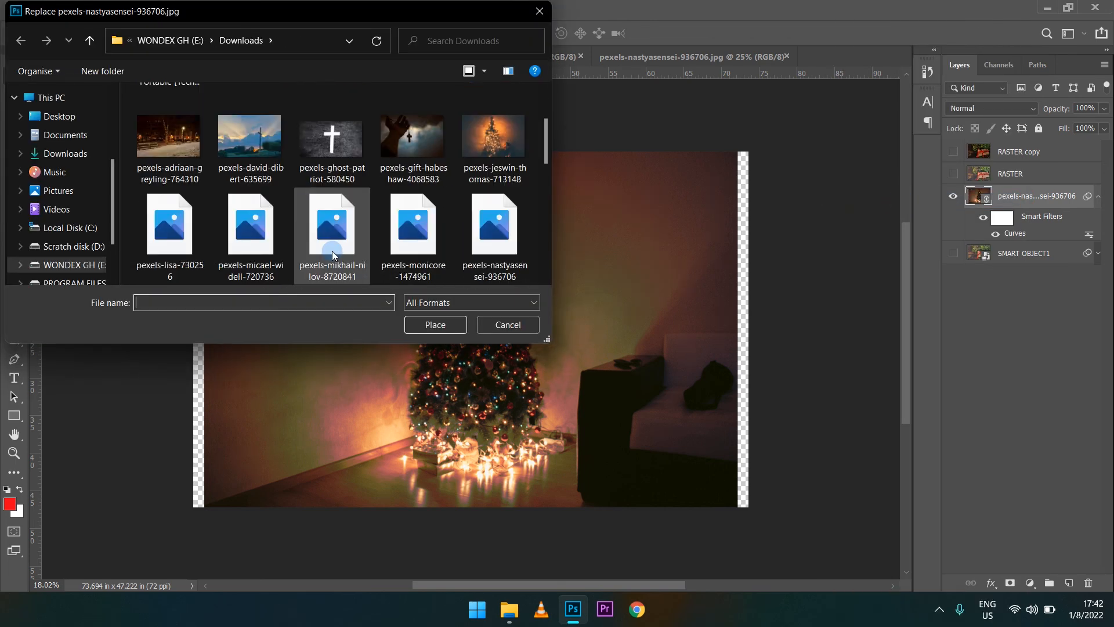
click(152, 230)
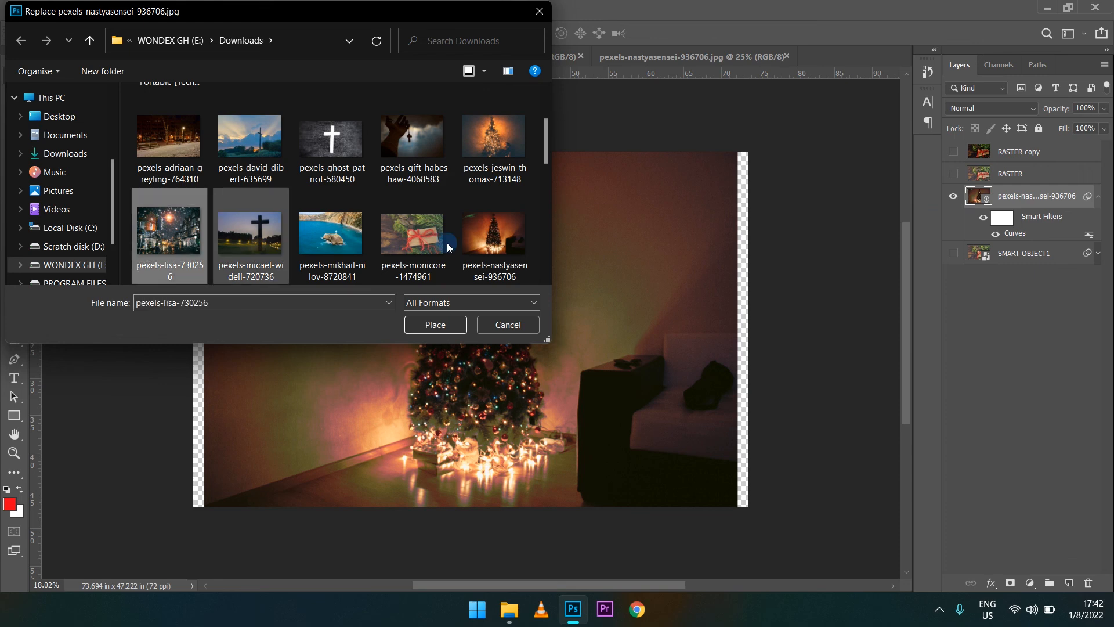
click(435, 325)
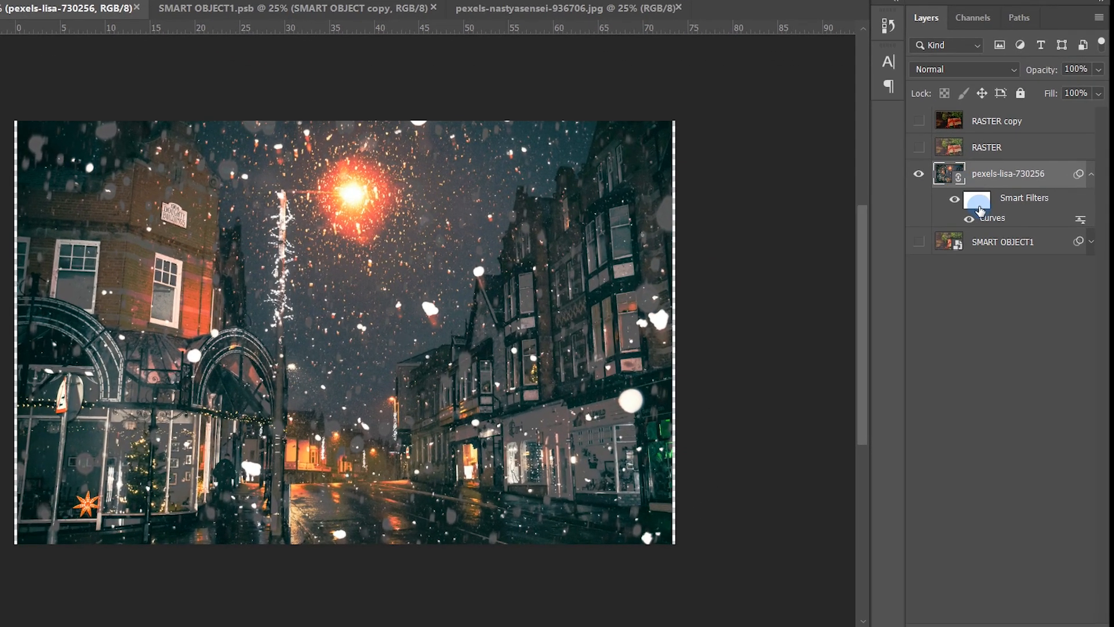
Toggle the smart filters of the pexels-lisa-730256 layer off and on to compare the image with and without Curves.
click(956, 200)
click(955, 200)
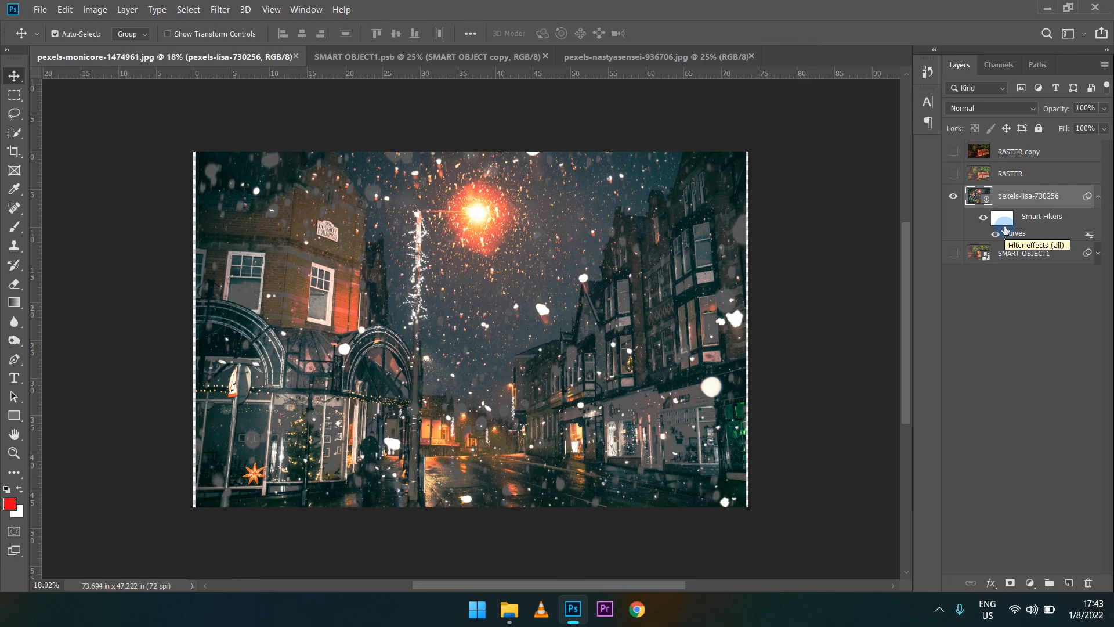
Place pexels-pixabay-327472 from the Downloads folder as an embedded smart object at its default size and position.
click(40, 12)
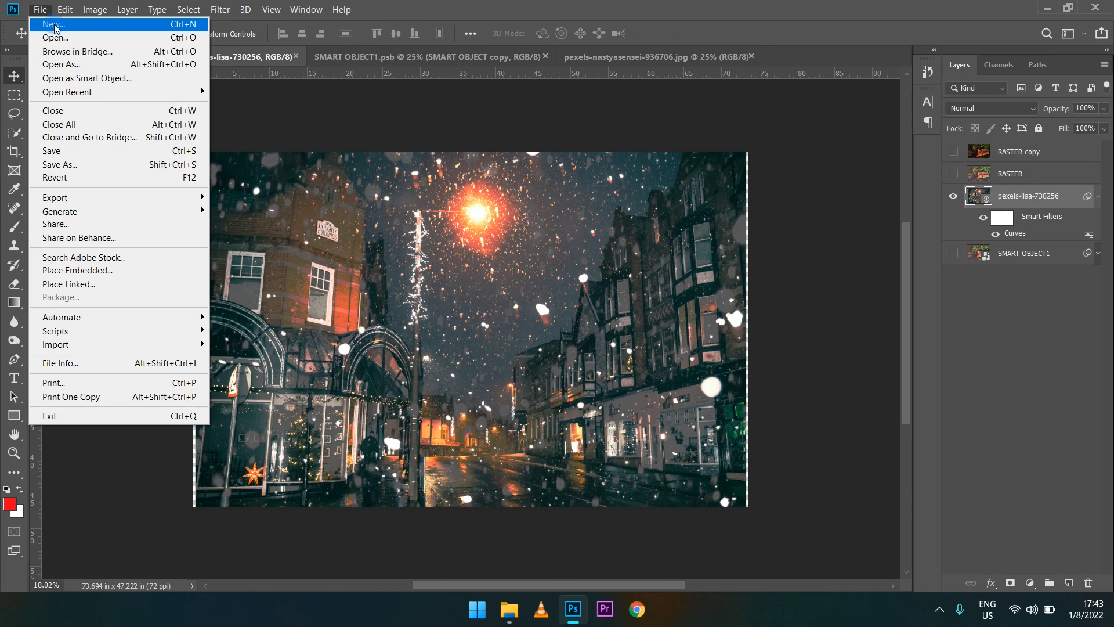
click(84, 271)
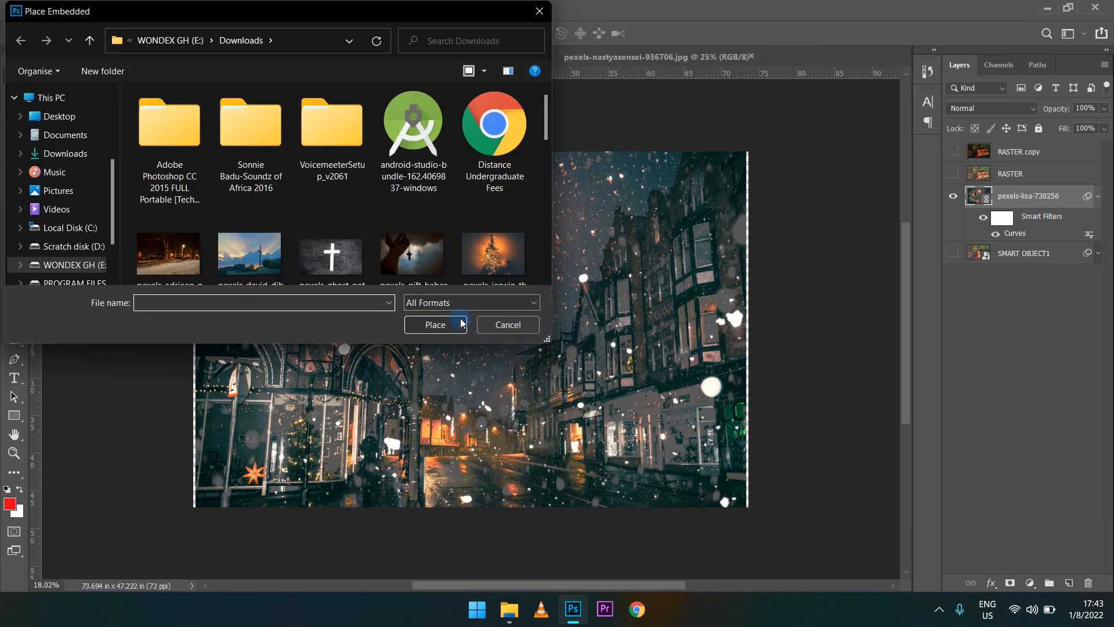
scroll(358, 266, down, 1)
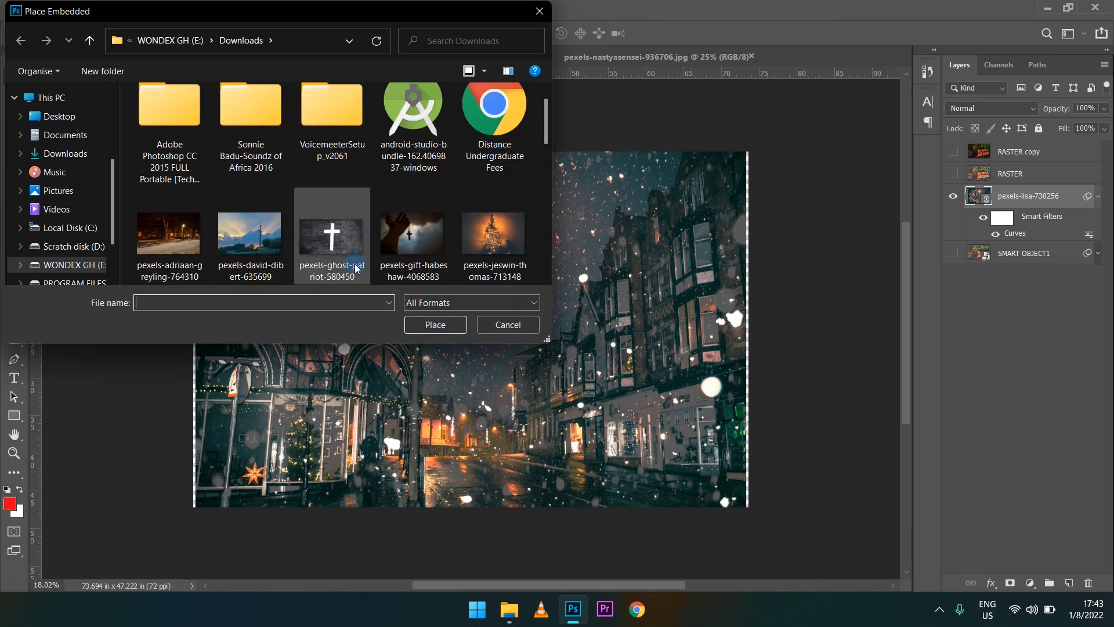
scroll(501, 259, down, 3)
click(488, 143)
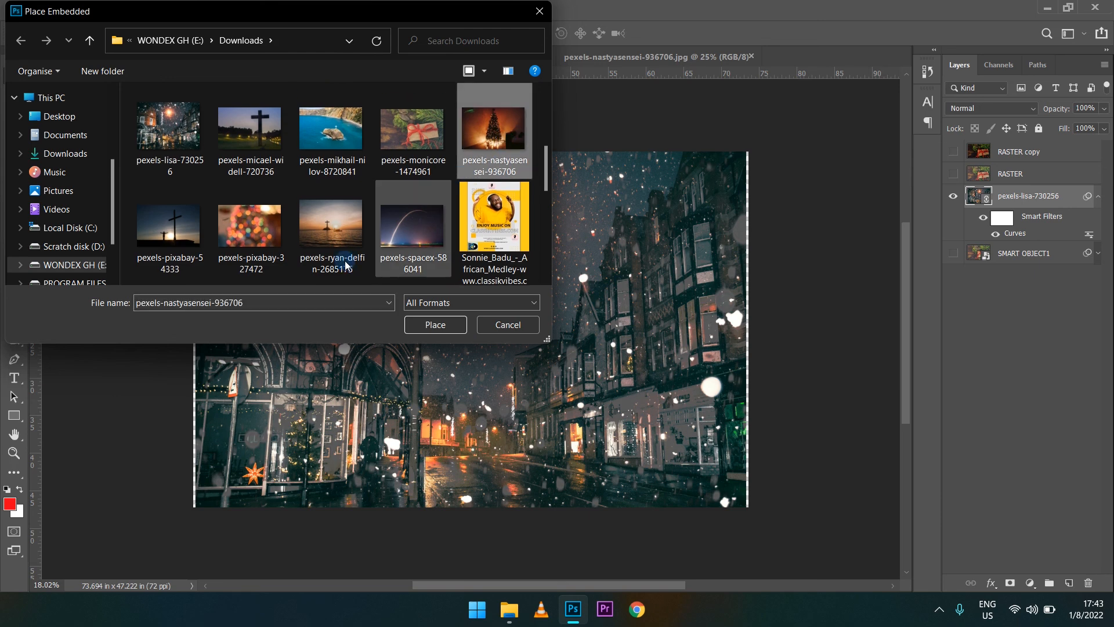
click(249, 227)
scroll(302, 267, down, 1)
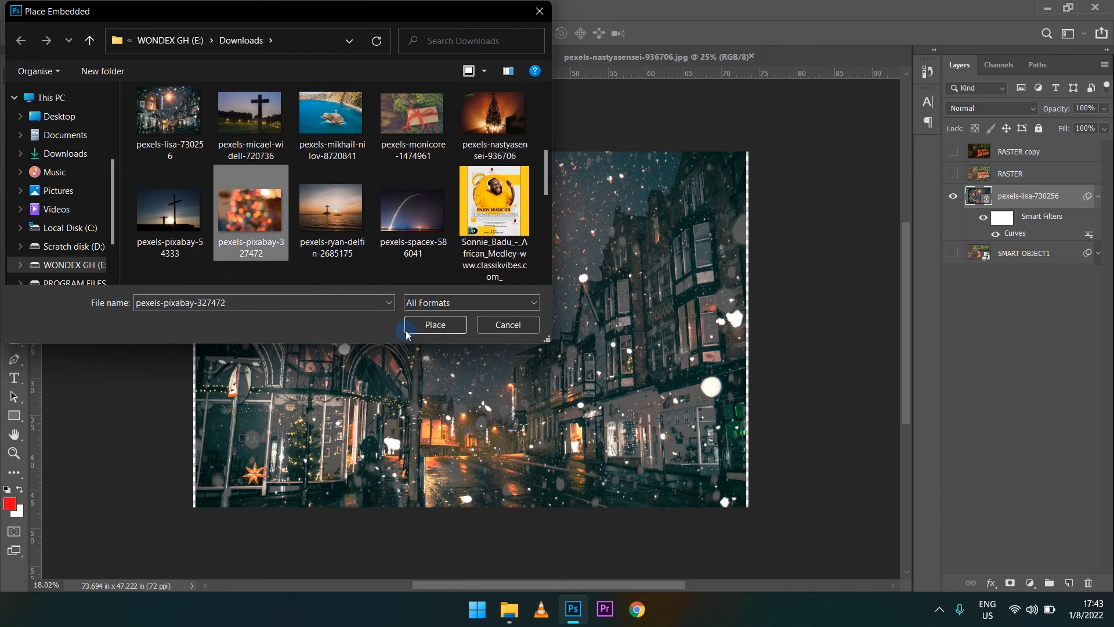
click(437, 324)
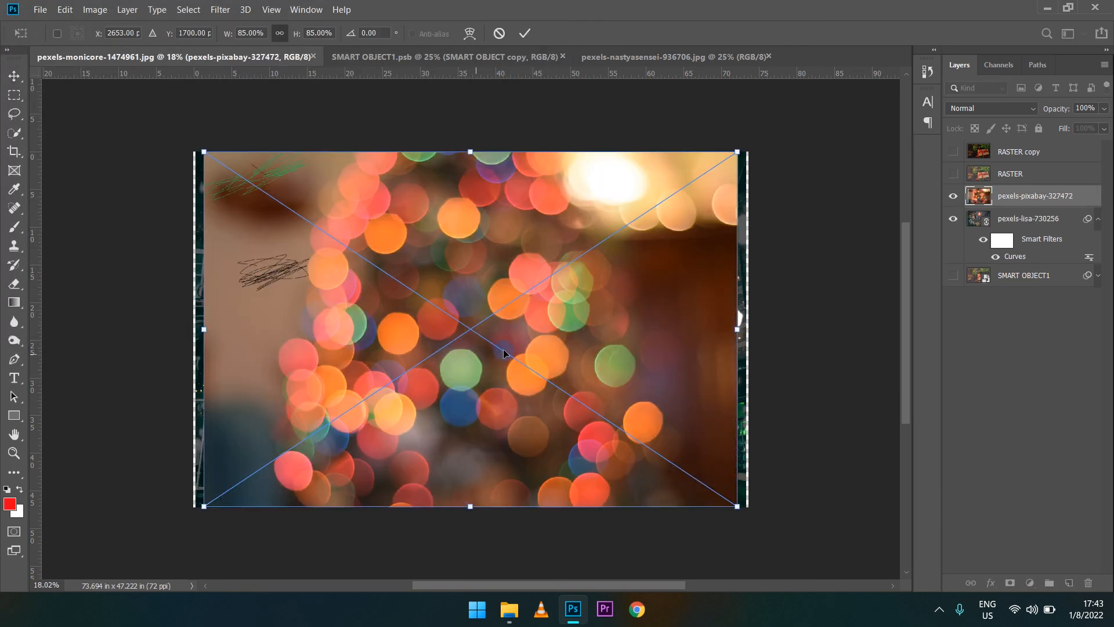
key(Return)
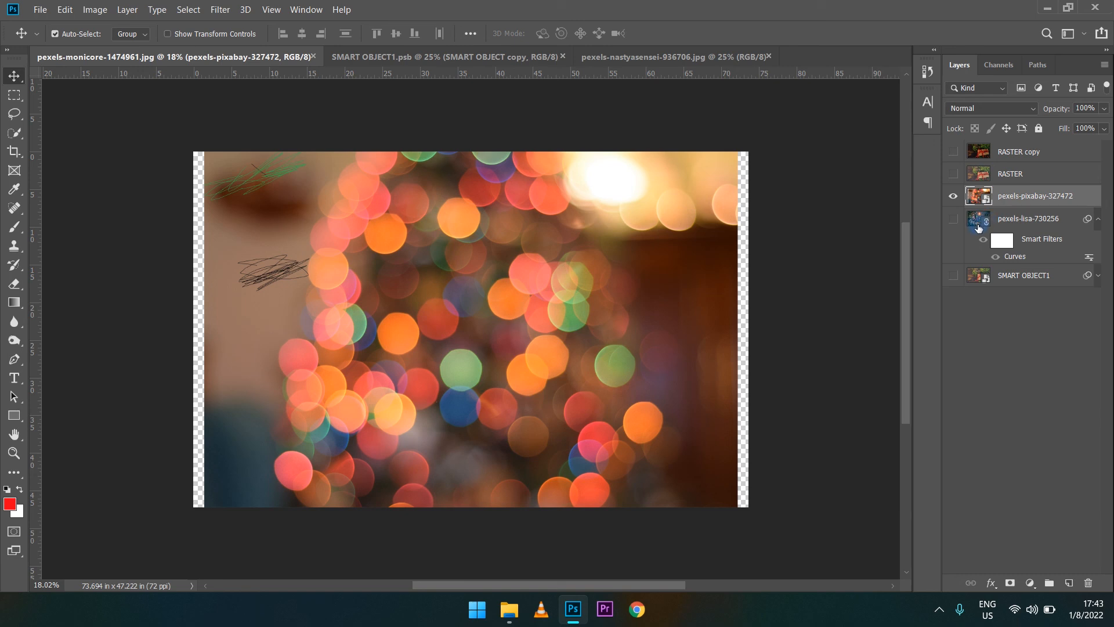
Toggle the visibility of the pexels-lisa-730256 and pexels-pixabay-327472 layers to compare the linked and embedded smart objects.
click(953, 219)
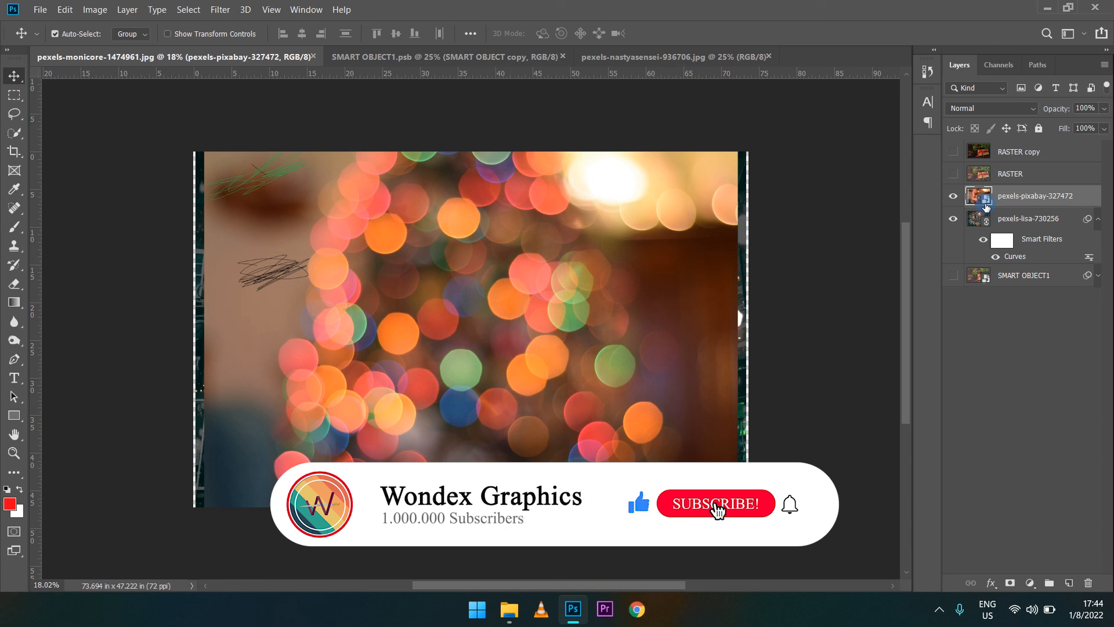
click(954, 197)
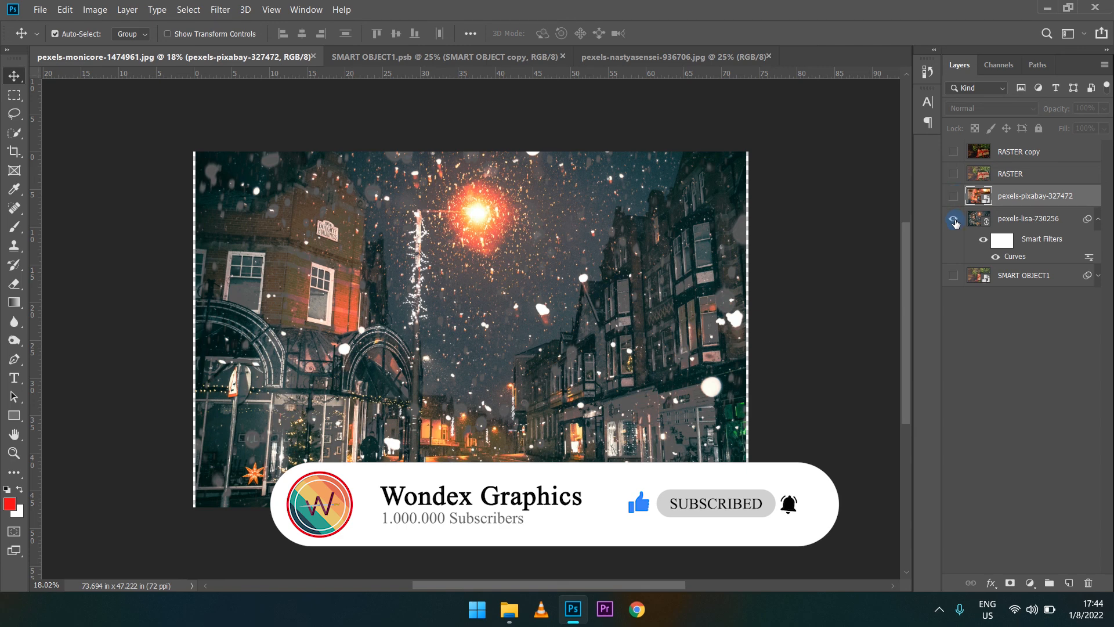
click(954, 197)
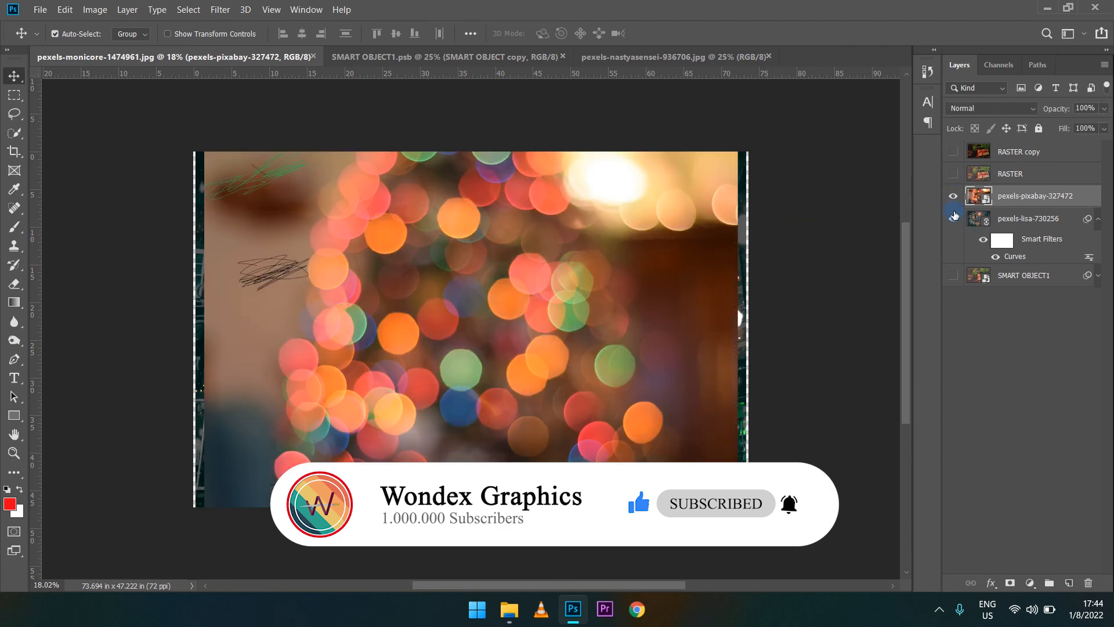
click(955, 225)
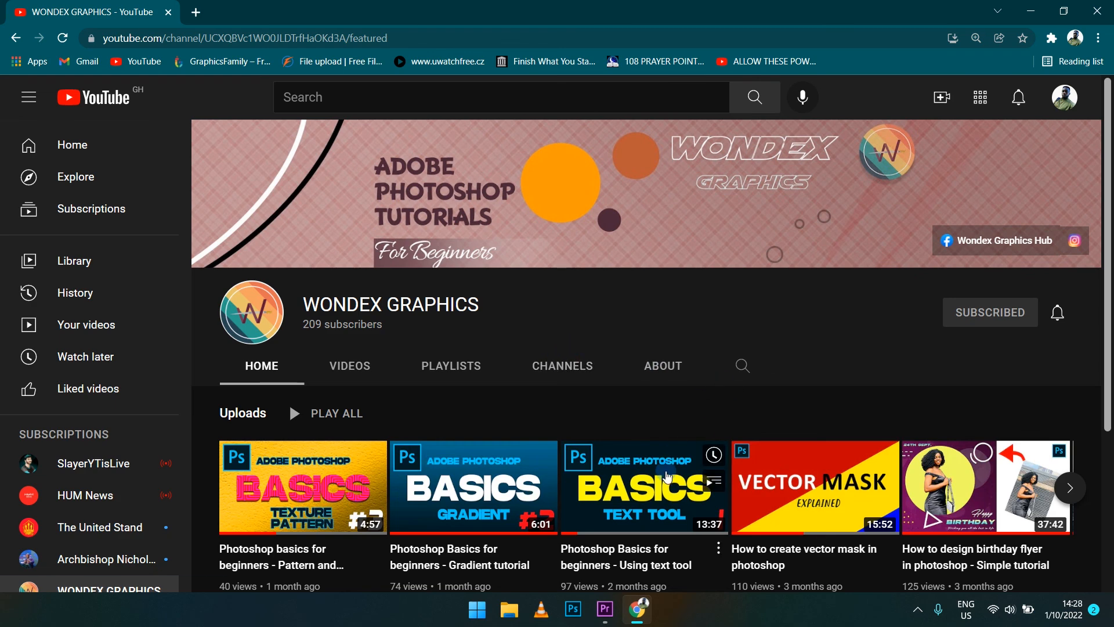
Switch to the WONDEX GRAPHICS YouTube channel in Chrome, look over its home page and open the list of uploaded videos.
scroll(667, 476, down, 4)
scroll(668, 476, up, 4)
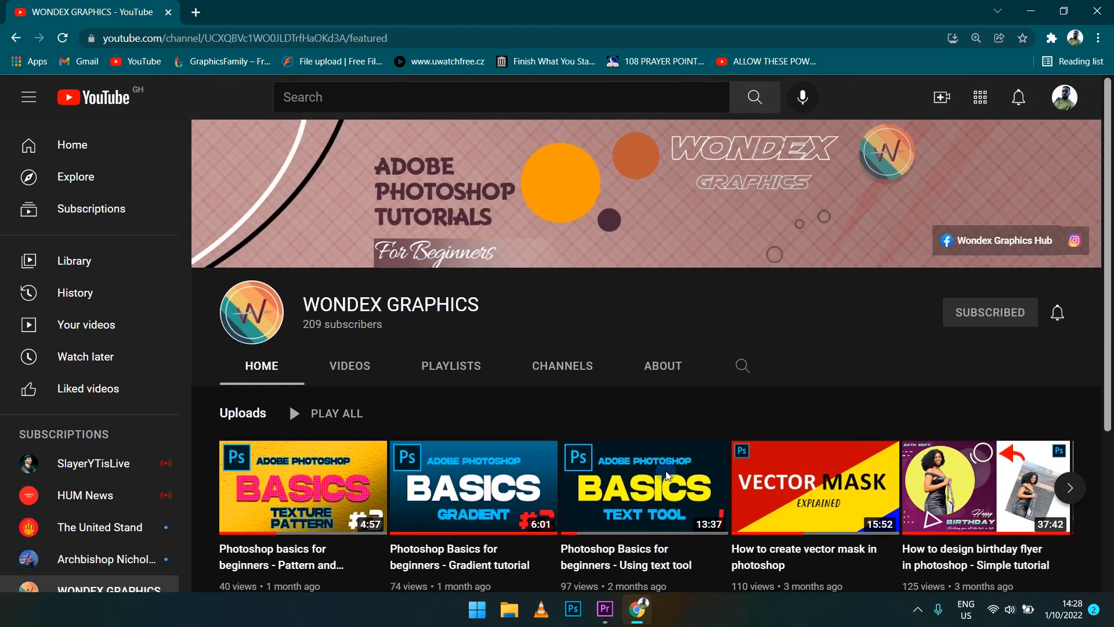
click(354, 367)
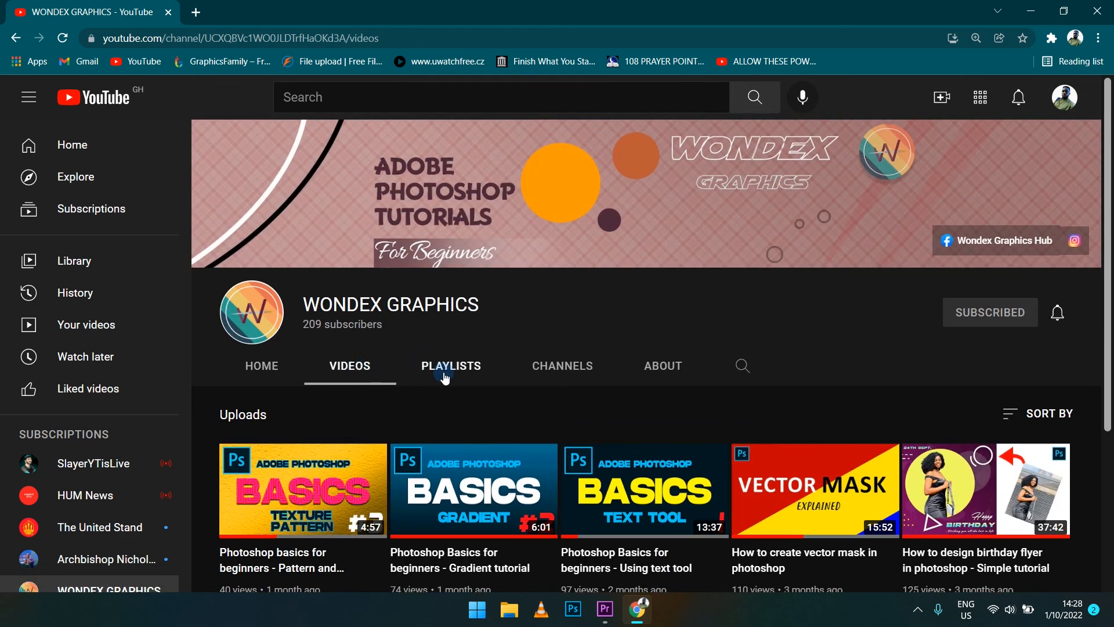